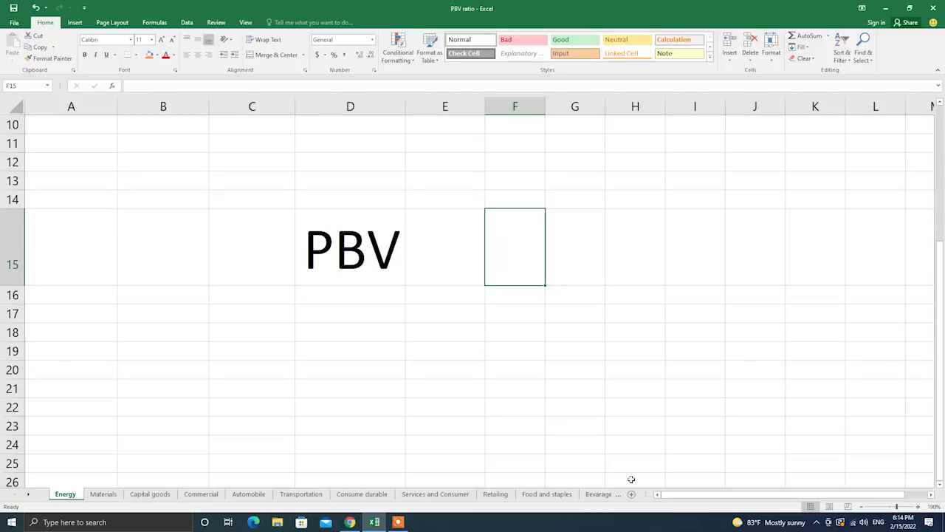
pyautogui.click(500, 204)
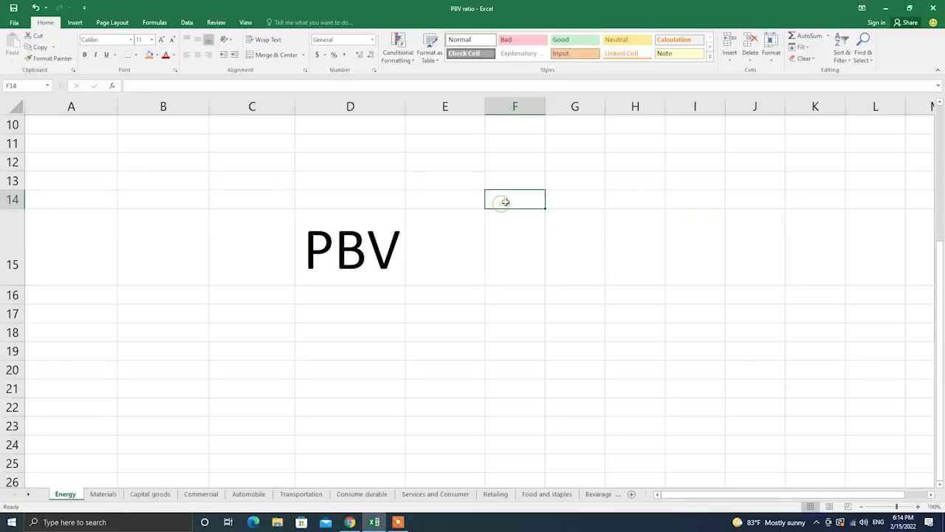
pyautogui.write('1.')
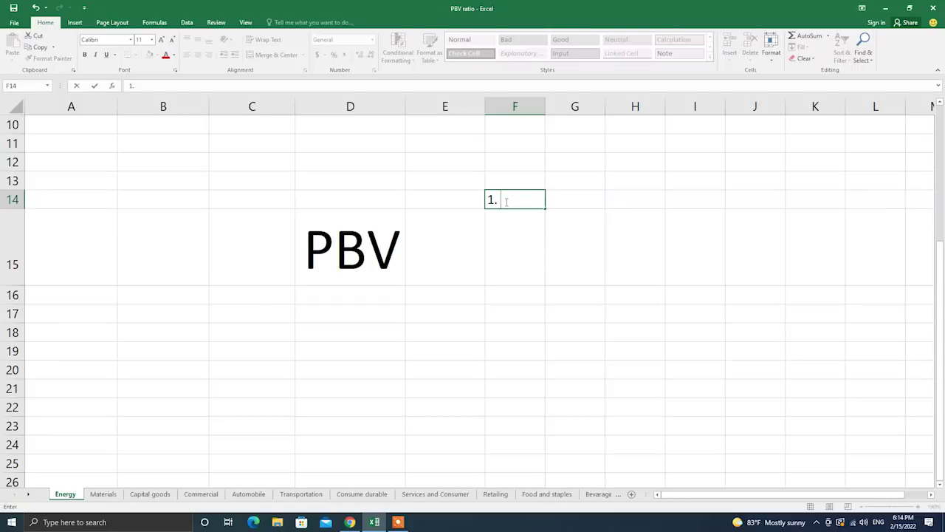
pyautogui.press('Return')
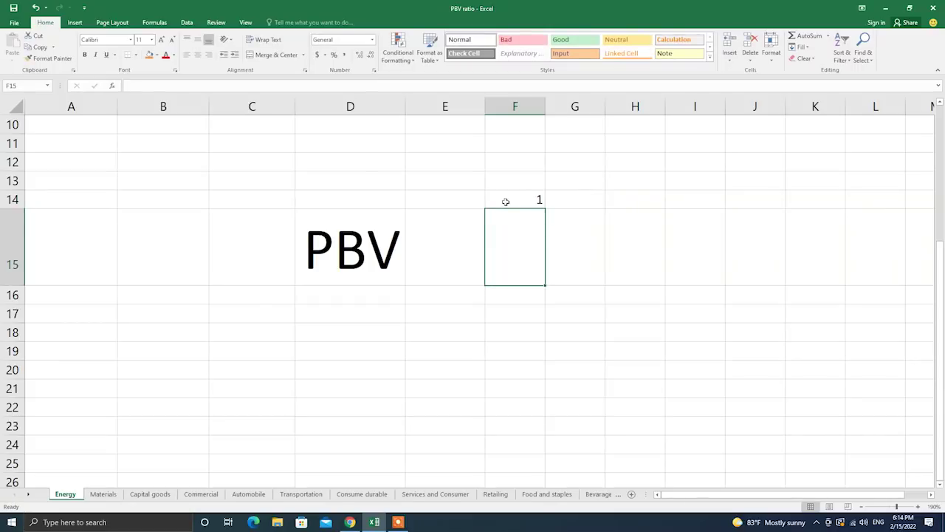
pyautogui.click(512, 199)
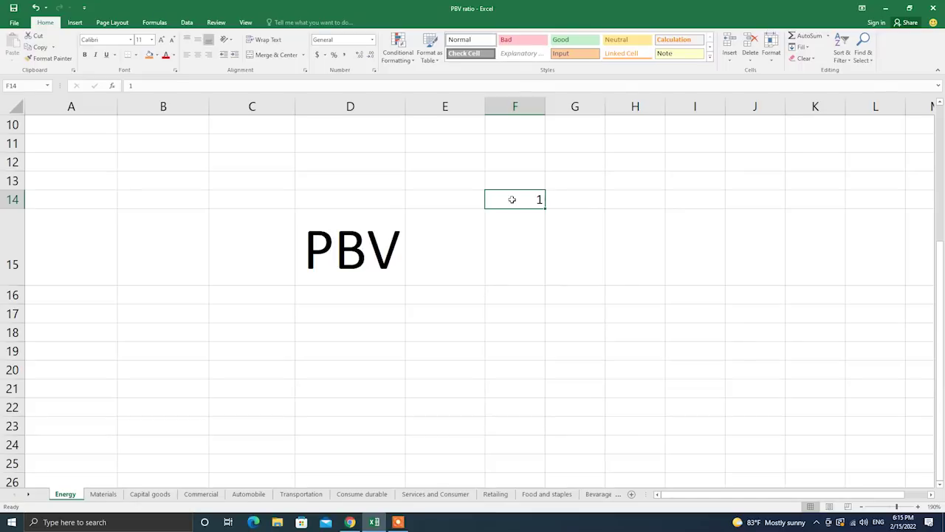
pyautogui.press('Delete')
# Fill the Lanka IOC row, cells A2 to F2 of the Energy sheet, with orange.
pyautogui.scroll(1, 532, 200)
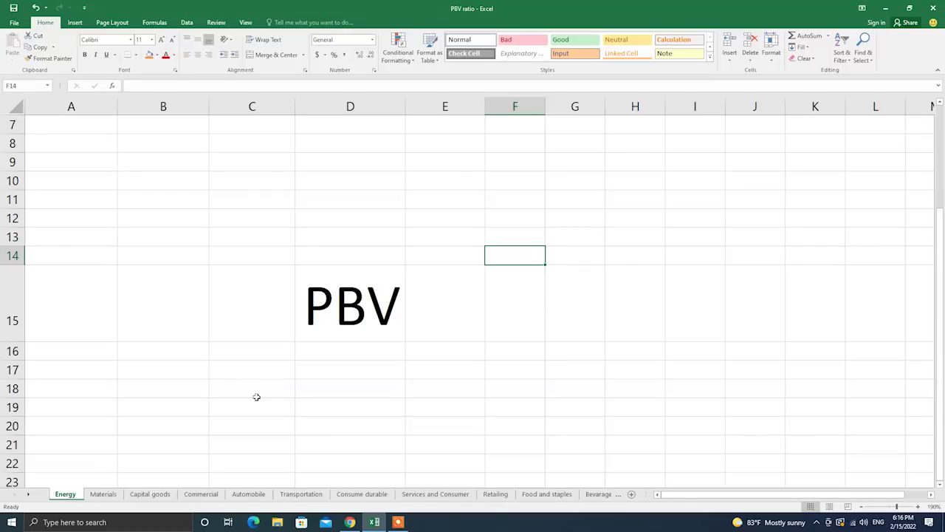
pyautogui.scroll(2, 256, 397)
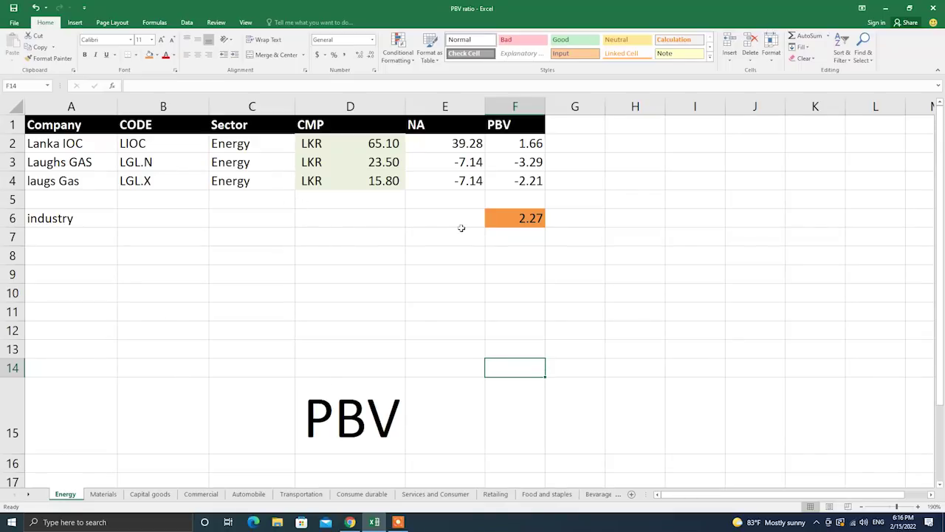
pyautogui.moveTo(526, 218); pyautogui.dragTo(18, 222)
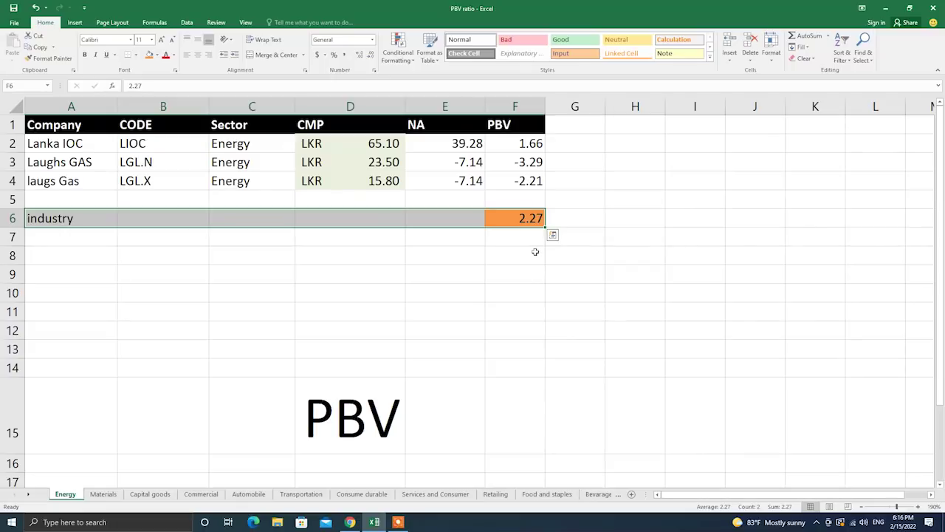
pyautogui.moveTo(537, 144); pyautogui.dragTo(29, 144)
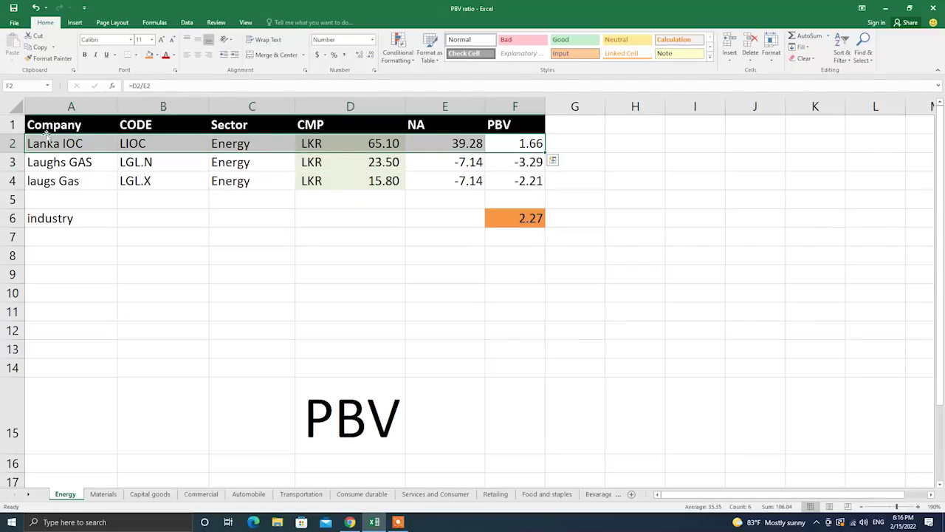
pyautogui.click(149, 55)
pyautogui.click(350, 238)
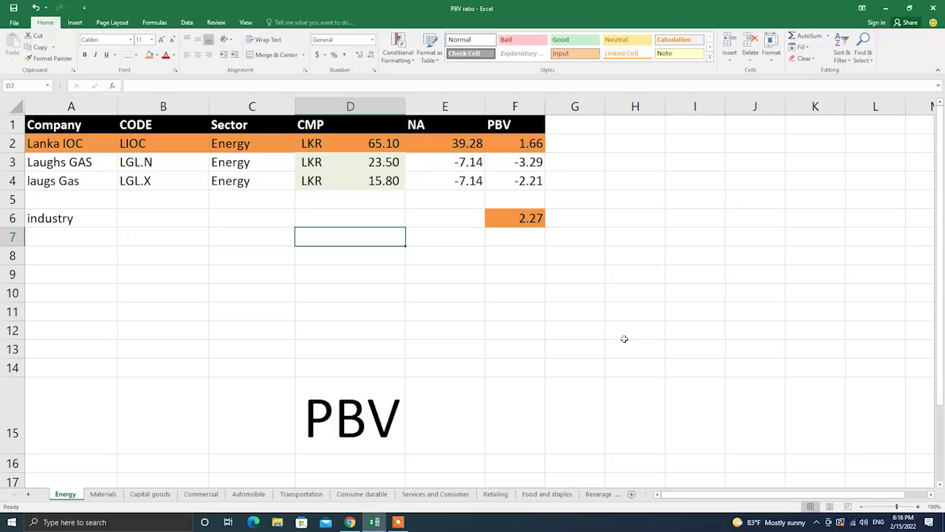
# Examine the CMP, NA and PBV cells of the three Energy companies, including the PBV formulas.
pyautogui.click(370, 127)
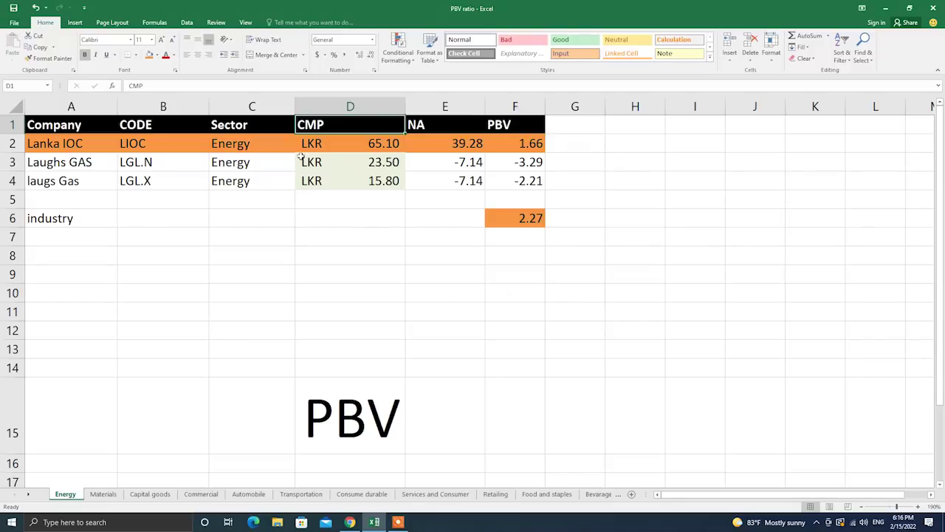
pyautogui.click(391, 144)
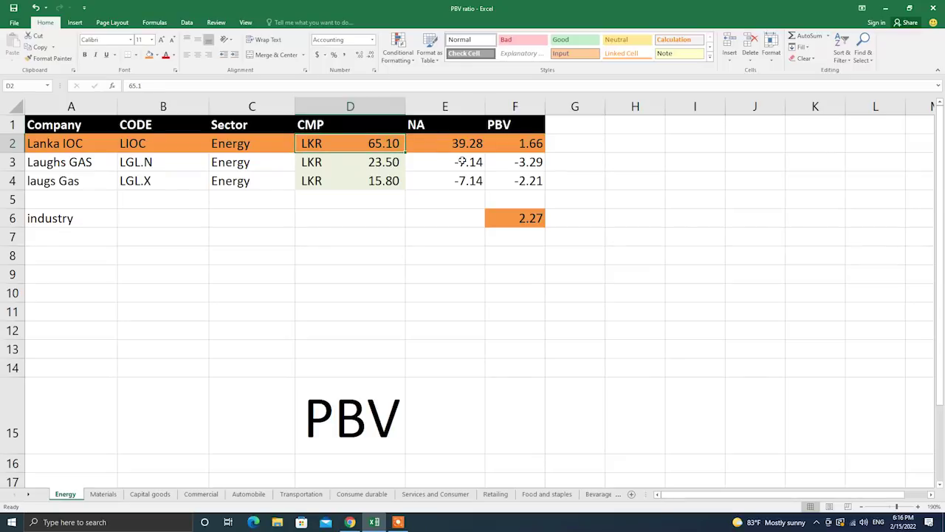
pyautogui.click(516, 161)
pyautogui.click(525, 144)
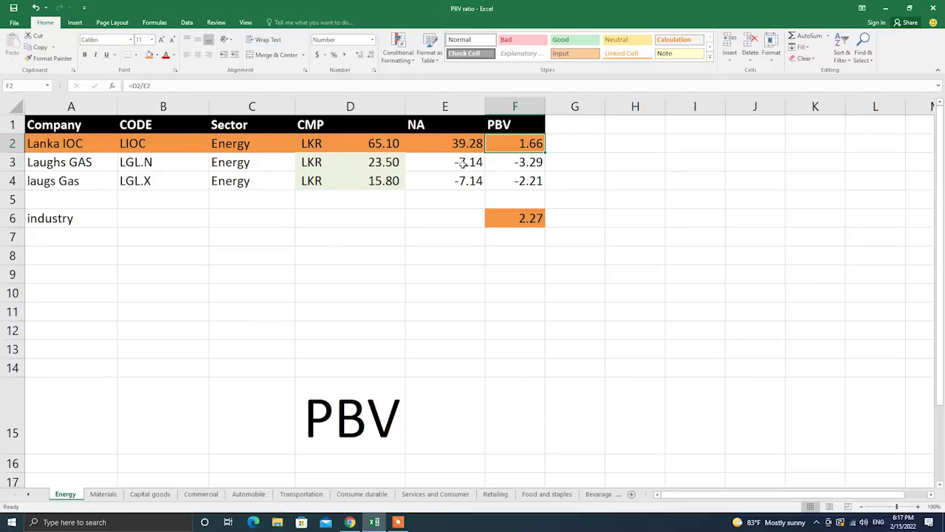
pyautogui.click(512, 158)
pyautogui.click(539, 177)
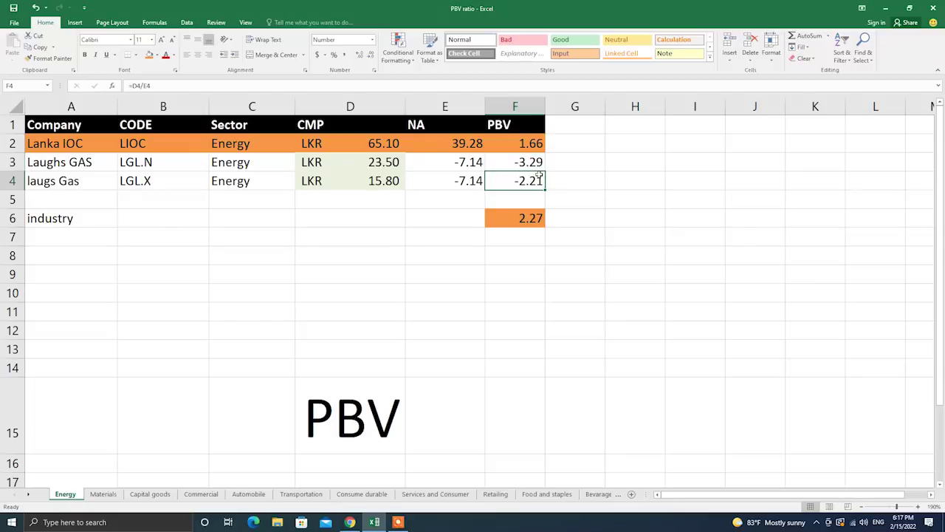
pyautogui.click(446, 163)
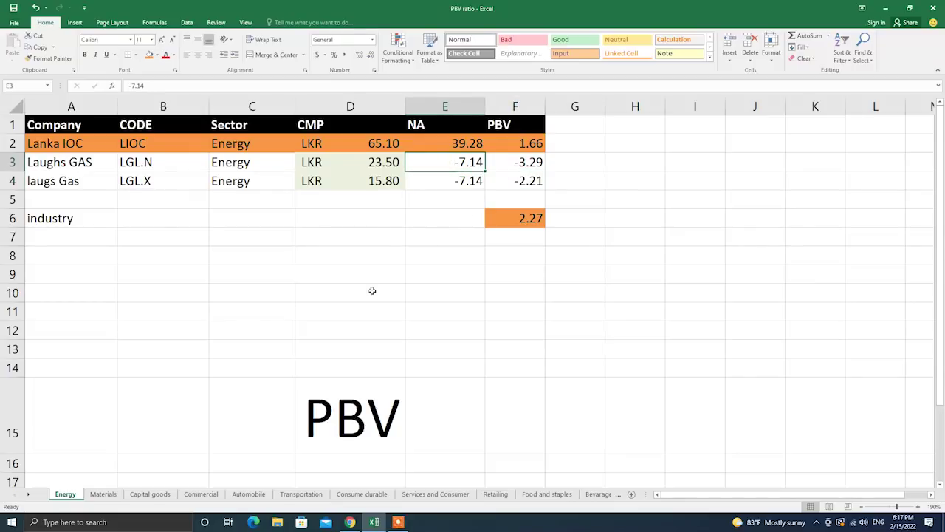
# Fill the industry row, cells A25 to G25 of the Materials sheet, with orange.
pyautogui.click(103, 493)
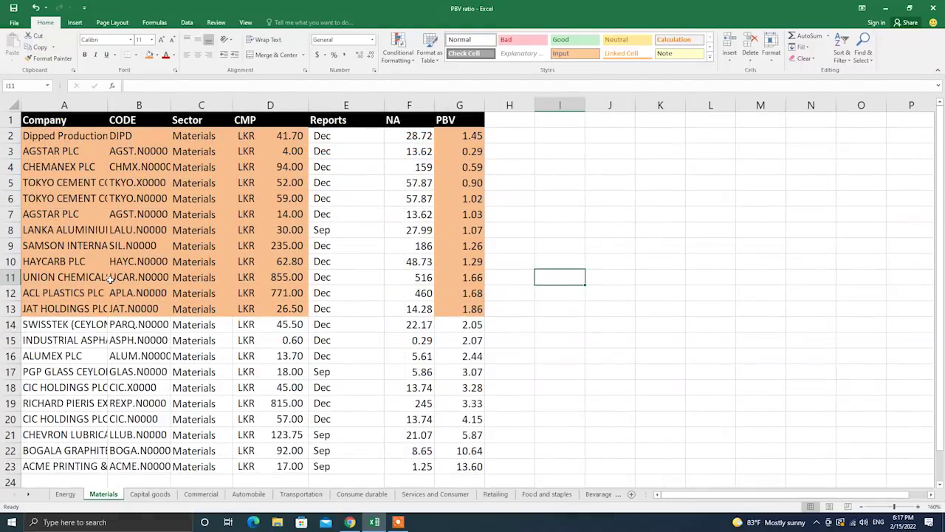
pyautogui.scroll(-2, 147, 295)
pyautogui.moveTo(452, 404)
pyautogui.mouseDown()
pyautogui.moveTo(48, 403)
pyautogui.moveTo(66, 399)
pyautogui.mouseUp()
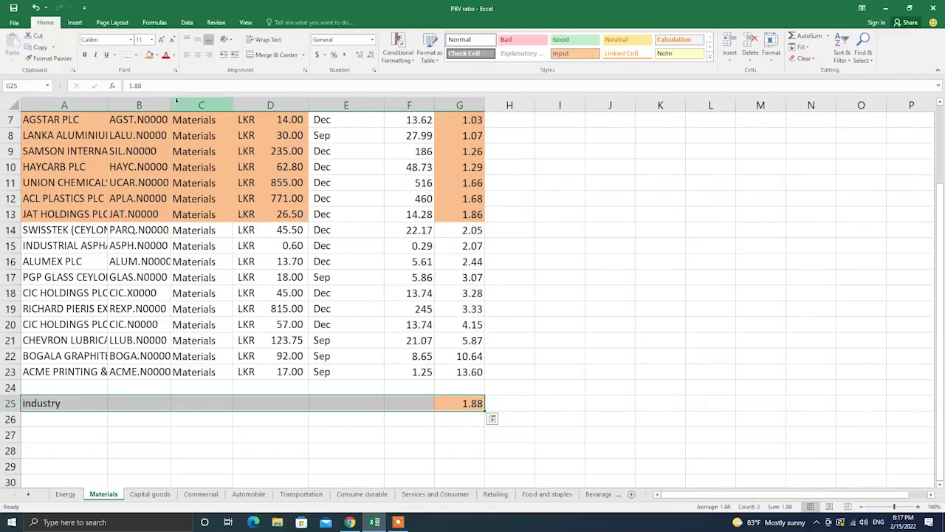
pyautogui.click(150, 55)
pyautogui.click(492, 338)
pyautogui.click(468, 405)
pyautogui.moveTo(468, 405); pyautogui.dragTo(463, 410)
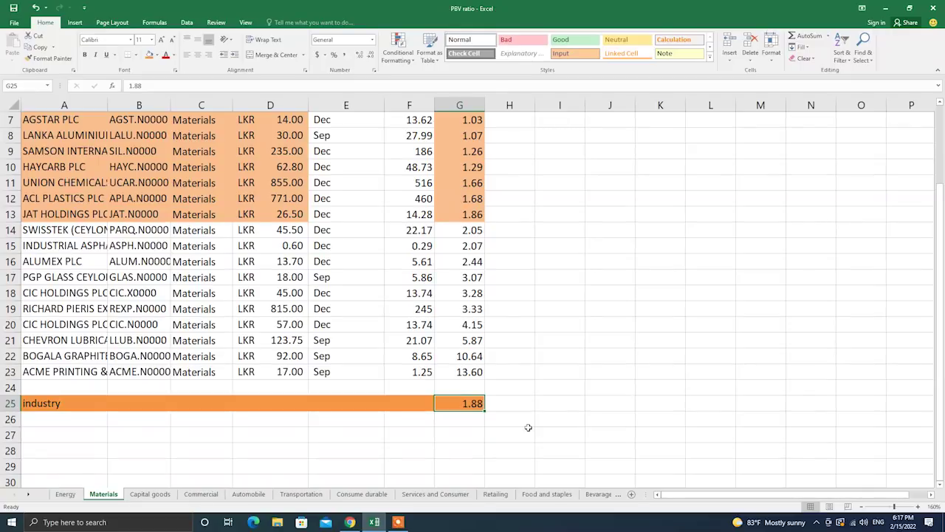
# Examine the Reports column of the Materials sheet to see which companies use December or September reports.
pyautogui.scroll(2, 528, 427)
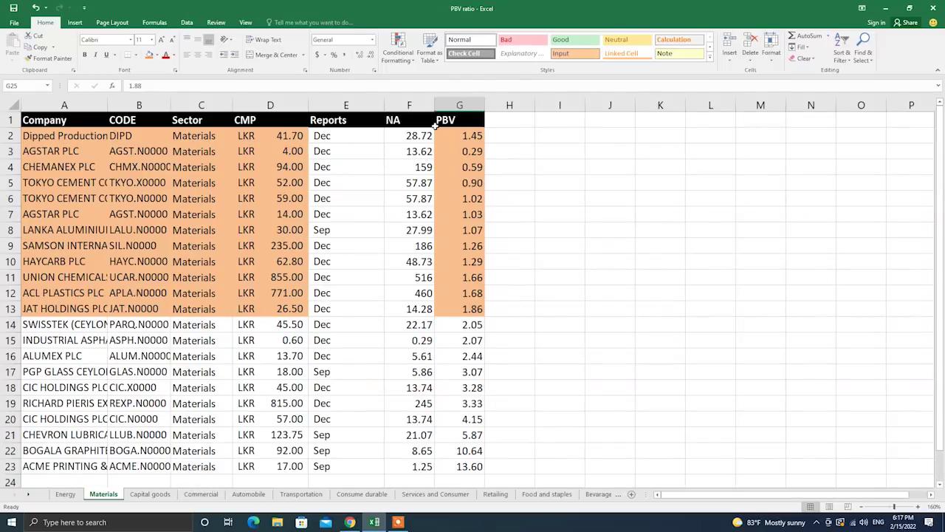
pyautogui.click(337, 121)
pyautogui.moveTo(354, 139); pyautogui.dragTo(347, 356)
pyautogui.click(347, 155)
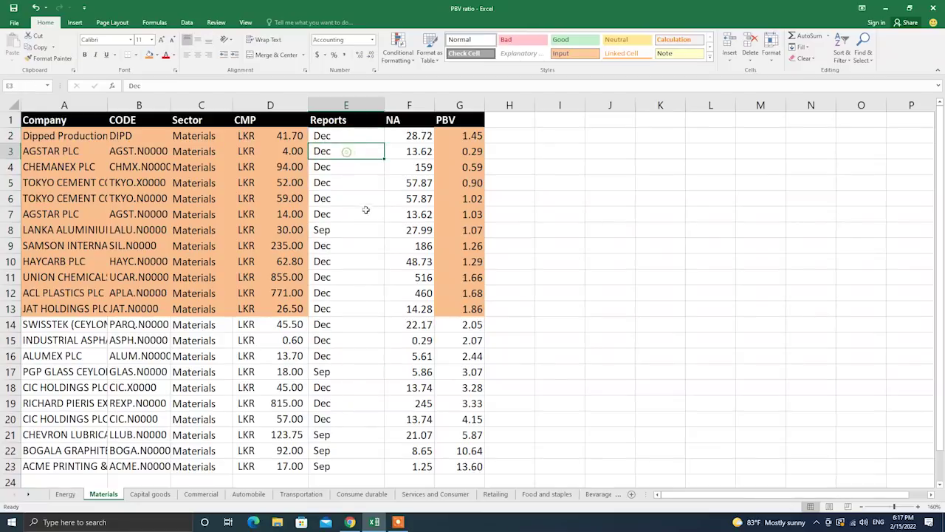
pyautogui.click(362, 230)
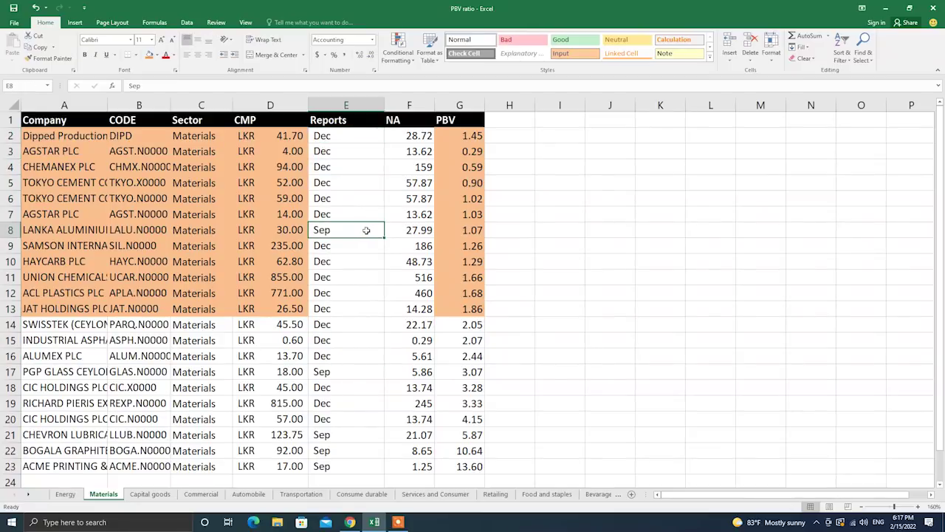
pyautogui.click(344, 369)
pyautogui.click(340, 435)
pyautogui.click(334, 453)
pyautogui.click(351, 156)
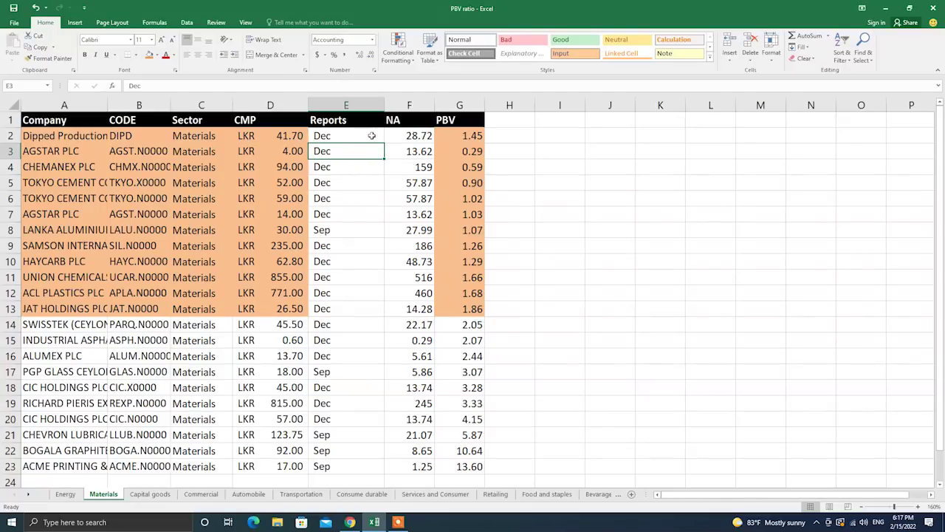
# Review the AGSTAR PLC figures in row 3 and the PBV cells G4 to G8 on the Materials sheet.
pyautogui.moveTo(471, 151)
pyautogui.mouseDown()
pyautogui.moveTo(474, 182)
pyautogui.moveTo(470, 152)
pyautogui.mouseUp()
pyautogui.moveTo(74, 151); pyautogui.dragTo(473, 152)
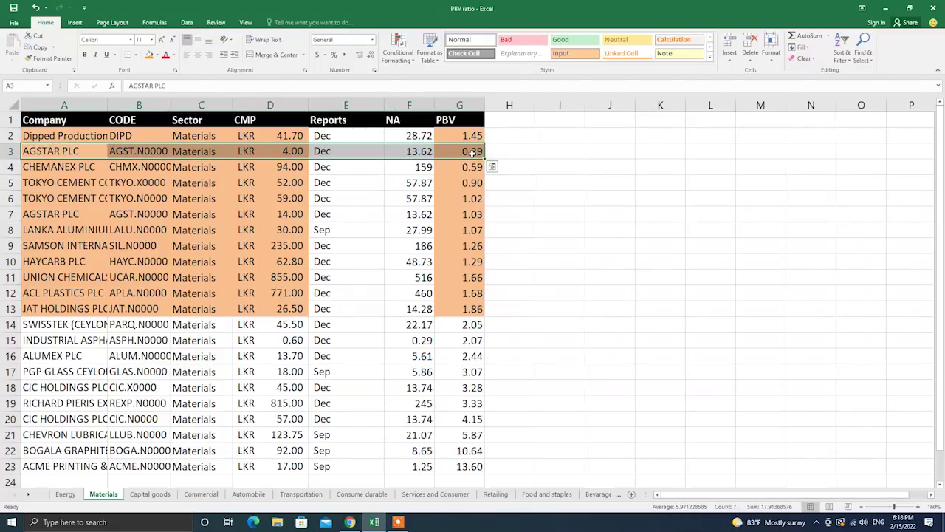
pyautogui.click(414, 150)
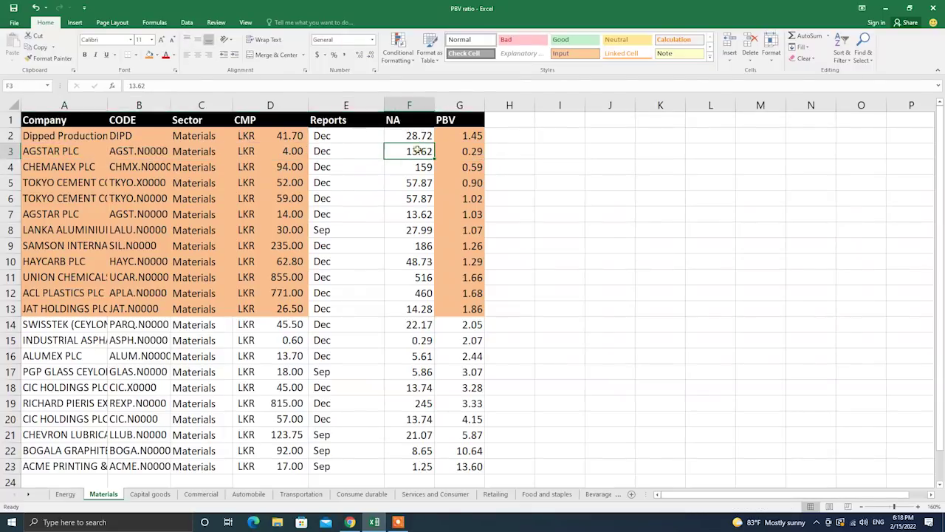
pyautogui.click(479, 170)
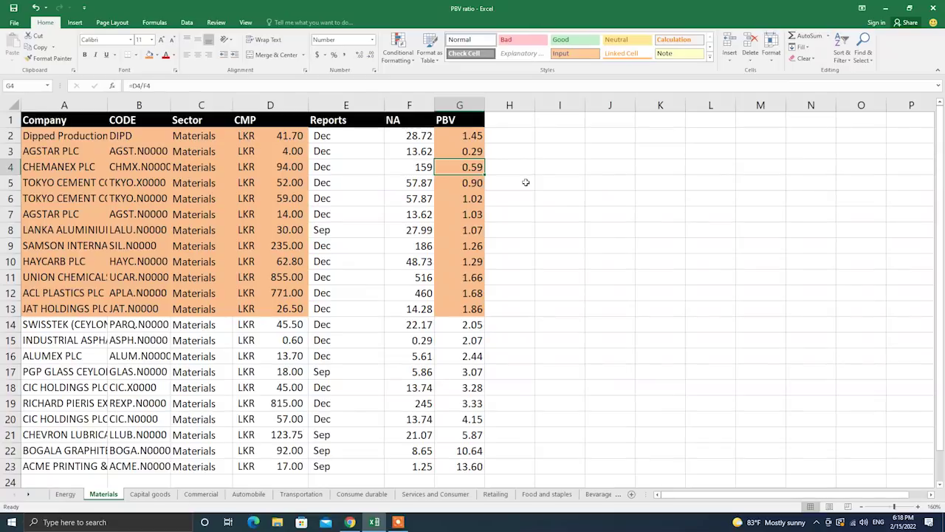
pyautogui.click(478, 183)
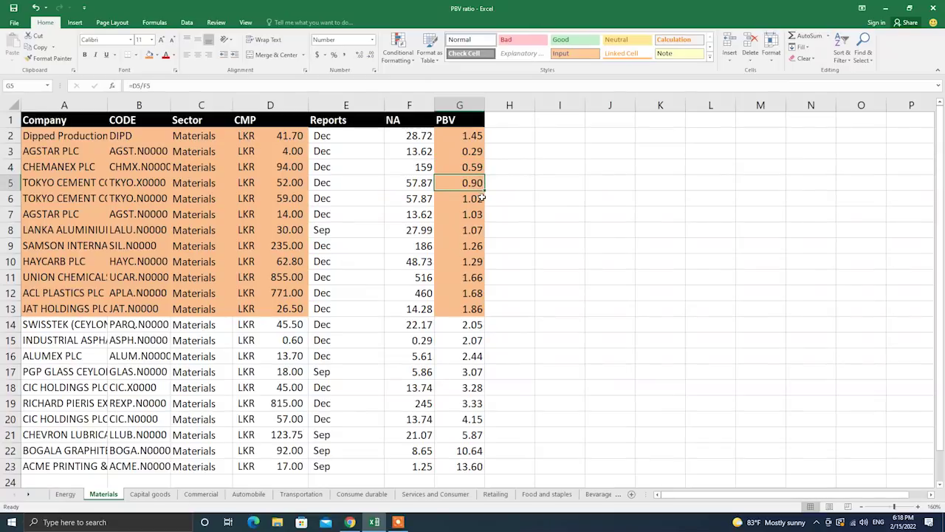
pyautogui.click(480, 198)
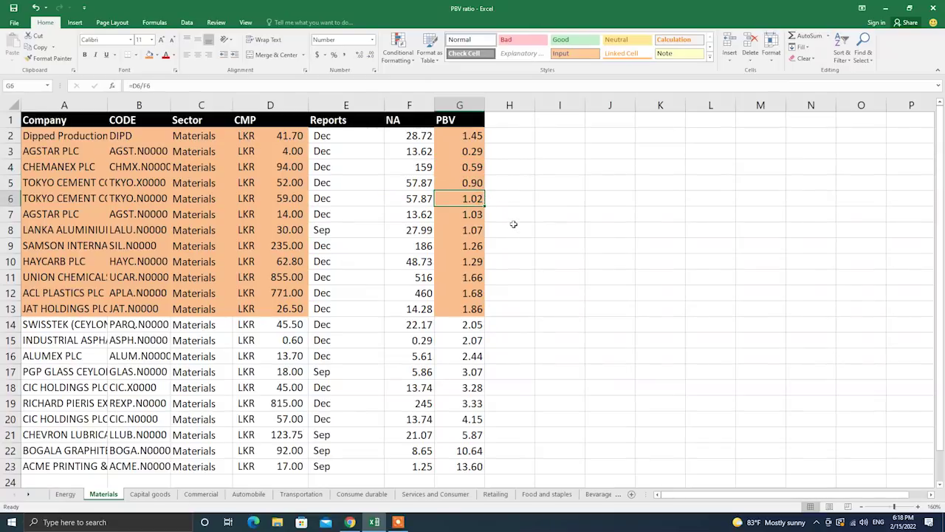
pyautogui.click(474, 215)
pyautogui.click(458, 230)
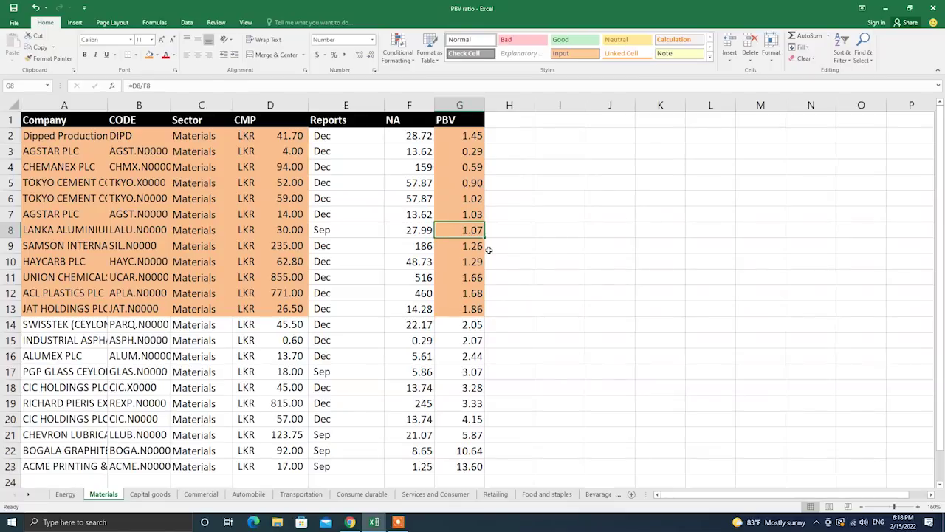
# Compare the Materials industry PBV in G25 with the company PBV values, and look over the Sector column and whole company list.
pyautogui.scroll(-1, 489, 166)
pyautogui.scroll(-1, 488, 169)
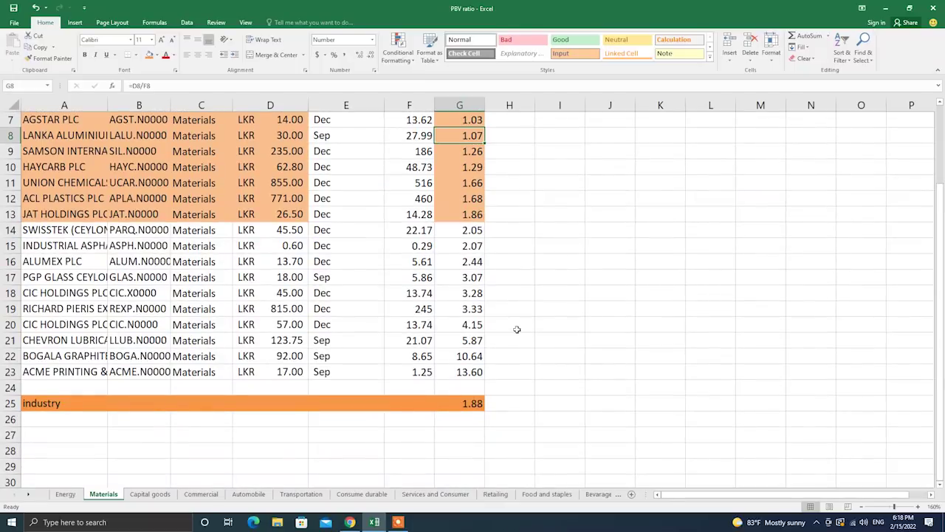
pyautogui.click(463, 405)
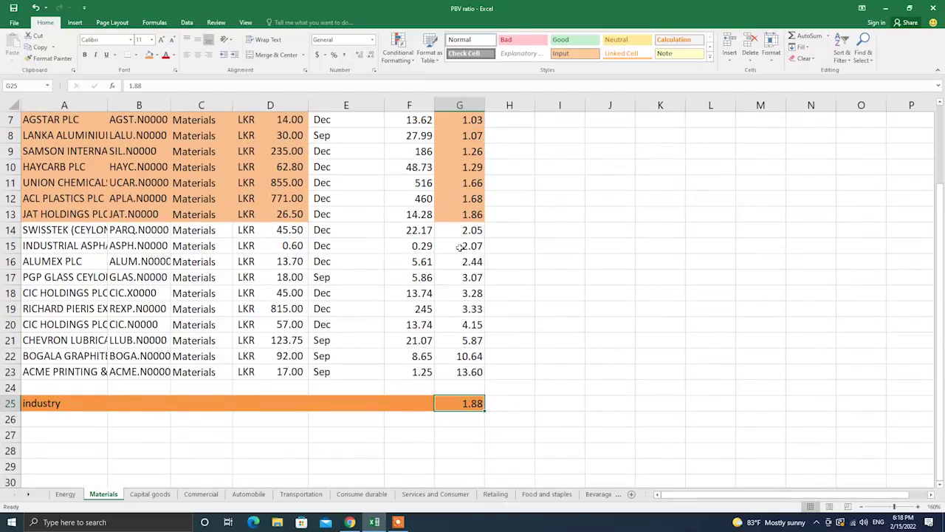
pyautogui.scroll(2, 460, 248)
pyautogui.click(467, 139)
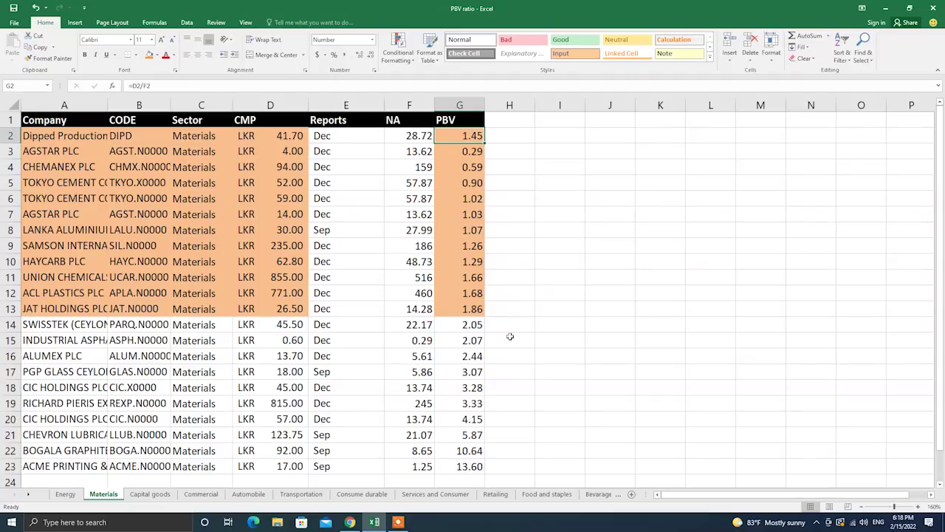
pyautogui.moveTo(198, 136); pyautogui.dragTo(214, 455)
pyautogui.click(574, 336)
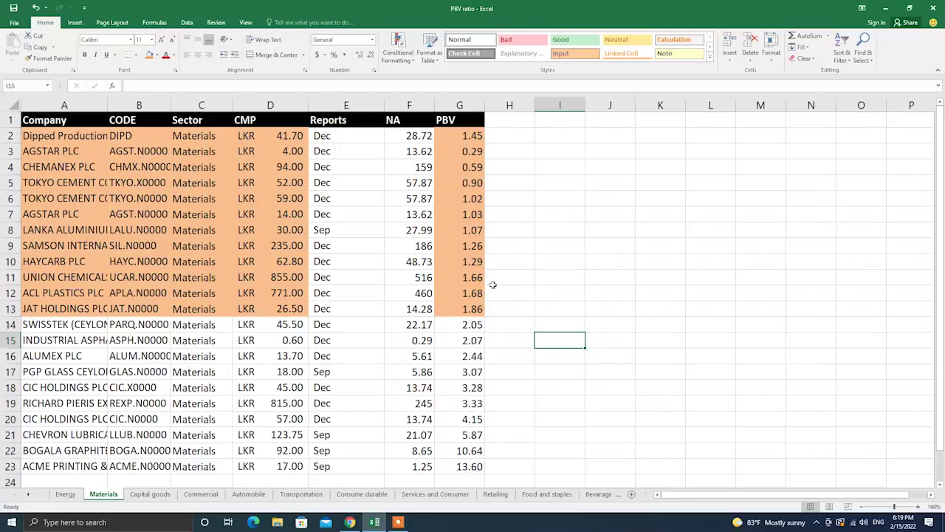
pyautogui.moveTo(468, 138); pyautogui.dragTo(64, 420)
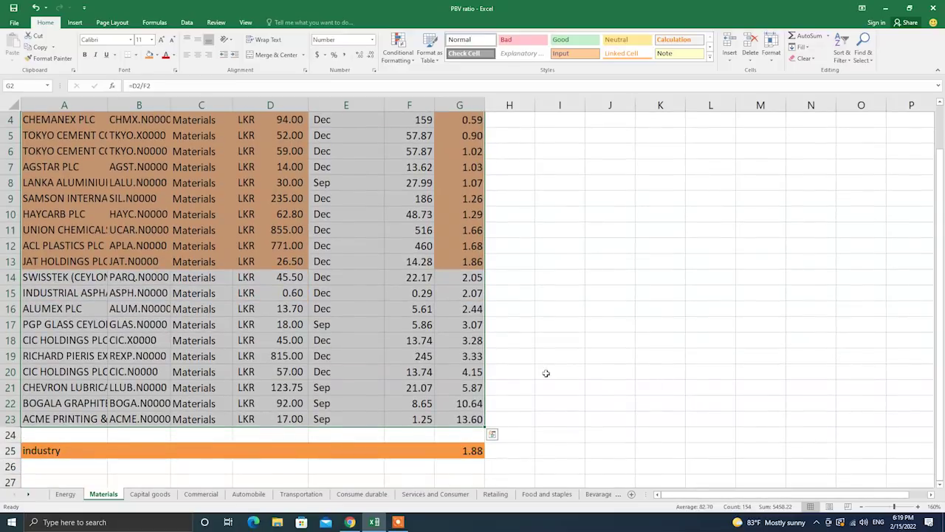
pyautogui.click(530, 386)
pyautogui.scroll(1, 443, 354)
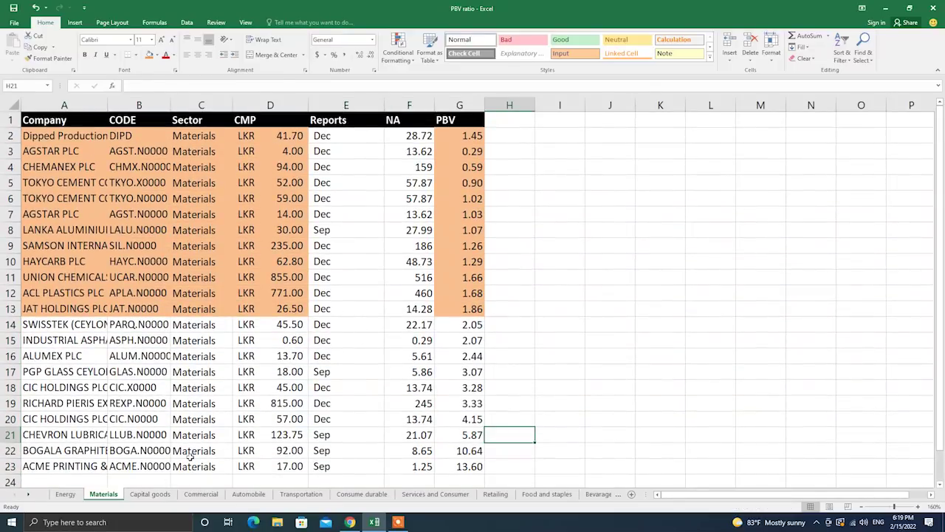
# Open the Capital goods sheet and review the PBV values of the lowest-ratio companies in G3, G4 and G6.
pyautogui.click(161, 493)
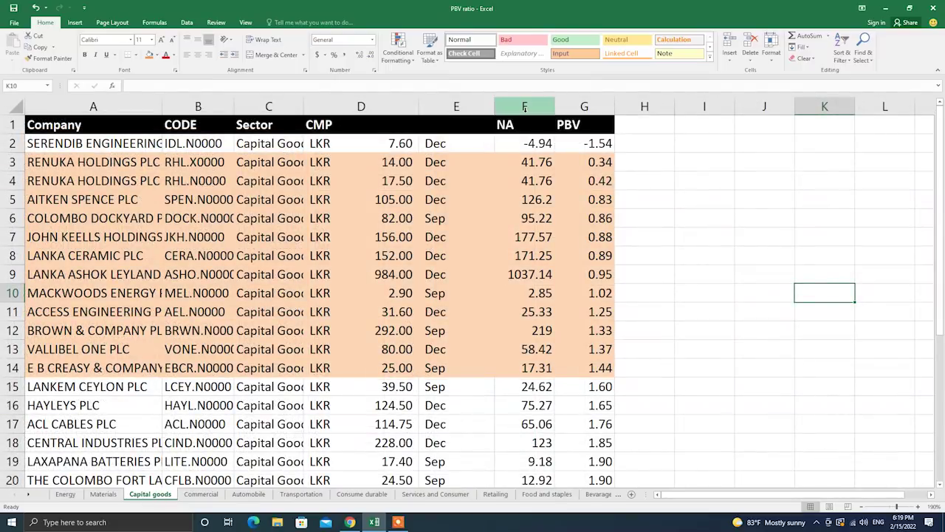
pyautogui.click(602, 161)
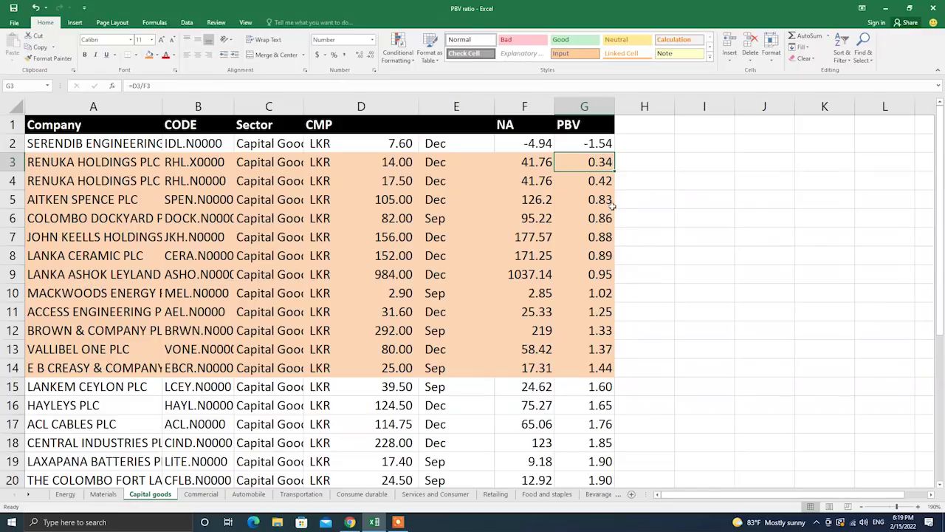
pyautogui.click(611, 182)
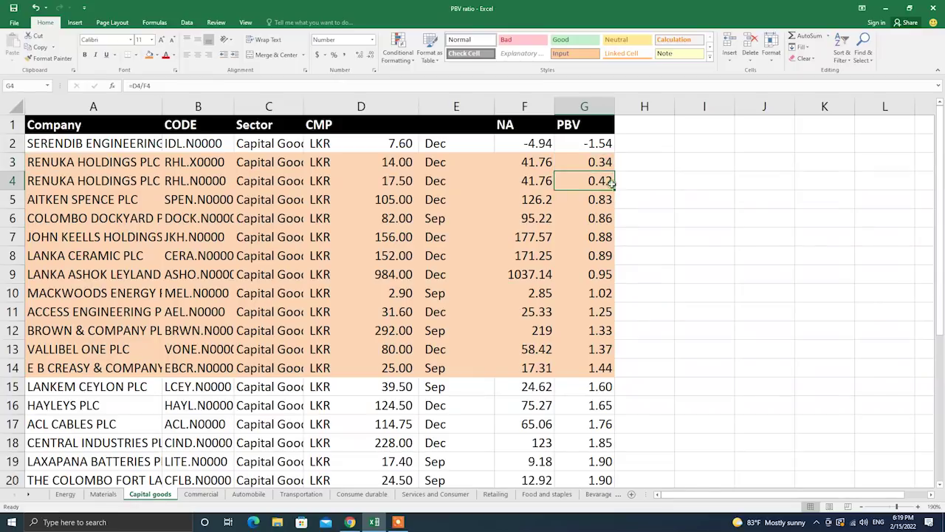
pyautogui.click(602, 221)
# Fill the industry row, cells A31 to G31 of the Capital goods sheet, with orange.
pyautogui.scroll(-2, 591, 251)
pyautogui.scroll(-5, 589, 273)
pyautogui.moveTo(605, 293); pyautogui.dragTo(83, 295)
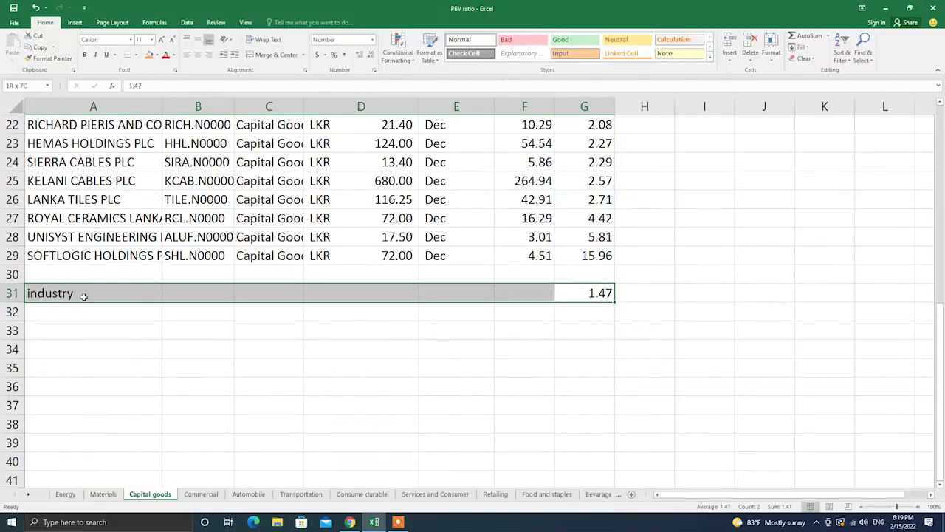
pyautogui.click(149, 54)
pyautogui.click(661, 325)
# Compare the Capital goods industry PBV in G31 with company rows 3 to 14 and their CMP prices, and look over the remaining companies.
pyautogui.click(591, 293)
pyautogui.scroll(7, 594, 295)
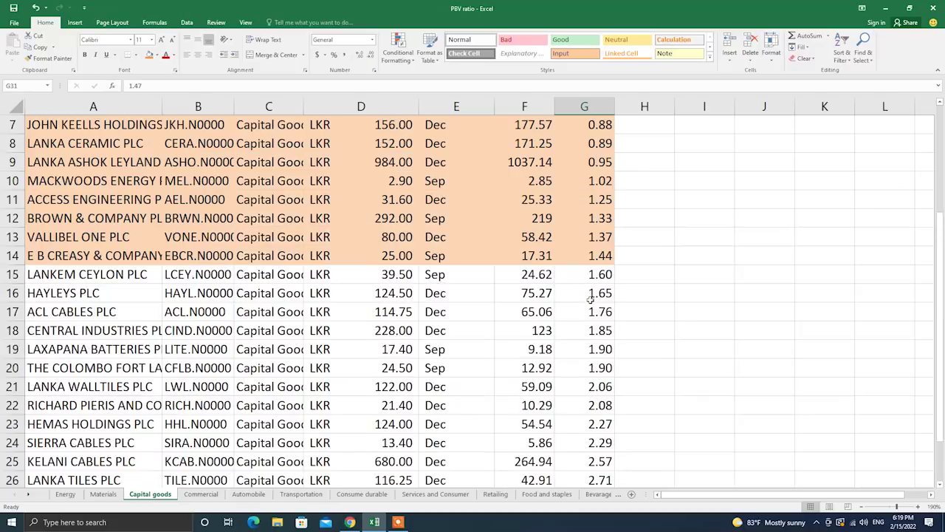
pyautogui.moveTo(606, 161); pyautogui.dragTo(70, 369)
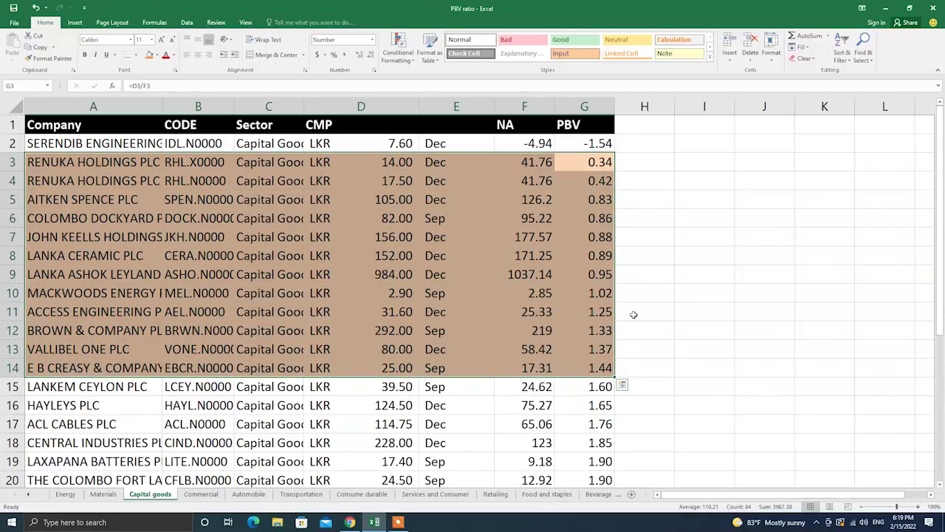
pyautogui.click(629, 315)
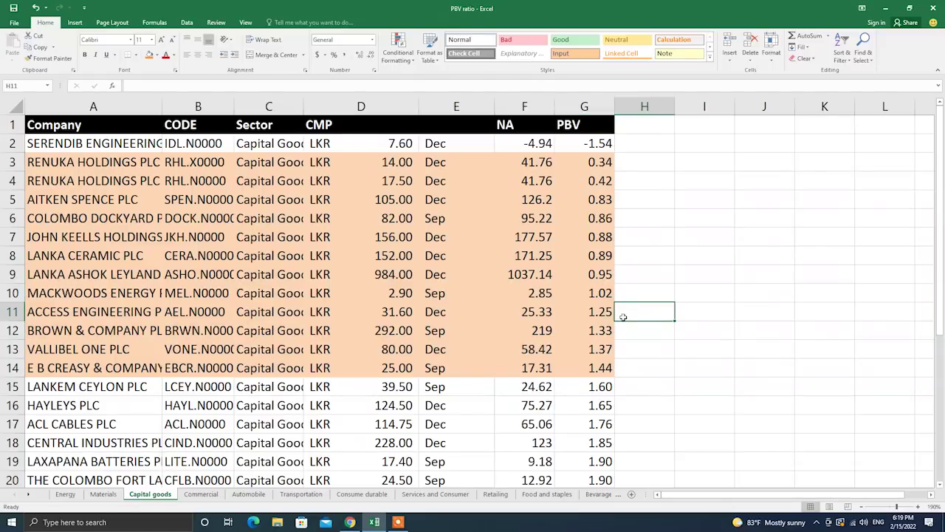
pyautogui.moveTo(392, 156); pyautogui.dragTo(385, 366)
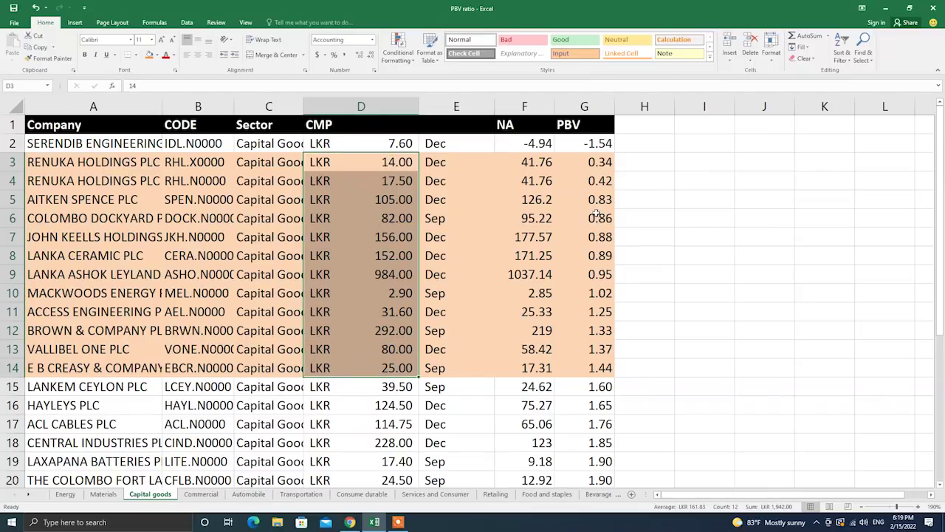
pyautogui.click(619, 169)
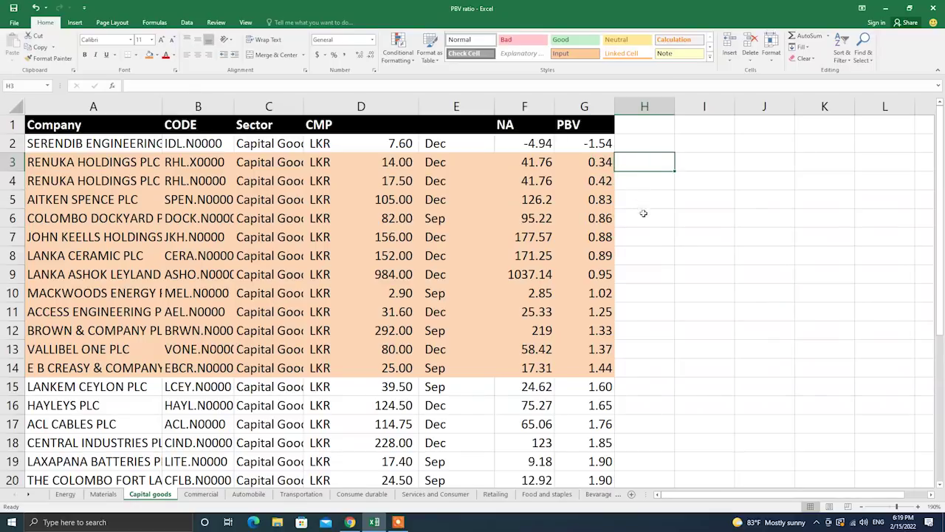
pyautogui.scroll(-4, 653, 240)
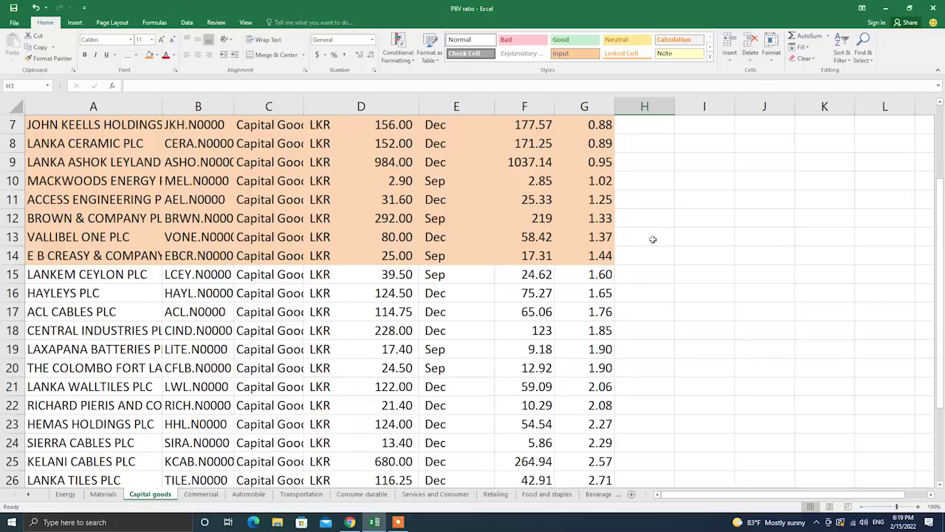
pyautogui.scroll(4, 652, 238)
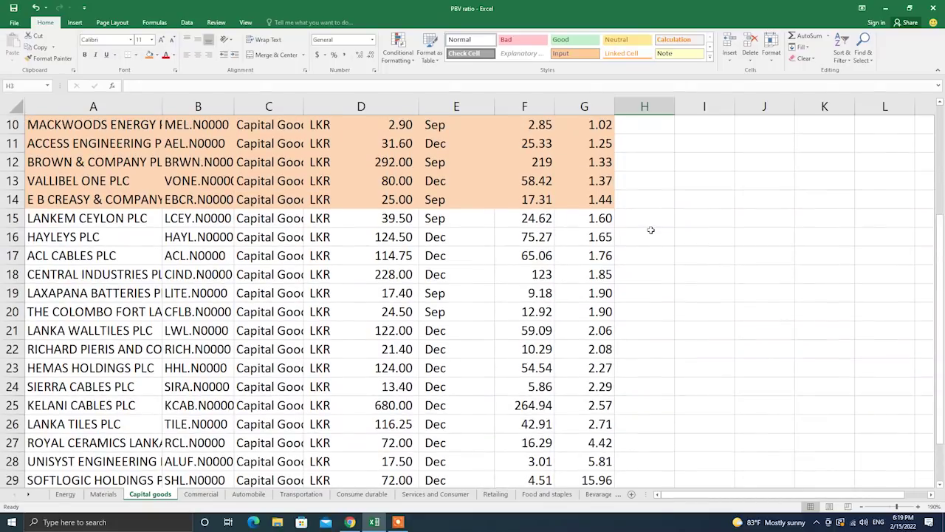
# On the Commercial sheet, check the industry PBV in G8 and fill company rows A2 to G4 with orange.
pyautogui.click(200, 494)
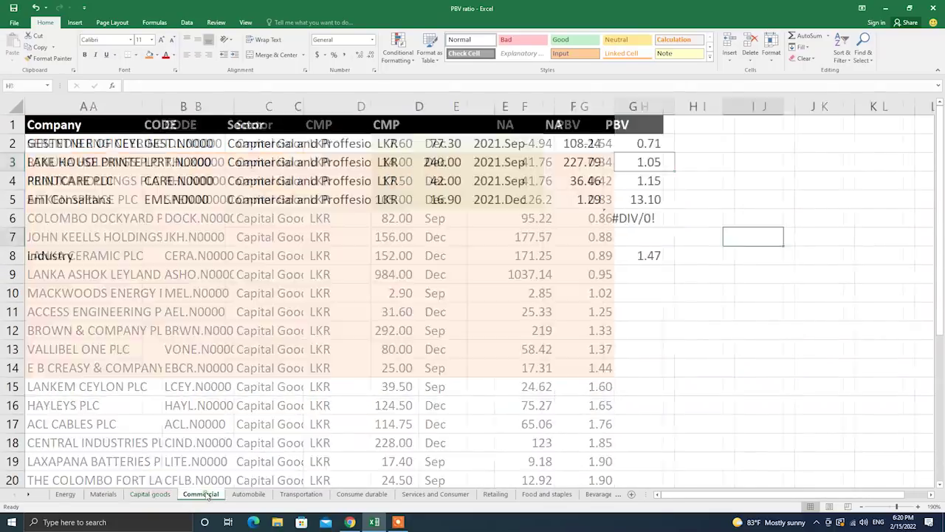
pyautogui.click(646, 258)
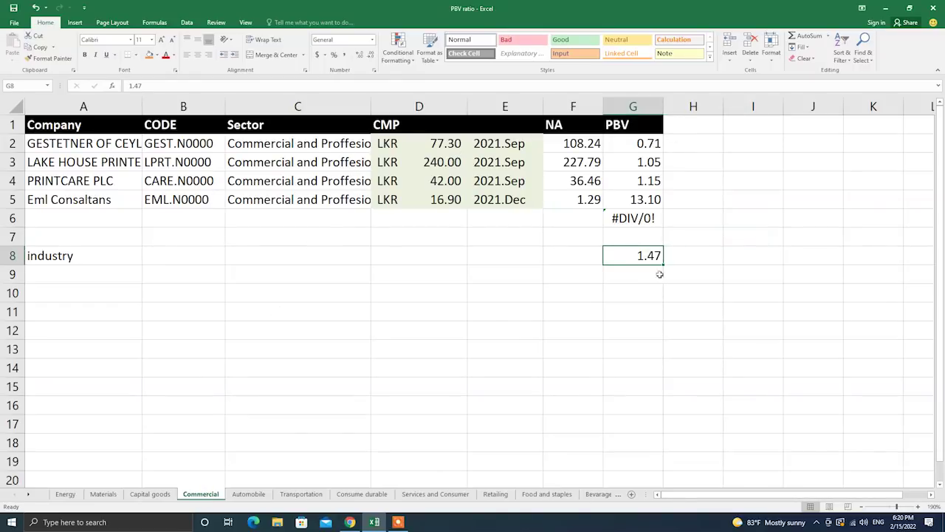
pyautogui.moveTo(658, 150); pyautogui.dragTo(67, 179)
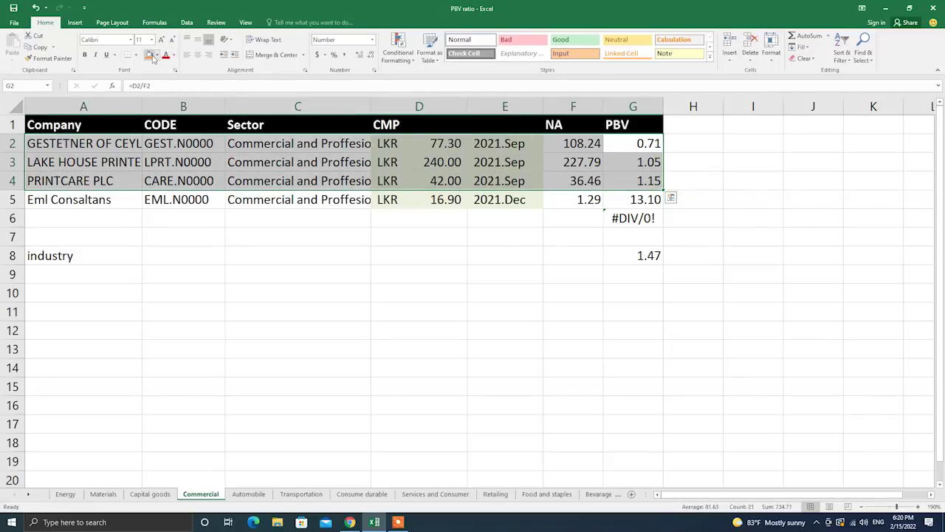
pyautogui.click(150, 55)
pyautogui.click(449, 293)
pyautogui.click(627, 257)
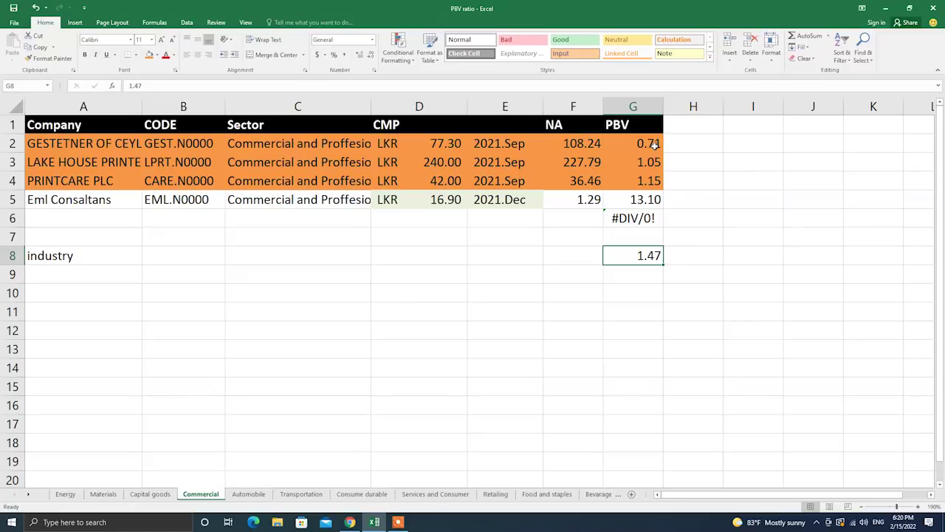
# Review the single company row on the Automobile sheet, examining its CMP, NA, PBV and report date in D2 to G2.
pyautogui.click(251, 493)
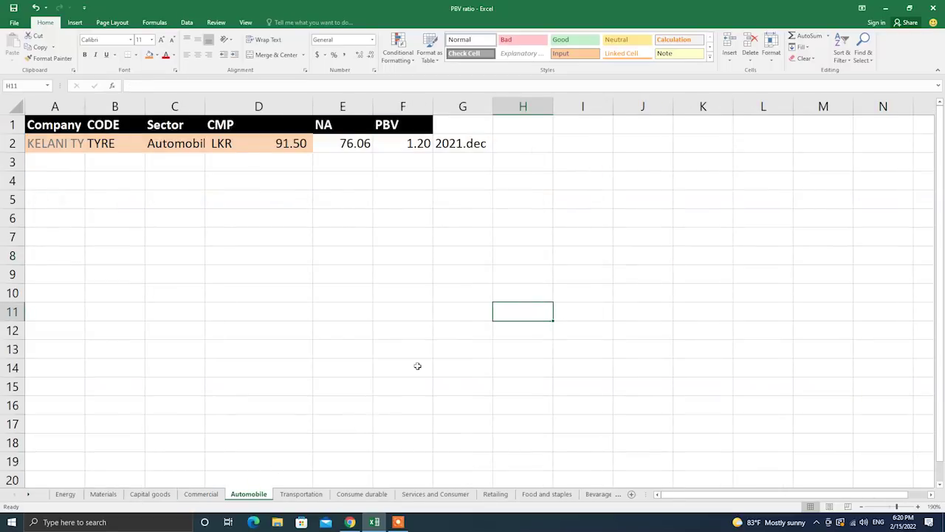
pyautogui.moveTo(461, 140); pyautogui.dragTo(45, 145)
pyautogui.click(376, 234)
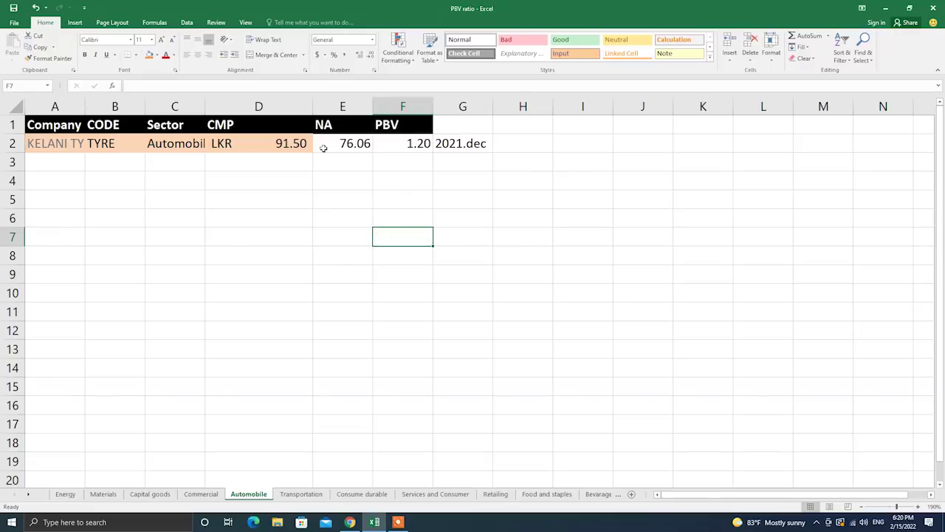
pyautogui.moveTo(459, 146); pyautogui.dragTo(40, 151)
pyautogui.click(182, 162)
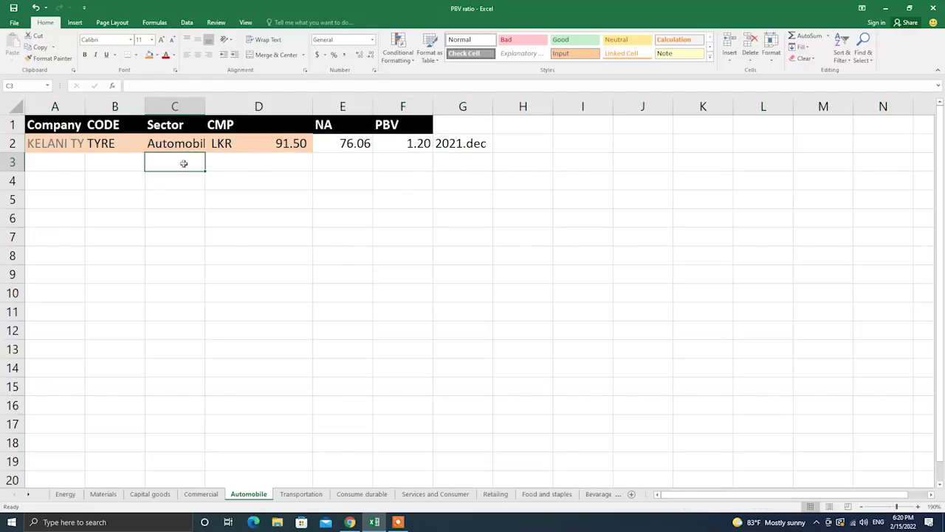
pyautogui.click(302, 151)
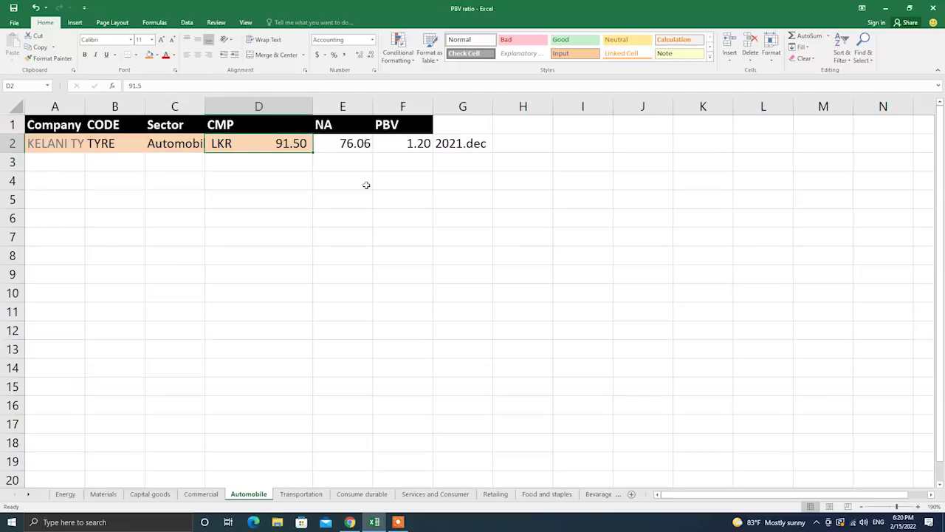
pyautogui.click(353, 147)
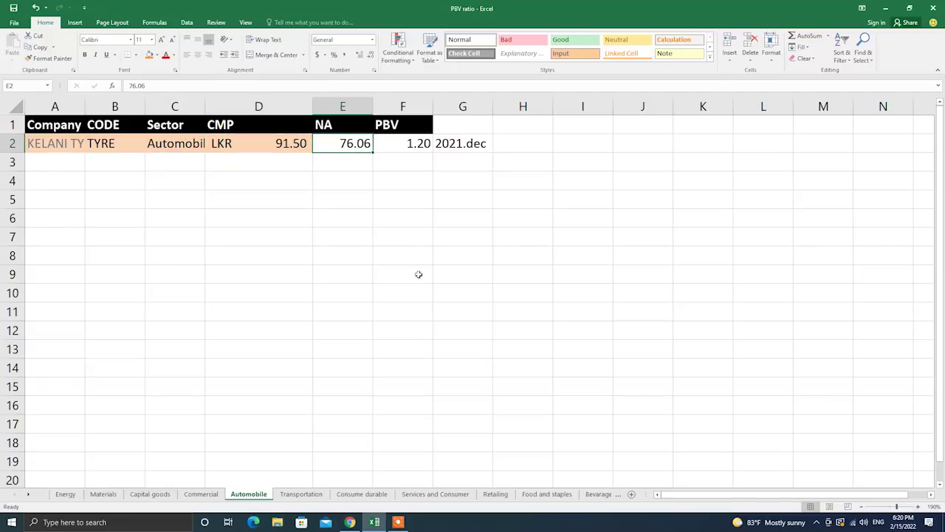
pyautogui.click(413, 147)
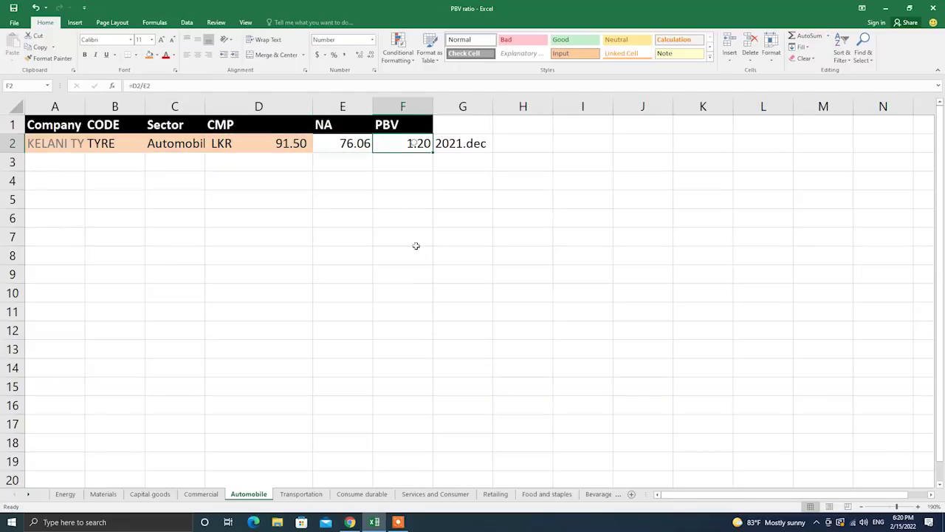
pyautogui.click(488, 143)
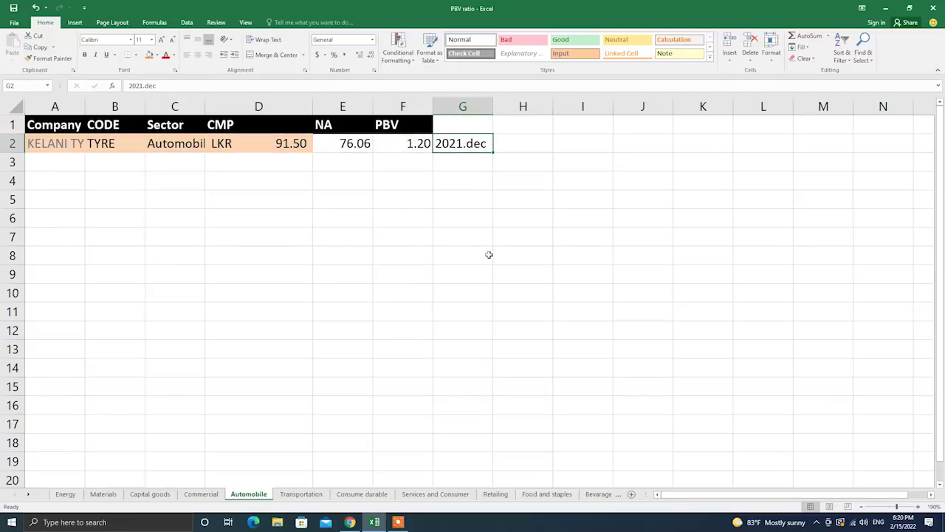
# On the Transportation sheet, widen the Company column and fill the Industry row, cells A7 to G7, with orange.
pyautogui.click(300, 493)
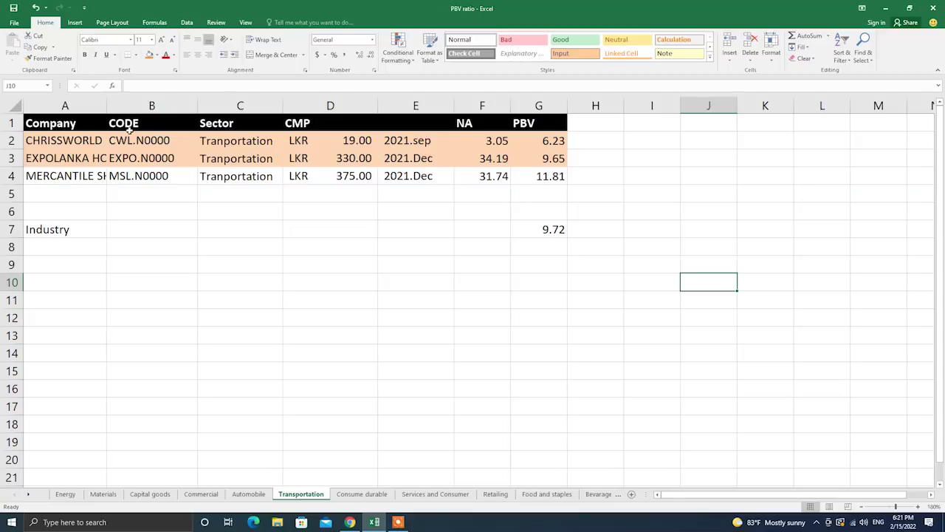
pyautogui.moveTo(107, 106); pyautogui.dragTo(147, 106)
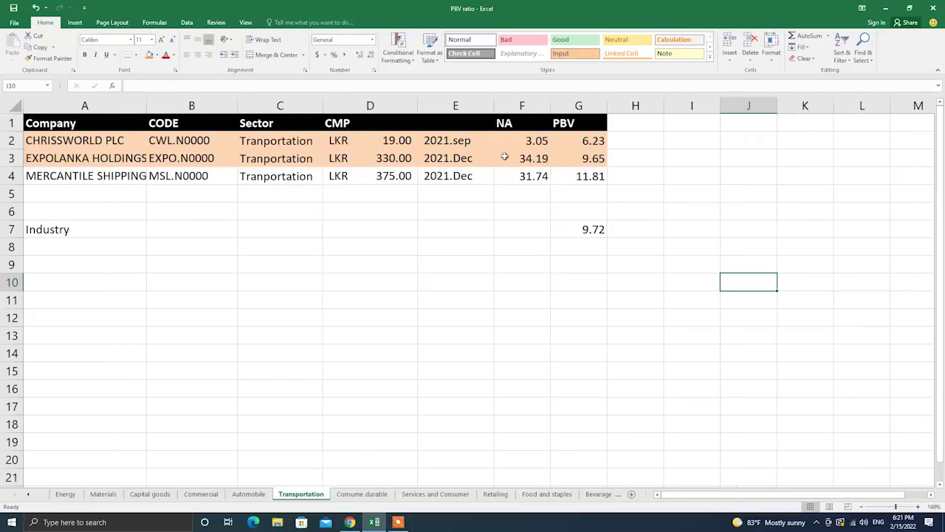
pyautogui.moveTo(591, 227); pyautogui.dragTo(57, 228)
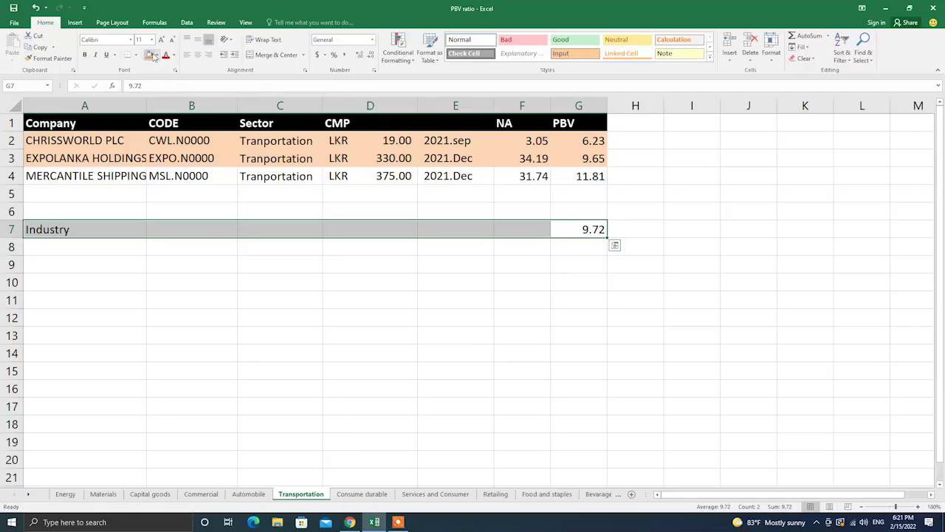
pyautogui.click(150, 55)
pyautogui.click(633, 364)
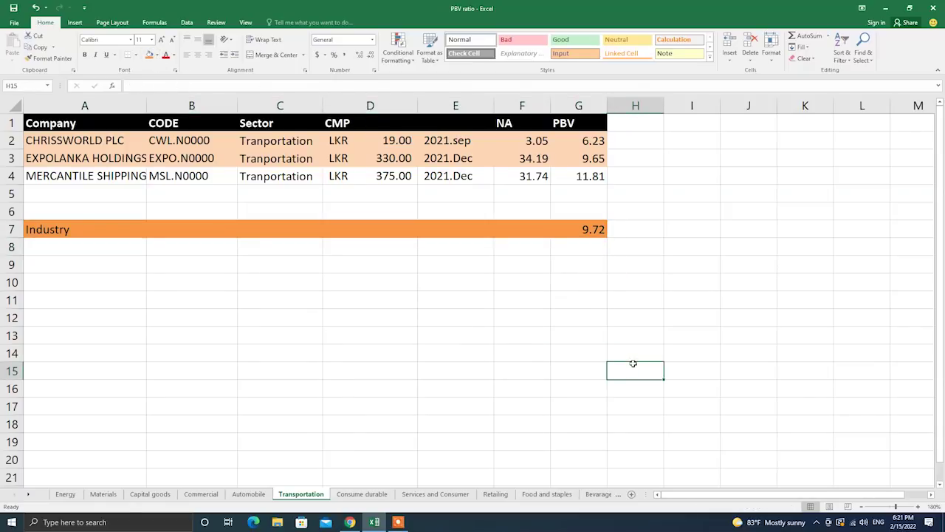
# Review the highlighted Transportation companies in A2 to G3 against the industry PBV in G7.
pyautogui.moveTo(586, 145); pyautogui.dragTo(43, 157)
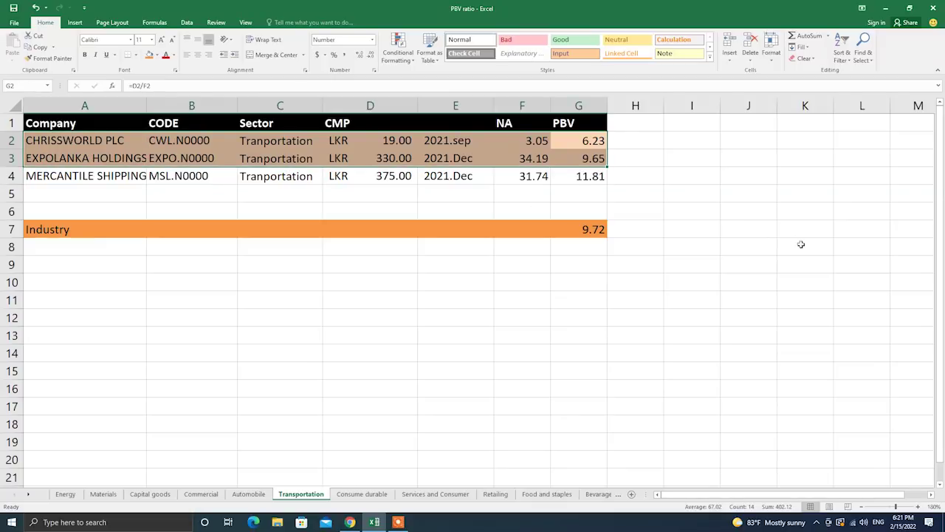
pyautogui.click(761, 225)
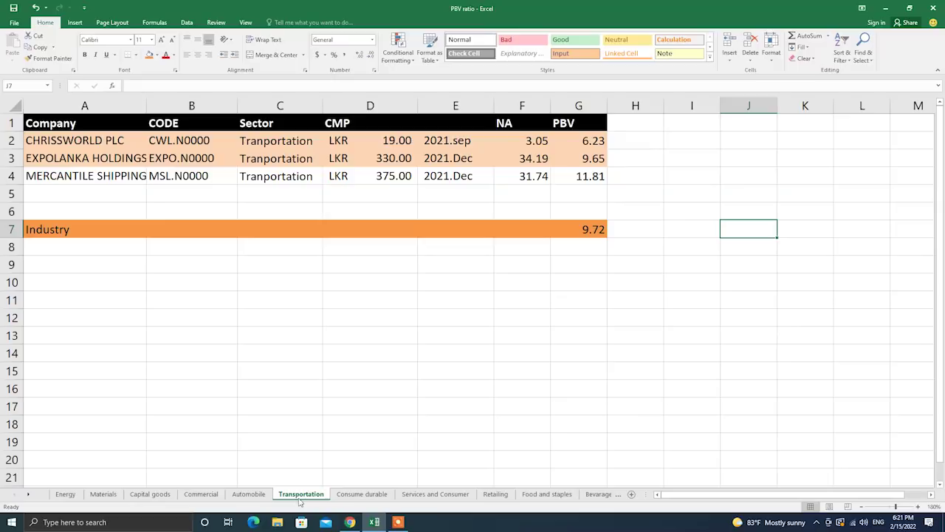
pyautogui.click(588, 228)
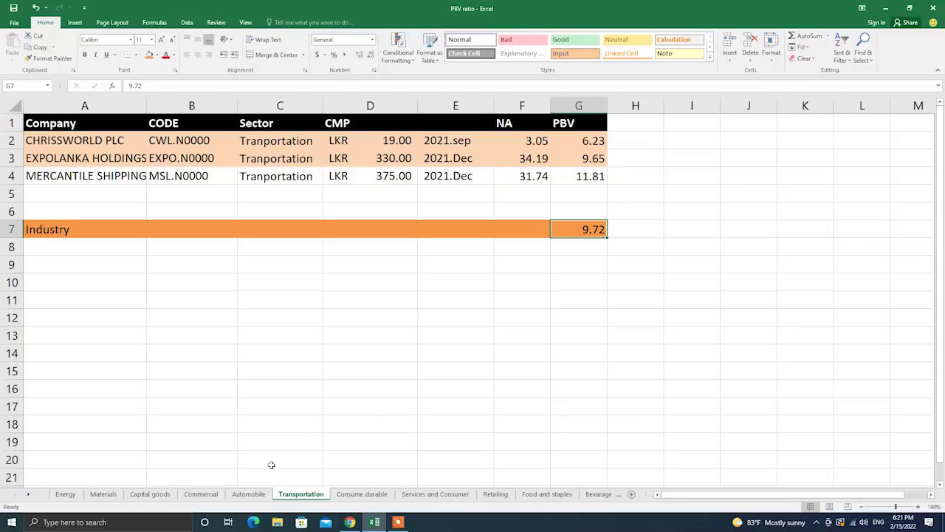
# Recheck the Capital goods industry PBV in G31 against its company values, and revisit the Automobile and Transportation sheets.
pyautogui.click(150, 493)
pyautogui.scroll(-6, 462, 394)
pyautogui.scroll(-1, 463, 393)
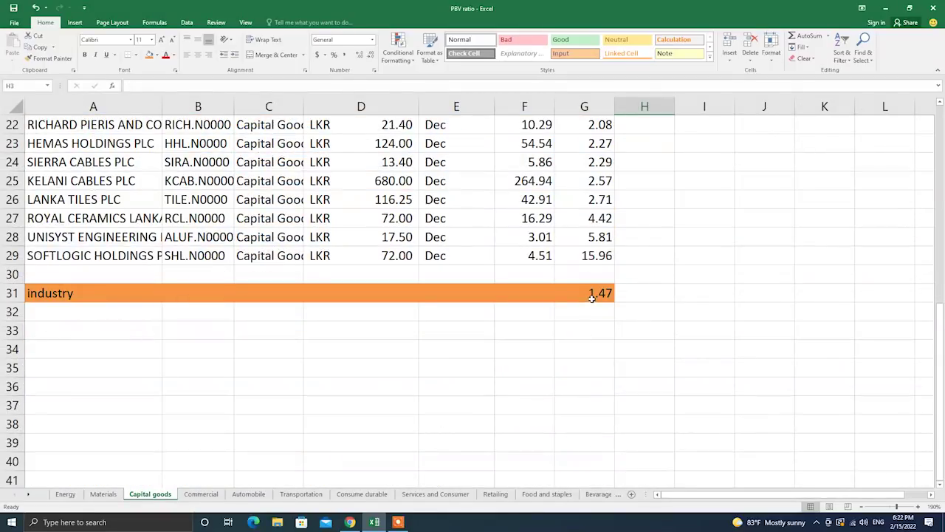
pyautogui.click(592, 297)
pyautogui.scroll(7, 588, 369)
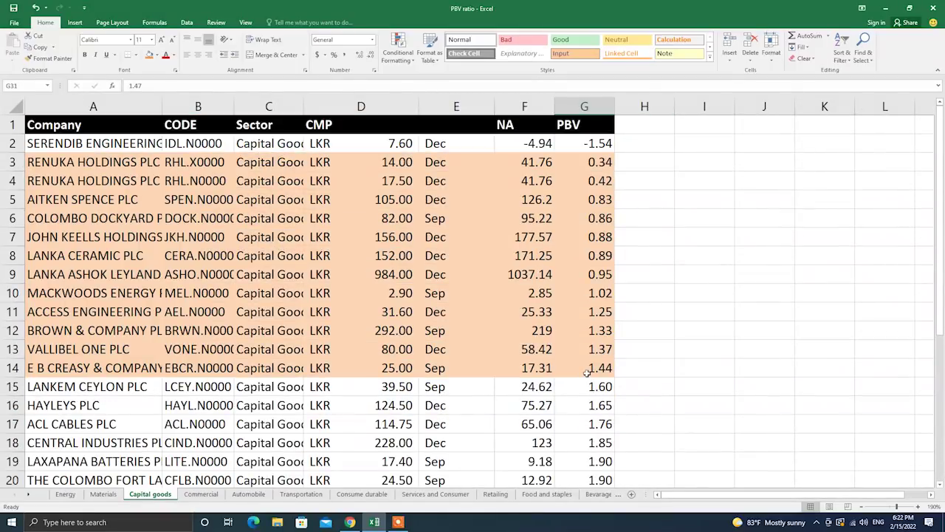
pyautogui.click(248, 499)
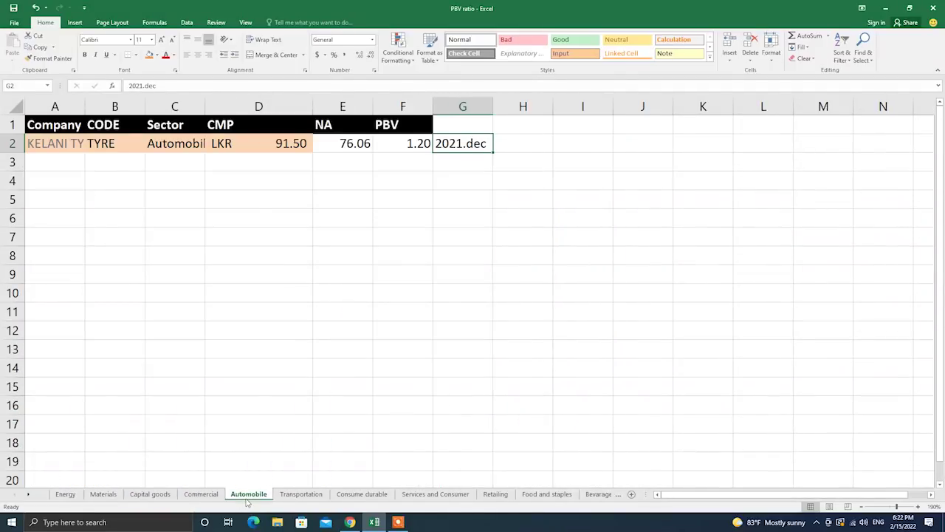
pyautogui.click(301, 494)
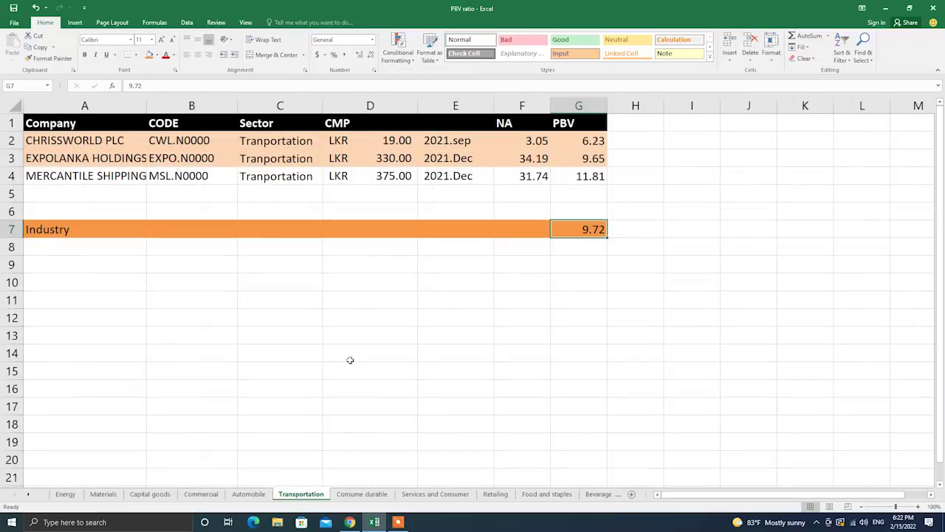
# On the Consume durable sheet, compare the industry PBV in G15 with the highlighted companies in rows 2 to 10.
pyautogui.click(362, 494)
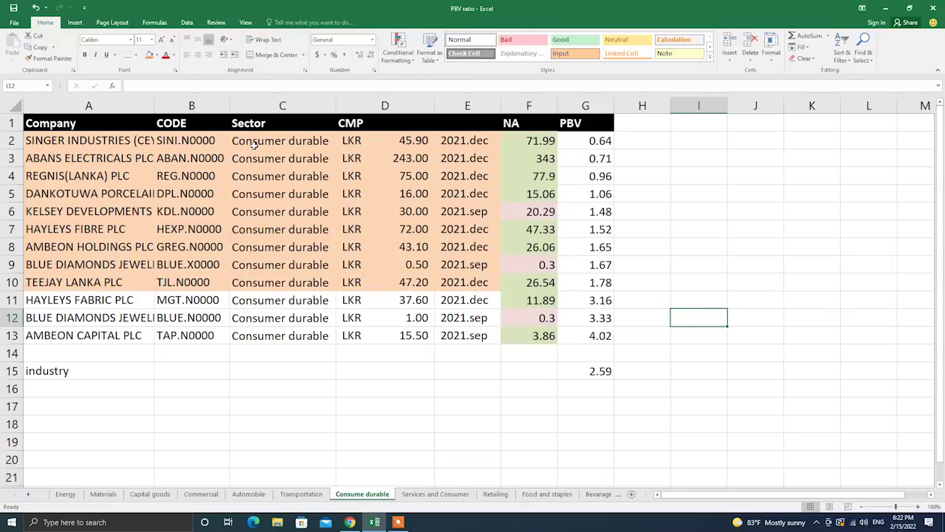
pyautogui.click(596, 370)
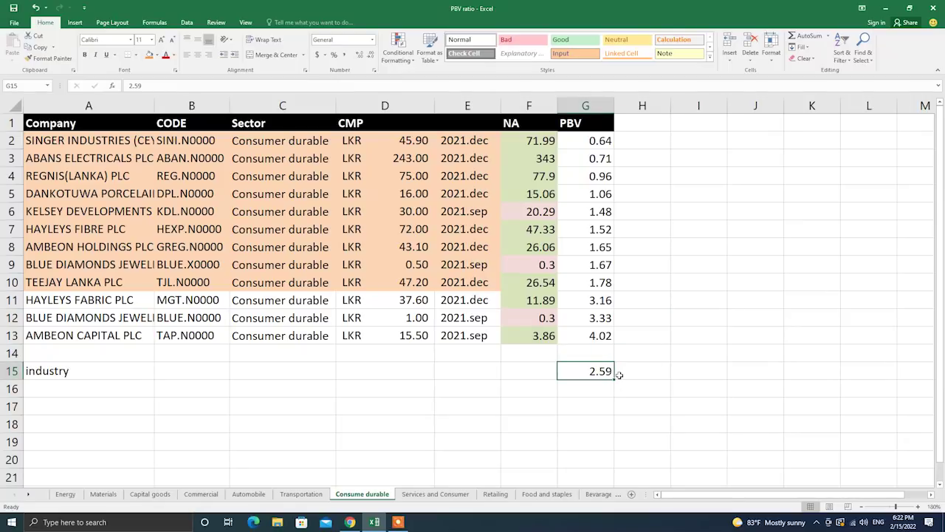
pyautogui.click(96, 136)
pyautogui.click(97, 151)
pyautogui.click(104, 176)
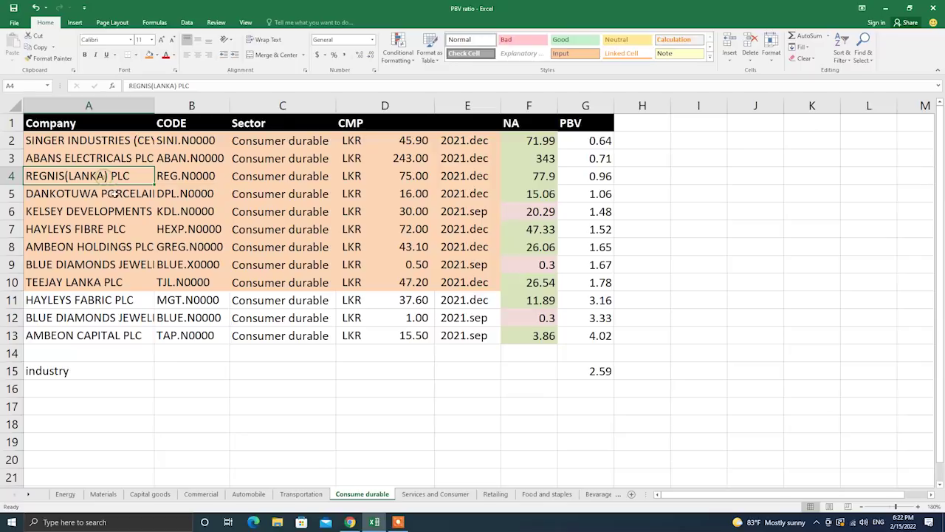
pyautogui.click(141, 197)
pyautogui.click(140, 211)
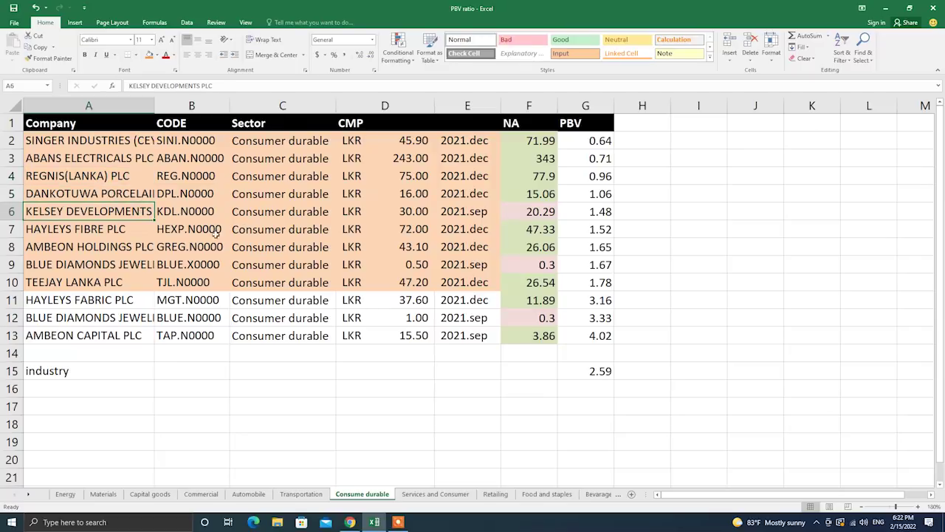
pyautogui.moveTo(597, 136); pyautogui.dragTo(513, 288)
pyautogui.click(879, 263)
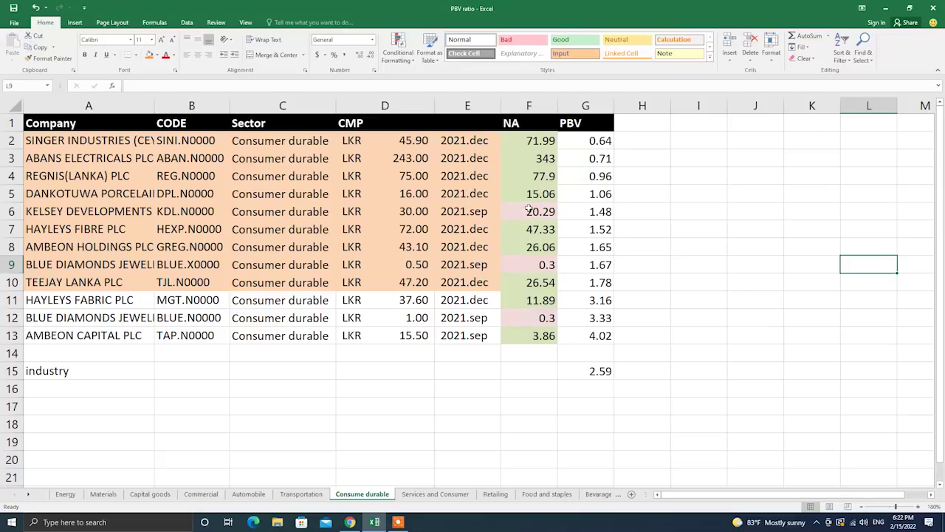
# Examine the lowest PBV values in G2 to G4, the company rows 2 to 6, and the CMP in D3.
pyautogui.click(585, 178)
pyautogui.click(596, 158)
pyautogui.moveTo(602, 138); pyautogui.dragTo(151, 208)
pyautogui.click(685, 223)
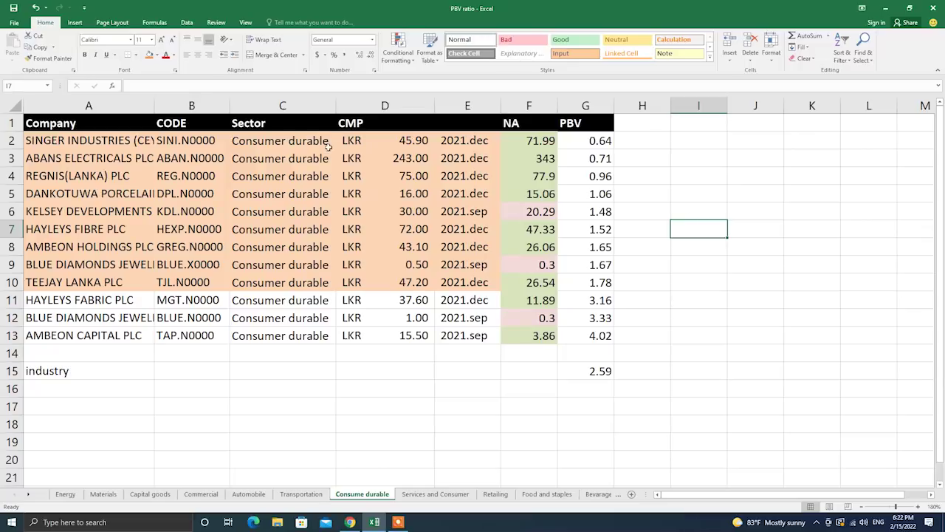
pyautogui.click(391, 162)
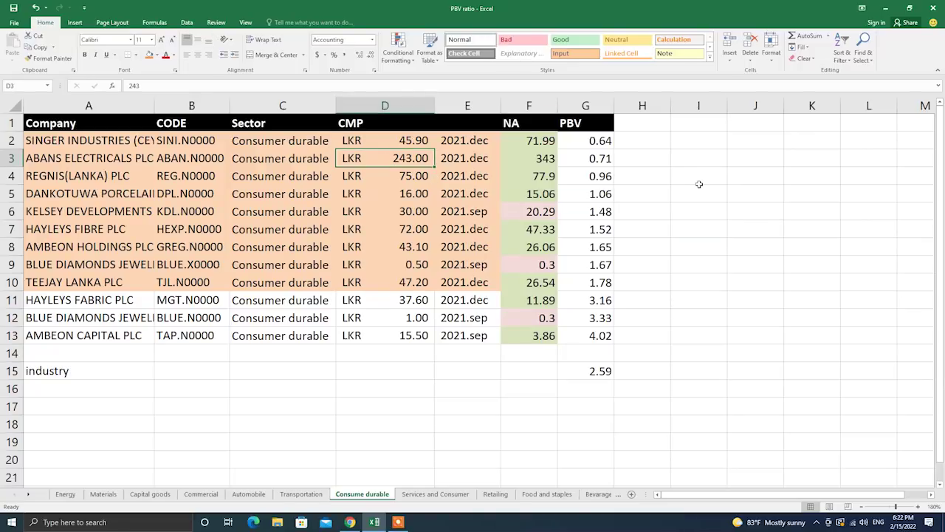
# On the Services and Consumer sheet, find the industry row and check its PBV in G40.
pyautogui.click(435, 495)
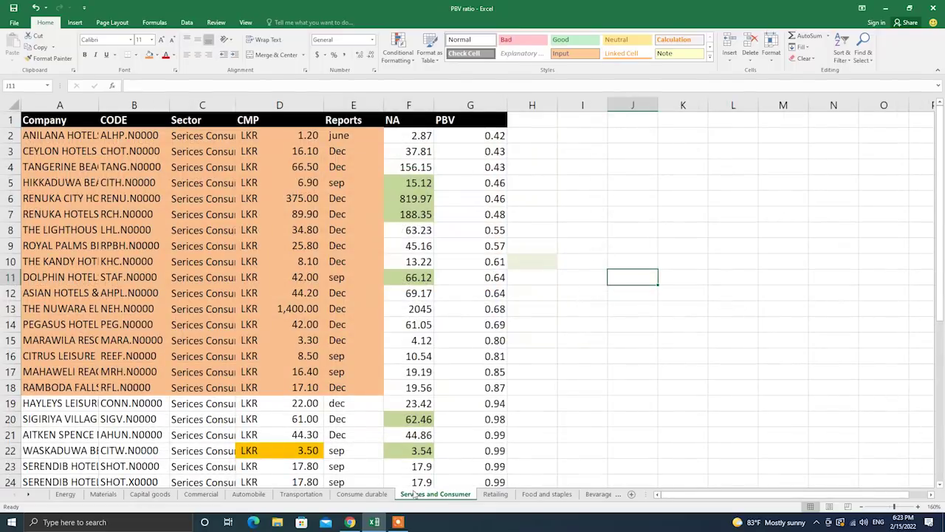
pyautogui.scroll(-3, 264, 271)
pyautogui.scroll(3, 264, 267)
pyautogui.scroll(-11, 265, 266)
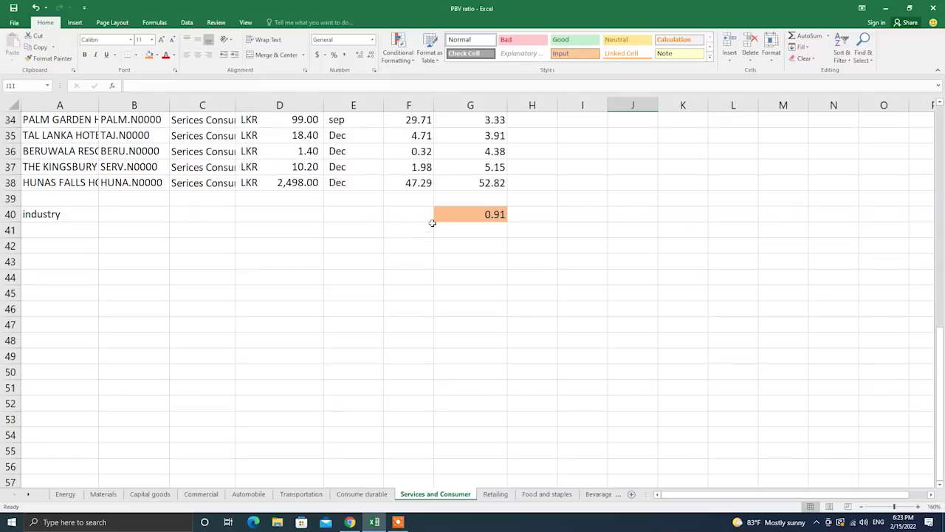
pyautogui.click(482, 214)
pyautogui.click(57, 214)
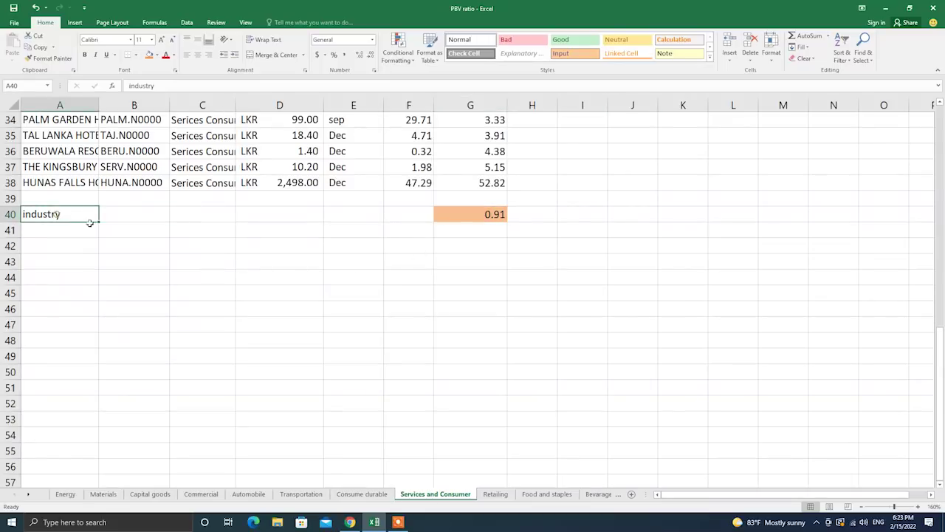
pyautogui.scroll(11, 551, 369)
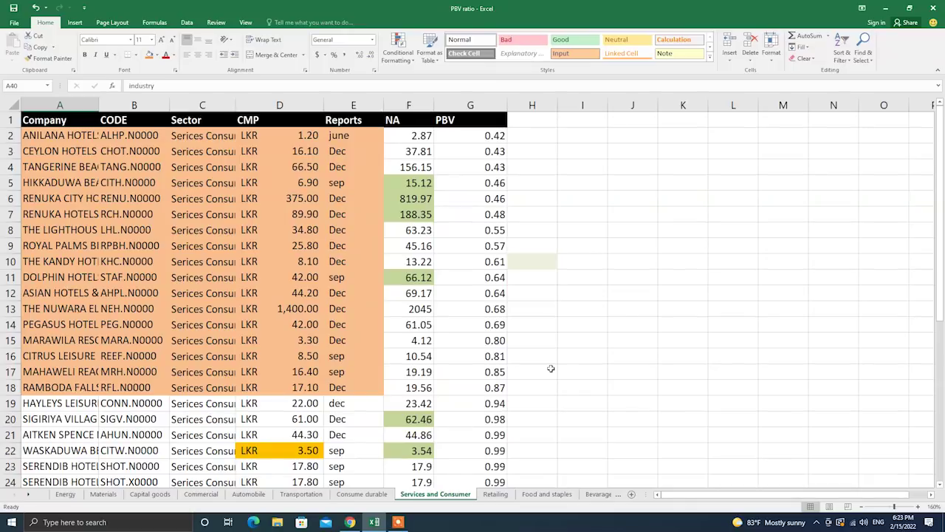
# Review the highlighted Services and Consumer companies in A2 to G18 against the unhighlighted rows below them.
pyautogui.moveTo(500, 140); pyautogui.dragTo(52, 386)
pyautogui.scroll(-2, 580, 381)
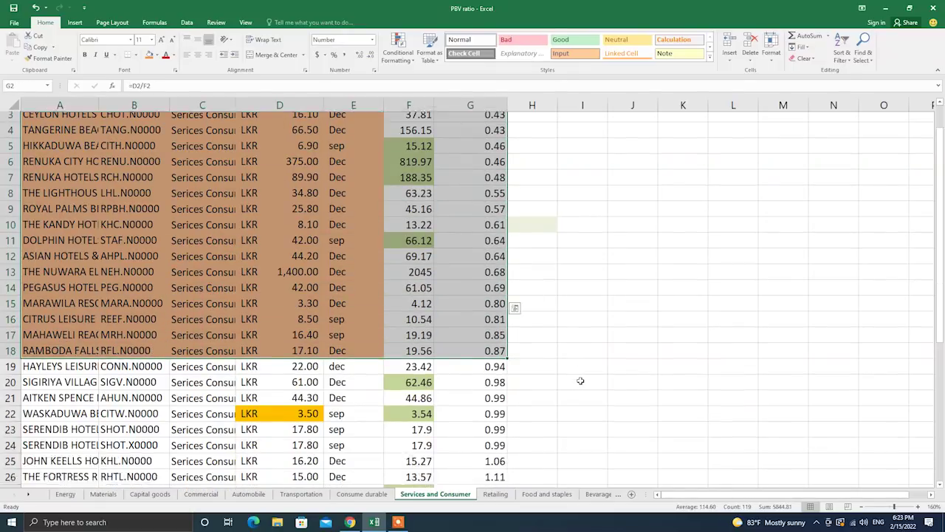
pyautogui.scroll(-4, 580, 380)
pyautogui.scroll(6, 580, 380)
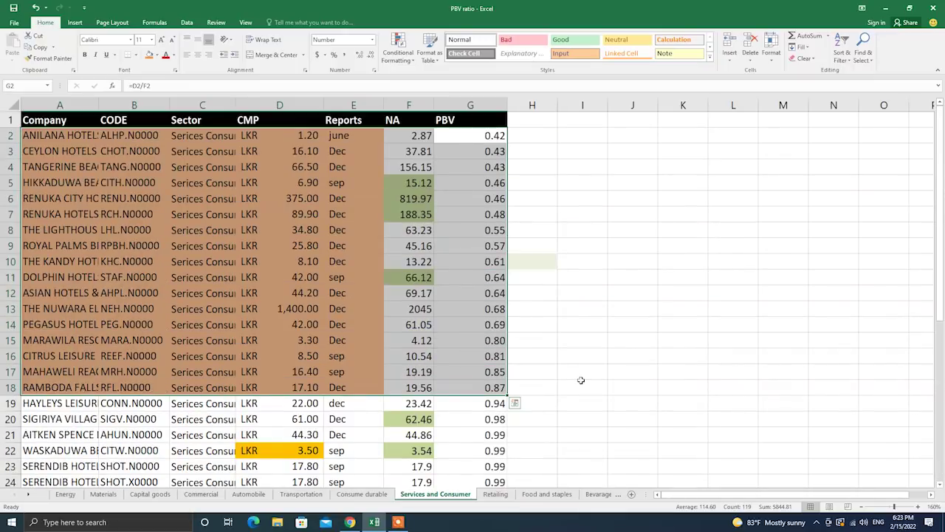
# Inspect the PBV values of the cheapest hotel companies one by one in G2 to G6.
pyautogui.click(500, 310)
pyautogui.click(504, 139)
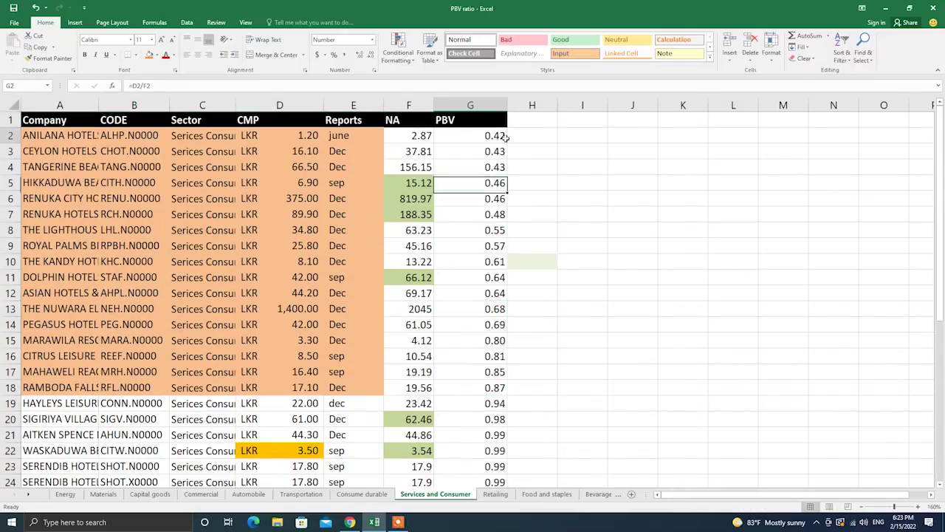
pyautogui.click(501, 152)
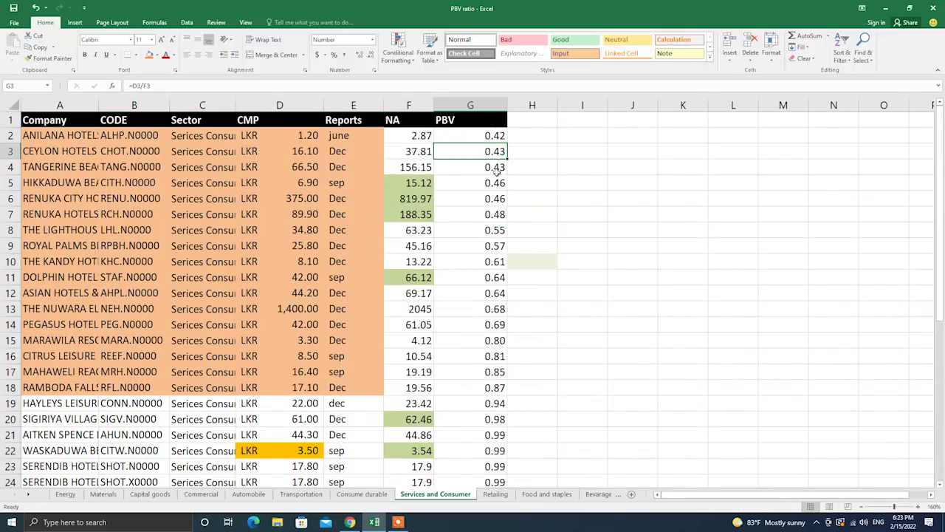
pyautogui.click(497, 169)
pyautogui.click(495, 188)
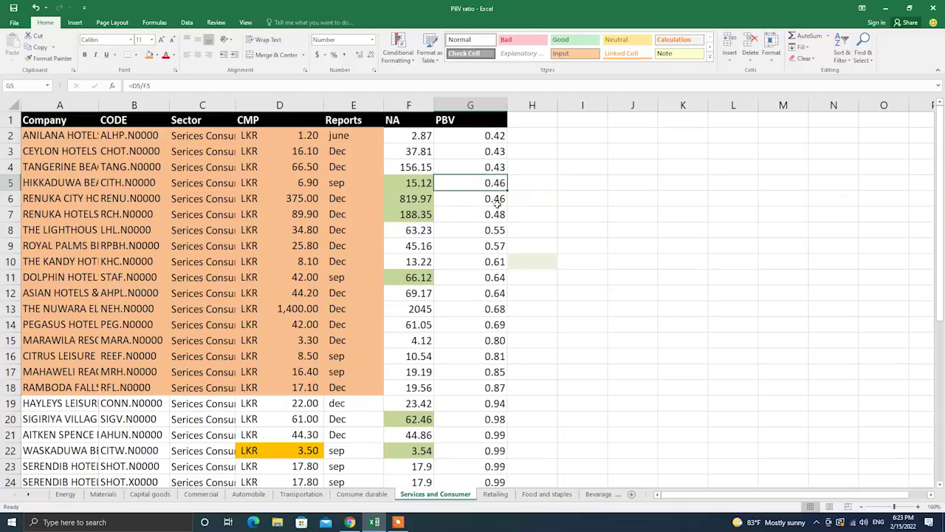
pyautogui.click(497, 204)
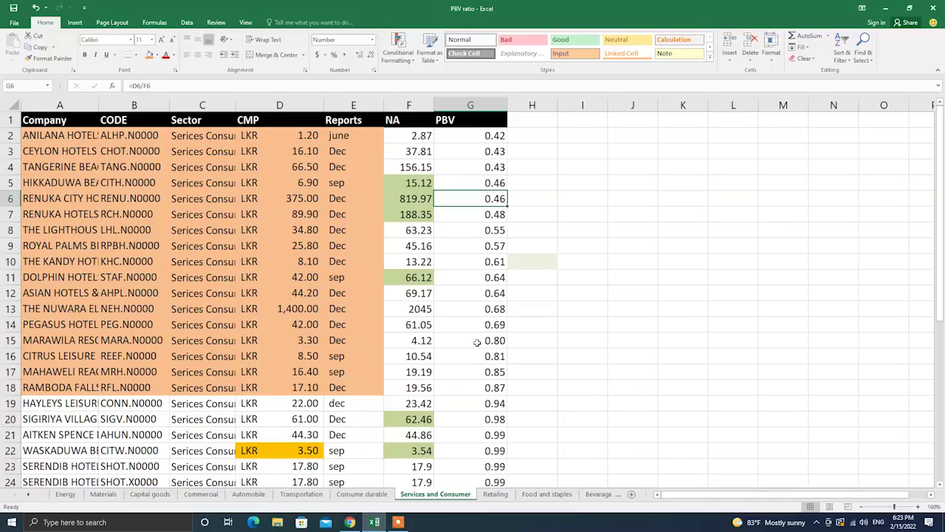
# On the Retailing sheet, fill the Industry row, cells A16 to G16, with orange and widen the Company column slightly.
pyautogui.click(495, 494)
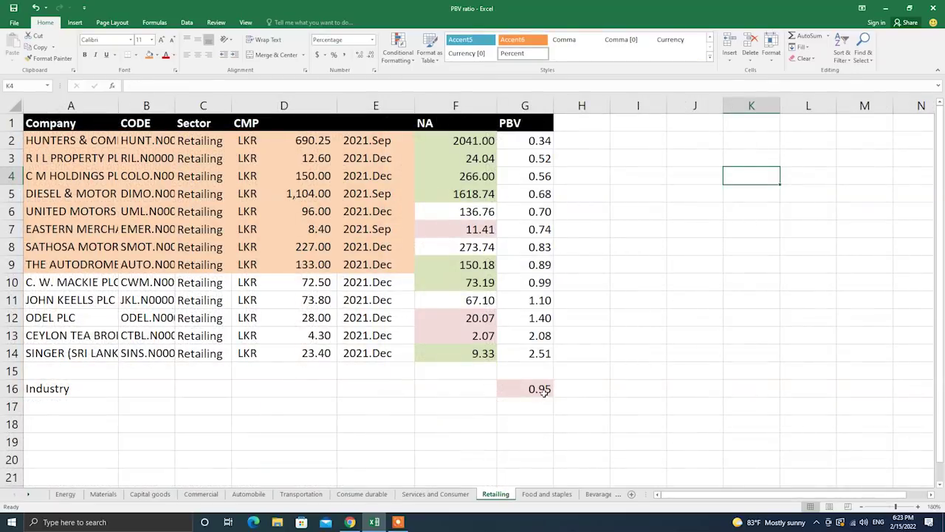
pyautogui.moveTo(544, 391); pyautogui.dragTo(92, 389)
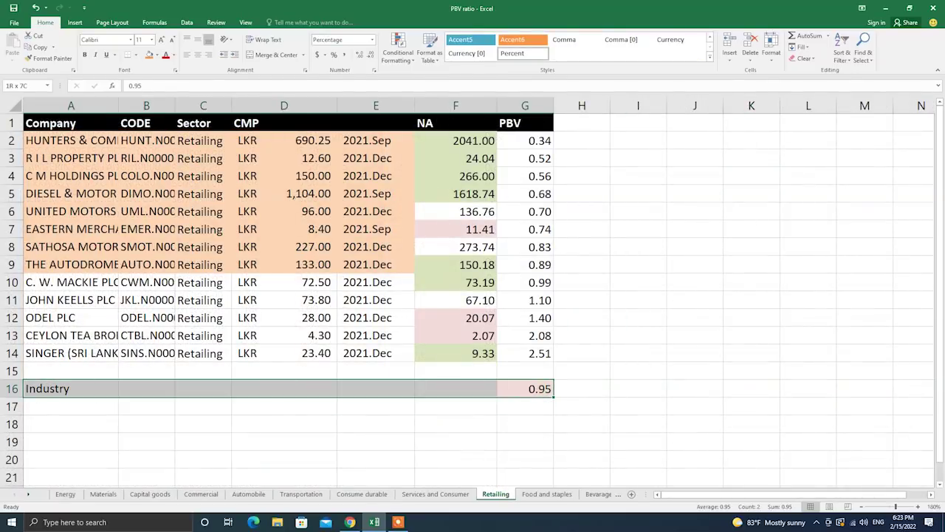
pyautogui.click(150, 54)
pyautogui.click(582, 300)
pyautogui.click(627, 281)
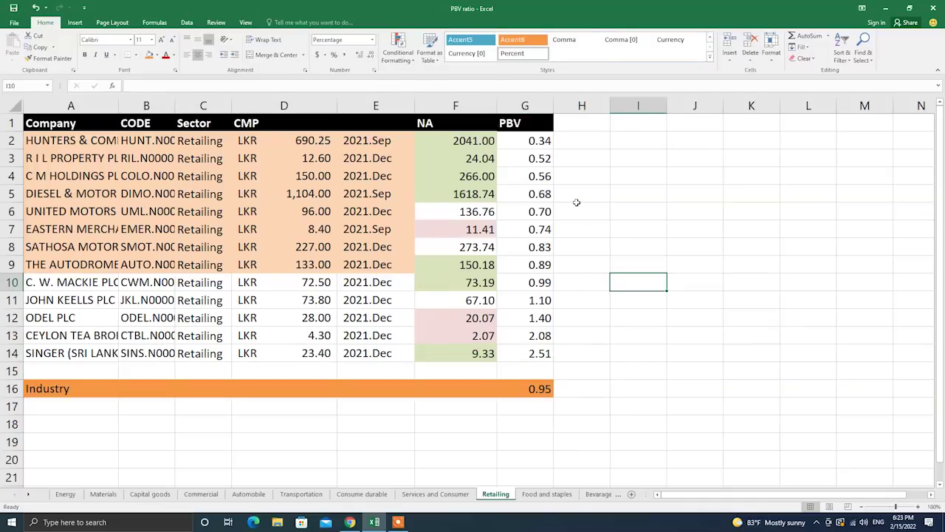
pyautogui.click(544, 144)
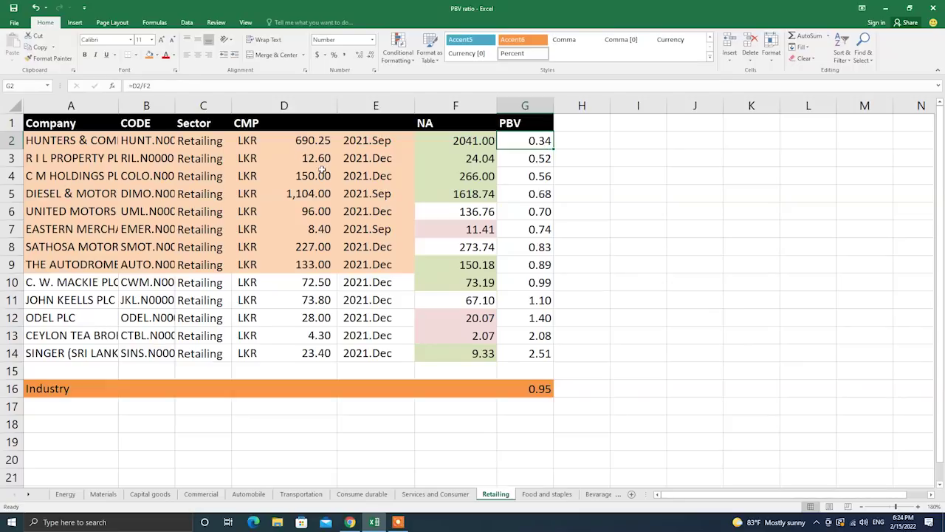
pyautogui.moveTo(117, 102); pyautogui.dragTo(126, 103)
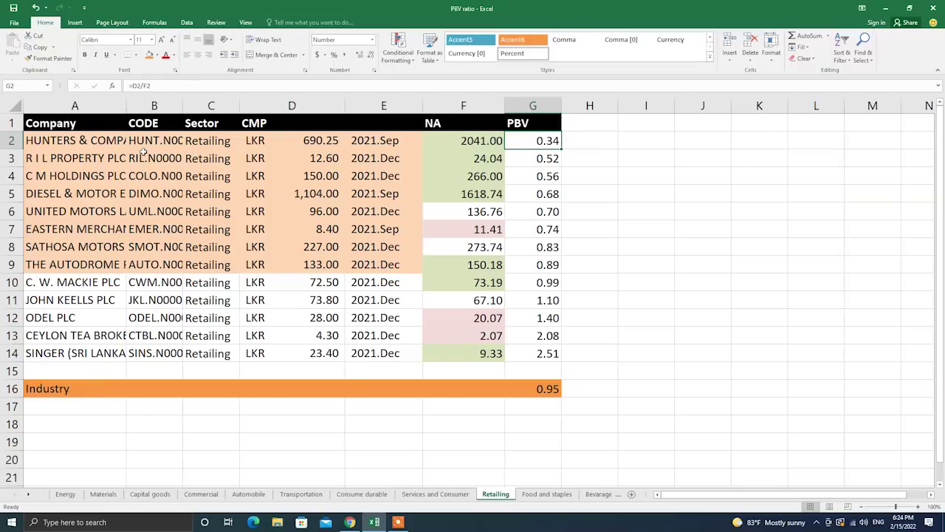
# Review the highlighted Retailing companies in A2 to G9, checking the names in A4 to A7.
pyautogui.click(73, 174)
pyautogui.click(72, 197)
pyautogui.click(104, 212)
pyautogui.click(105, 232)
pyautogui.moveTo(550, 142); pyautogui.dragTo(11, 264)
pyautogui.click(641, 316)
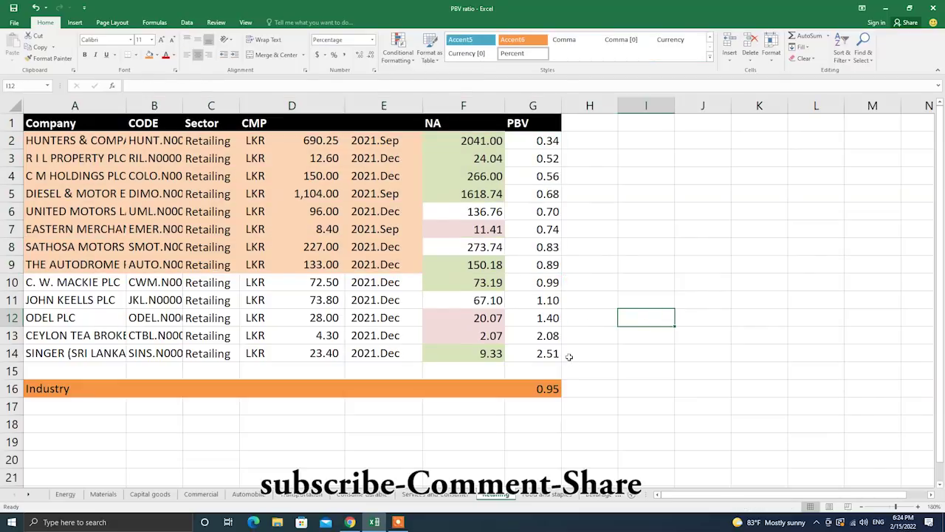
# On the Food and staples sheet, fill the Industry row, cells A7 to G7, with orange.
pyautogui.click(545, 493)
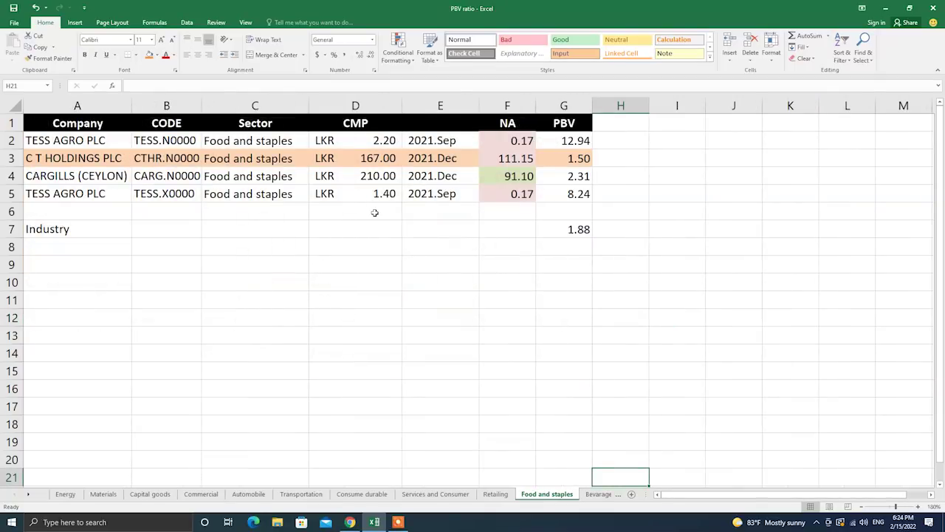
pyautogui.moveTo(579, 230); pyautogui.dragTo(576, 229)
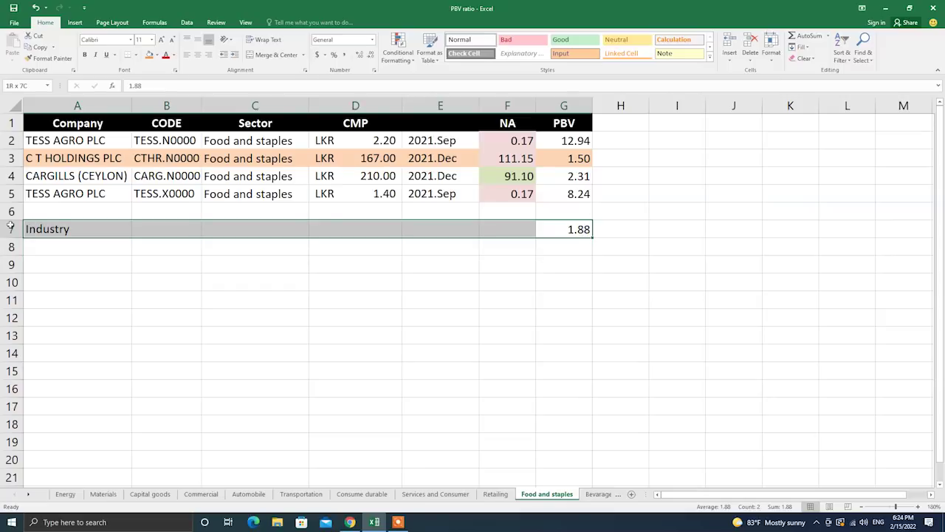
pyautogui.click(150, 57)
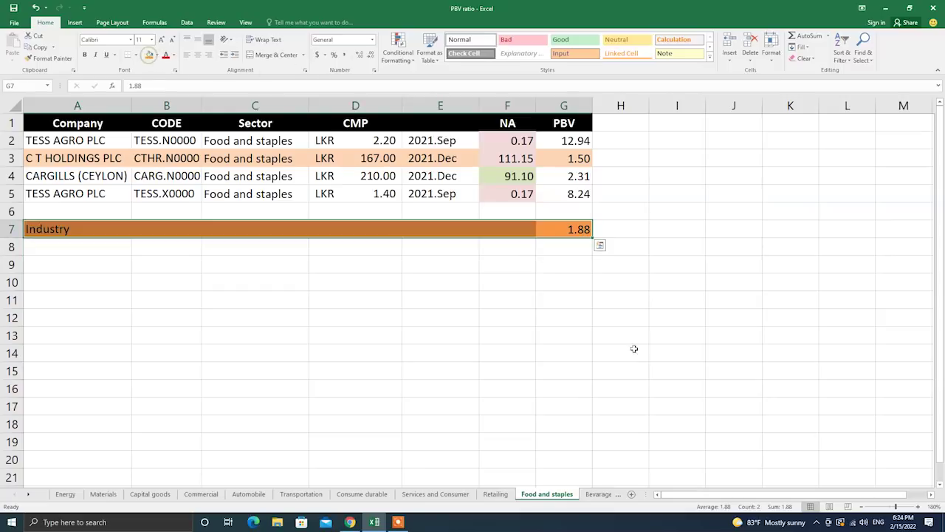
pyautogui.click(629, 346)
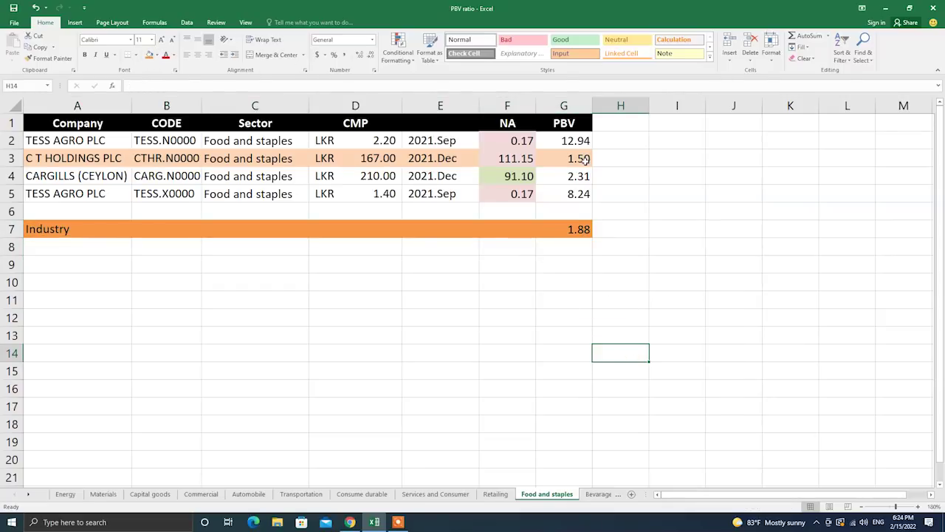
# Fill the C T Holdings PLC row, cells A3 to G3, with the same orange.
pyautogui.moveTo(584, 159); pyautogui.dragTo(42, 161)
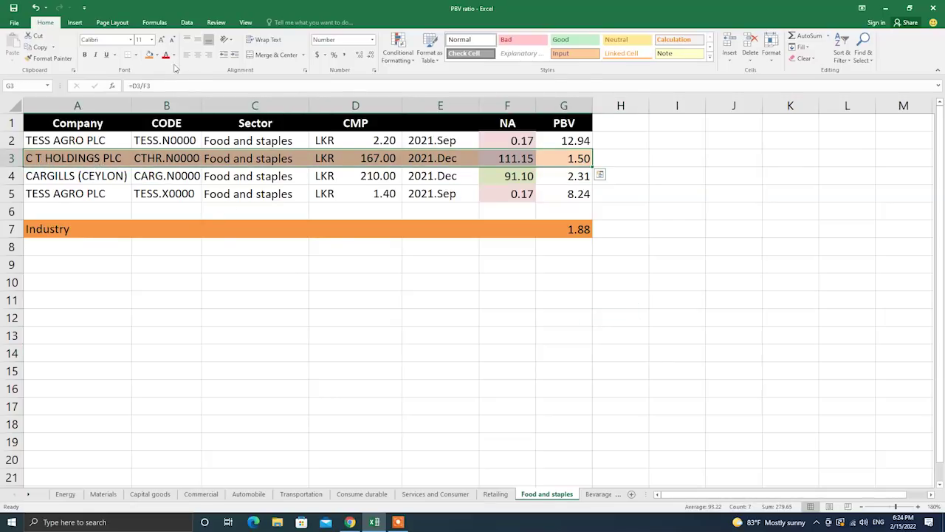
pyautogui.click(150, 57)
pyautogui.click(739, 216)
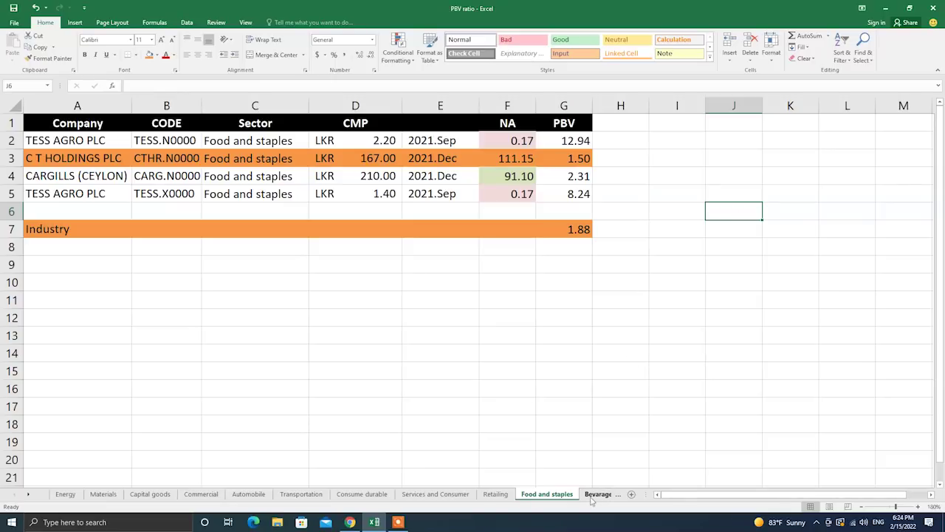
# Bring the remaining sector sheets into reach and open the Healthcare sheet at 180% zoom.
pyautogui.click(31, 494)
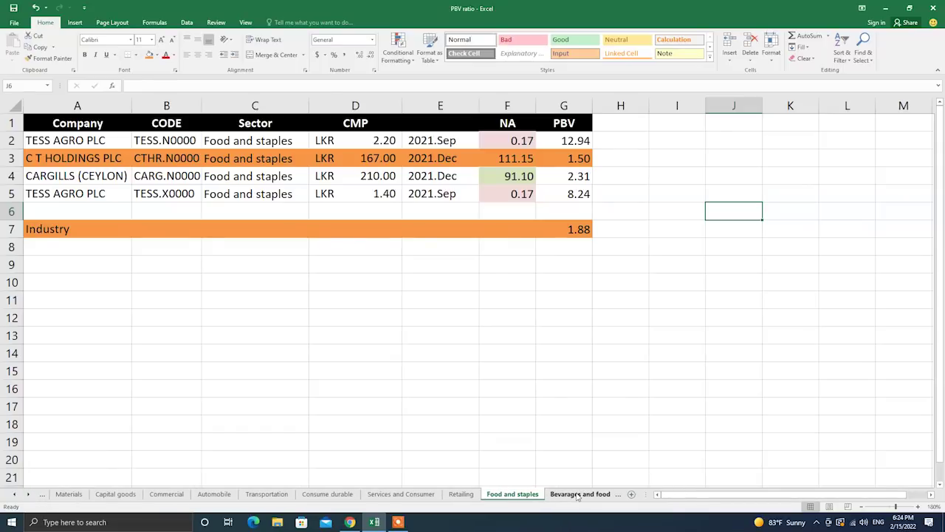
pyautogui.click(29, 495)
pyautogui.click(29, 495)
pyautogui.click(30, 495)
pyautogui.click(29, 495)
pyautogui.click(29, 495)
pyautogui.click(30, 495)
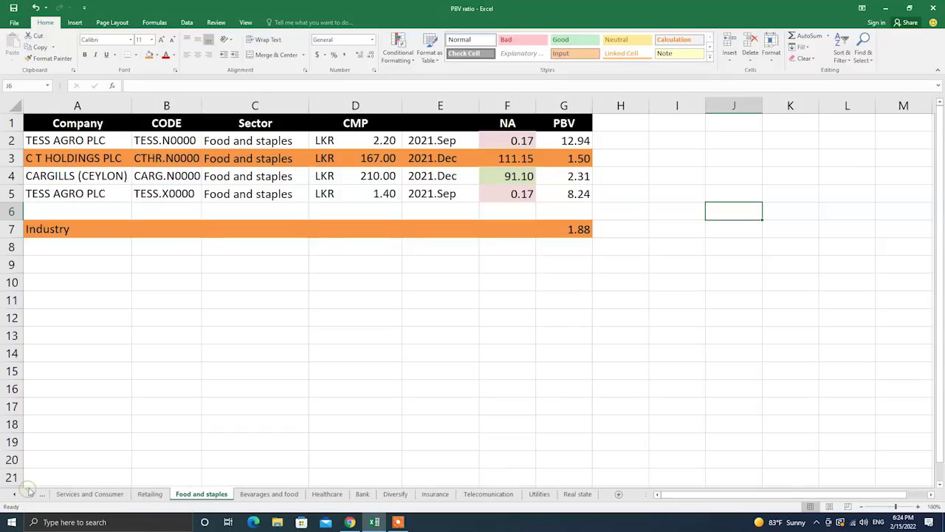
pyautogui.click(327, 494)
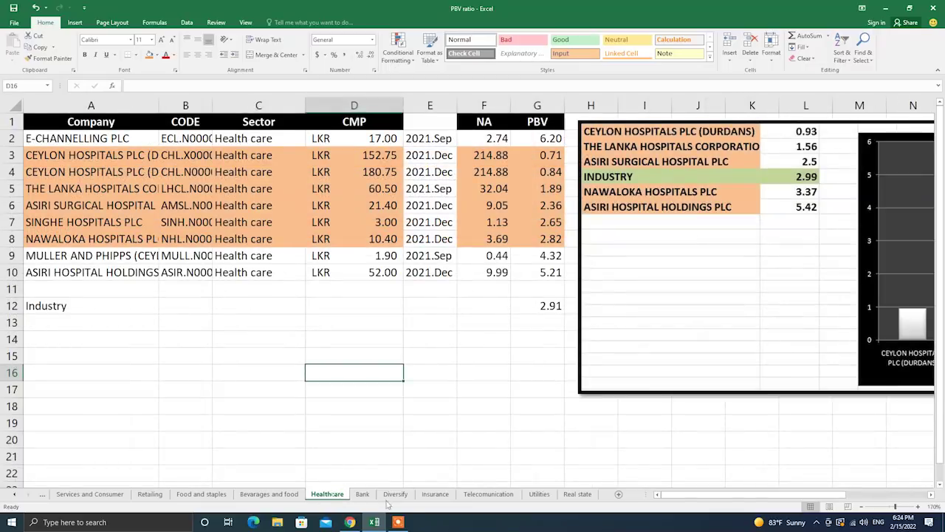
pyautogui.click(919, 506)
pyautogui.click(920, 507)
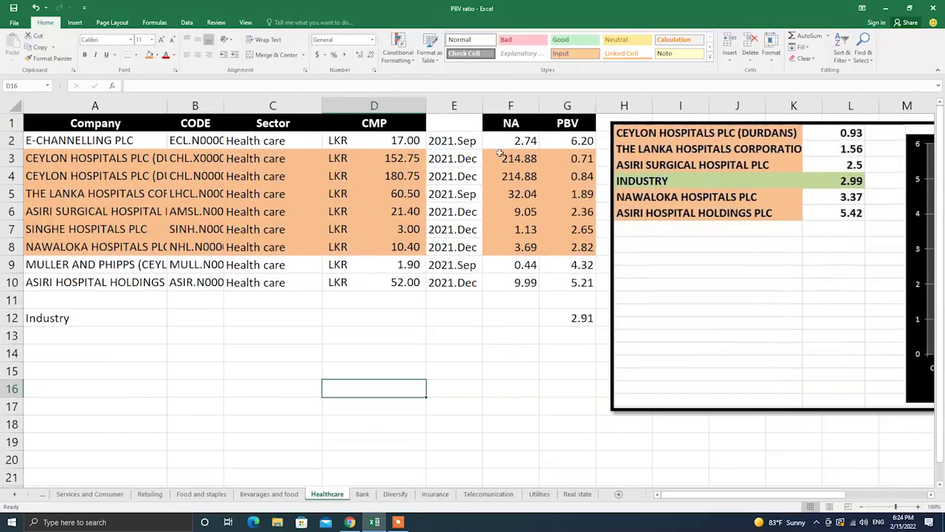
# Fill the Healthcare Industry row, cells A12 to G12, with orange.
pyautogui.moveTo(52, 319); pyautogui.dragTo(567, 308)
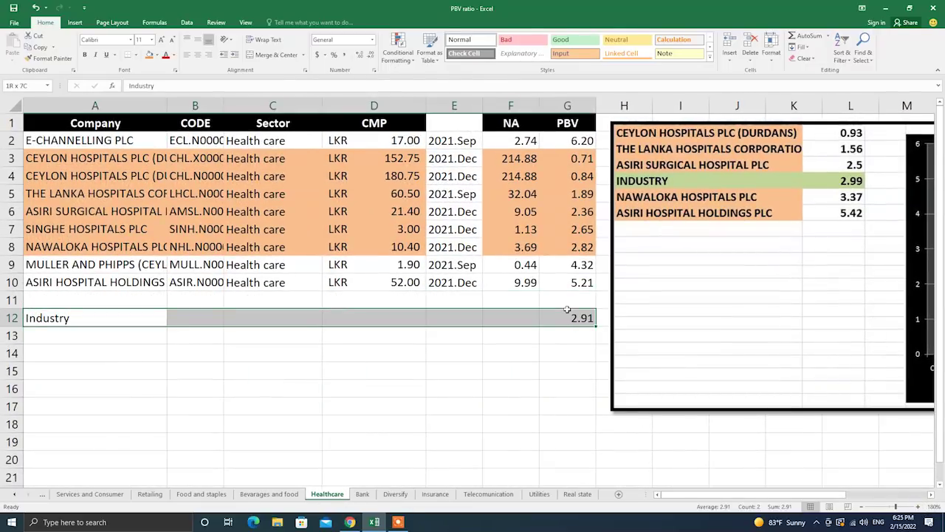
pyautogui.click(150, 55)
pyautogui.click(399, 334)
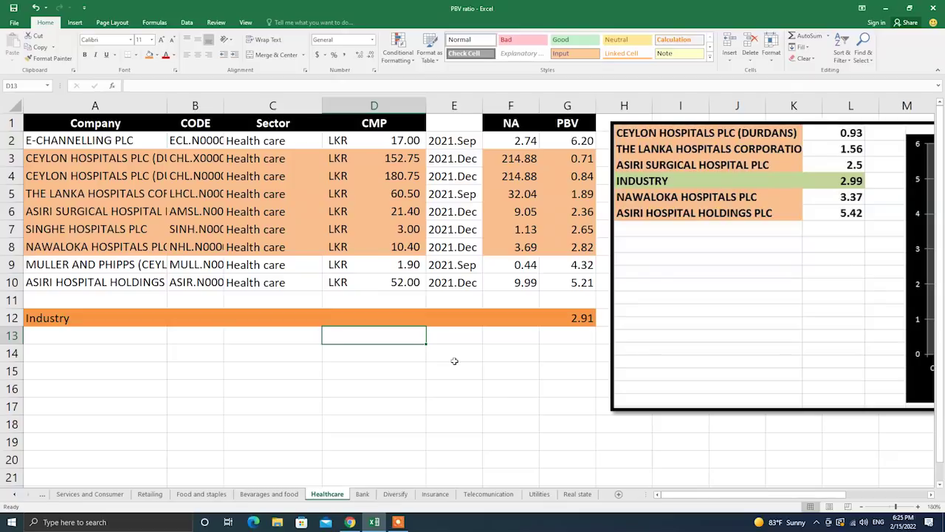
# Review the orange-highlighted Healthcare companies in rows 3 to 8 one by one against the Industry PBV in G12.
pyautogui.moveTo(583, 158); pyautogui.dragTo(131, 238)
pyautogui.click(195, 164)
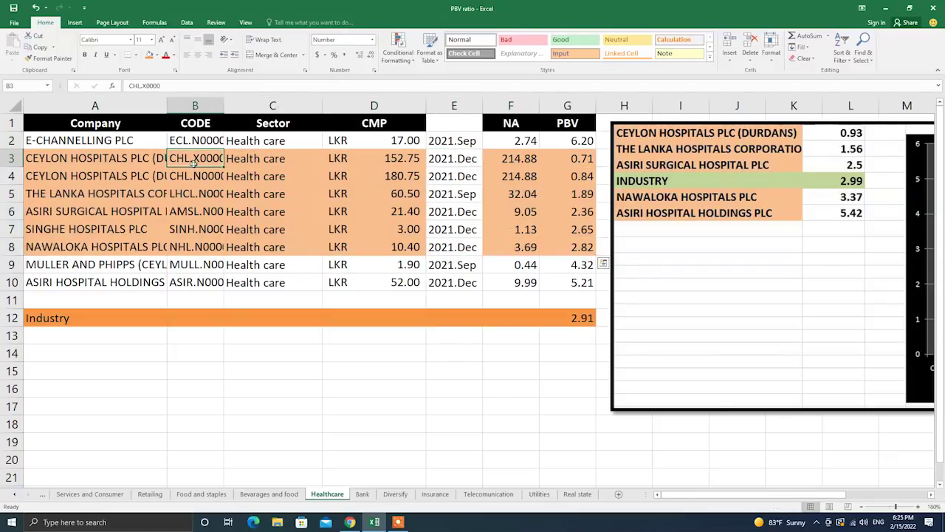
pyautogui.click(137, 175)
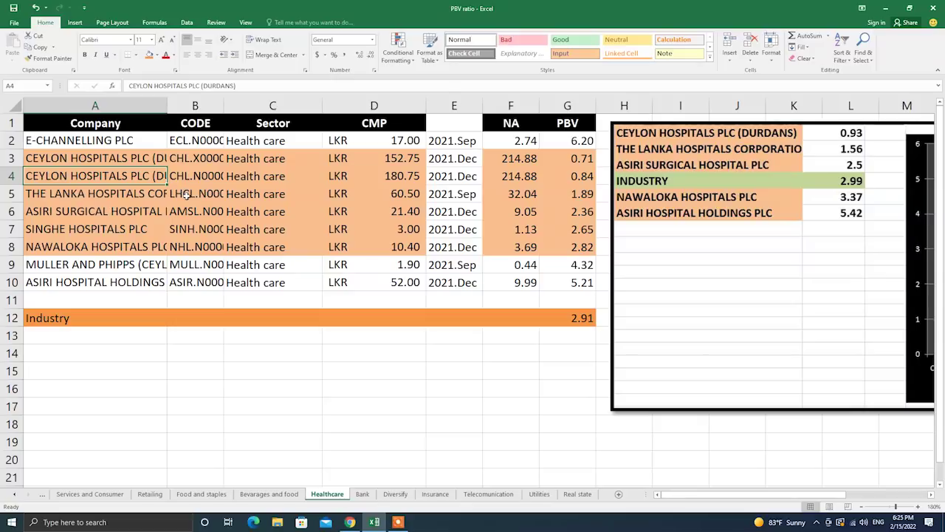
pyautogui.click(159, 197)
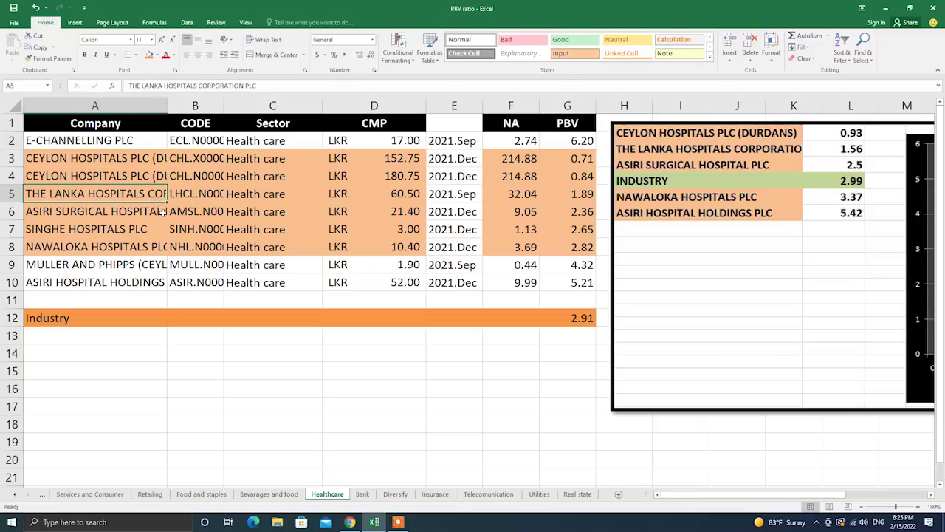
pyautogui.click(158, 212)
pyautogui.click(156, 235)
pyautogui.click(156, 247)
pyautogui.click(570, 315)
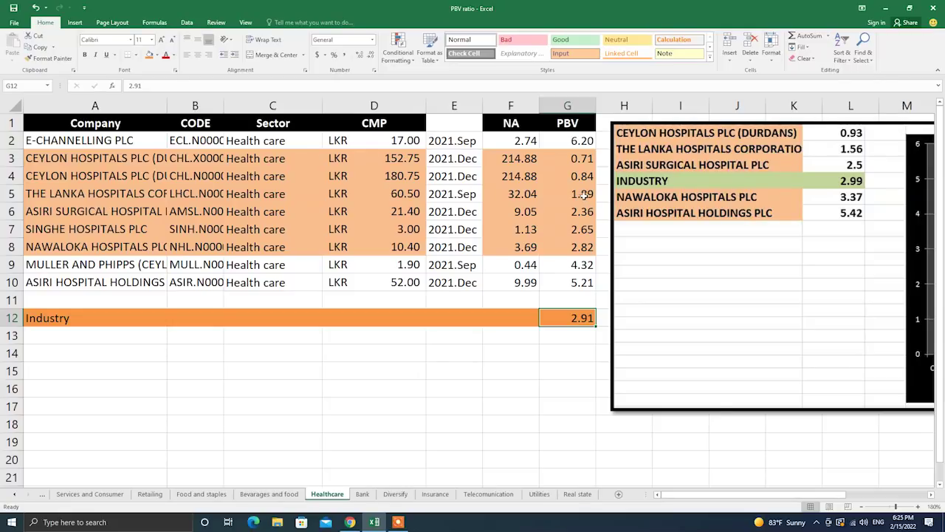
# Examine the unhighlighted Healthcare companies in rows 9, 10 and 2, along with the sector's PBV comparison table and bar chart.
pyautogui.moveTo(583, 161); pyautogui.dragTo(111, 265)
pyautogui.click(126, 266)
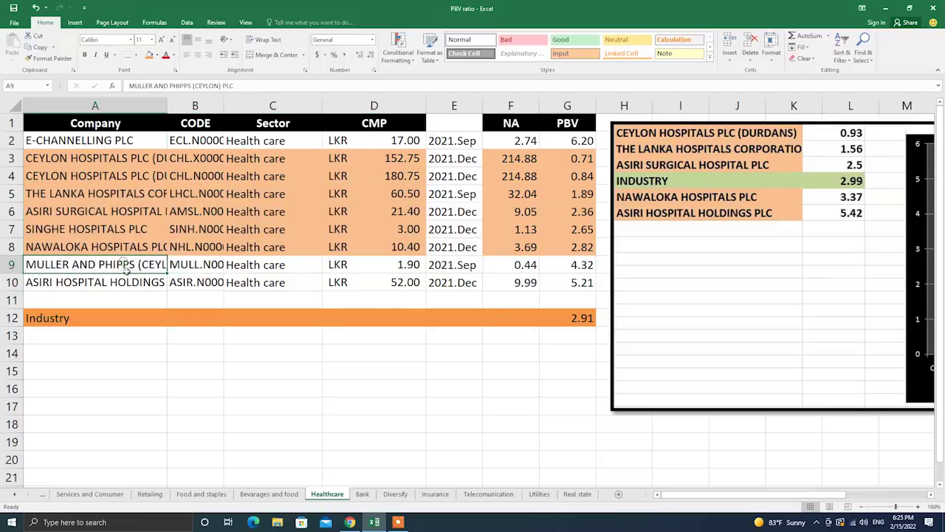
pyautogui.click(161, 286)
pyautogui.click(122, 137)
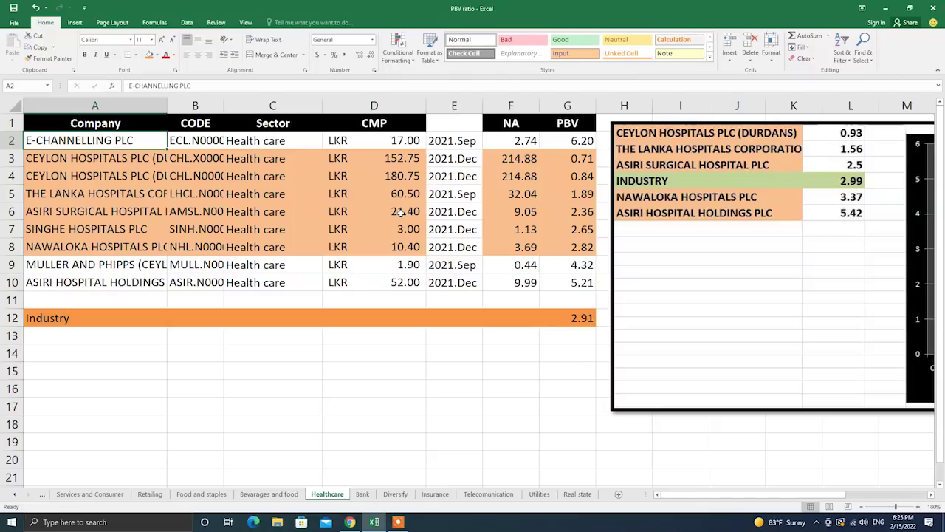
pyautogui.moveTo(666, 496); pyautogui.dragTo(725, 492)
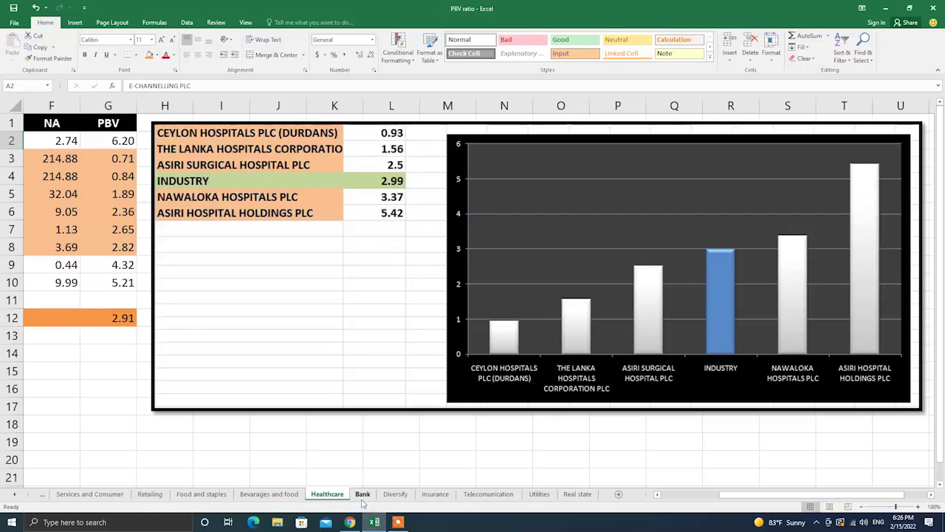
pyautogui.moveTo(812, 493); pyautogui.dragTo(746, 493)
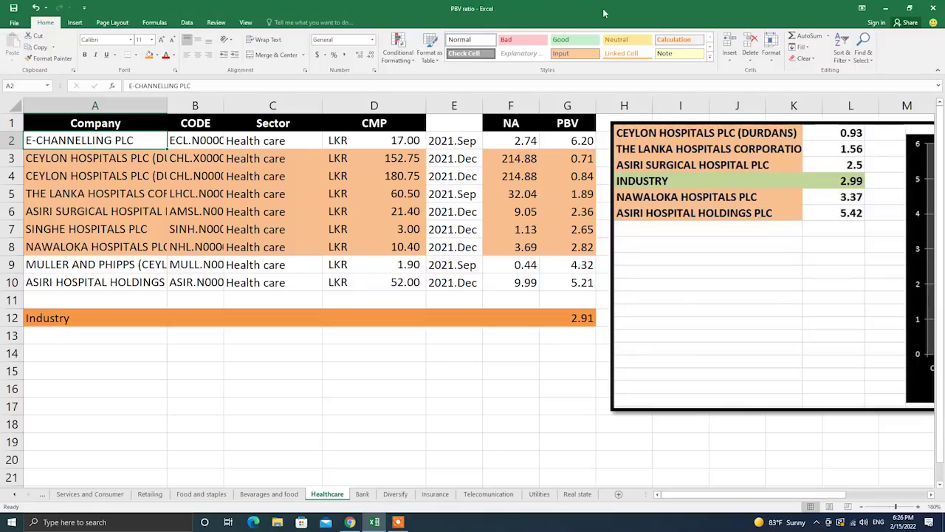
# On the Bank sheet, fill the Industry row, cells A19 to E19, with orange.
pyautogui.click(363, 493)
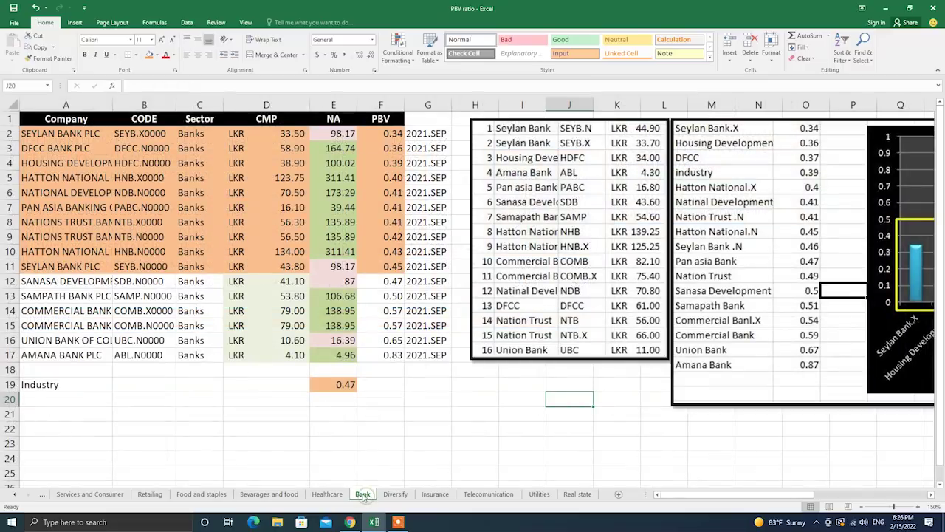
pyautogui.click(919, 507)
pyautogui.click(920, 507)
pyautogui.moveTo(731, 500); pyautogui.dragTo(730, 500)
pyautogui.moveTo(422, 444); pyautogui.dragTo(59, 442)
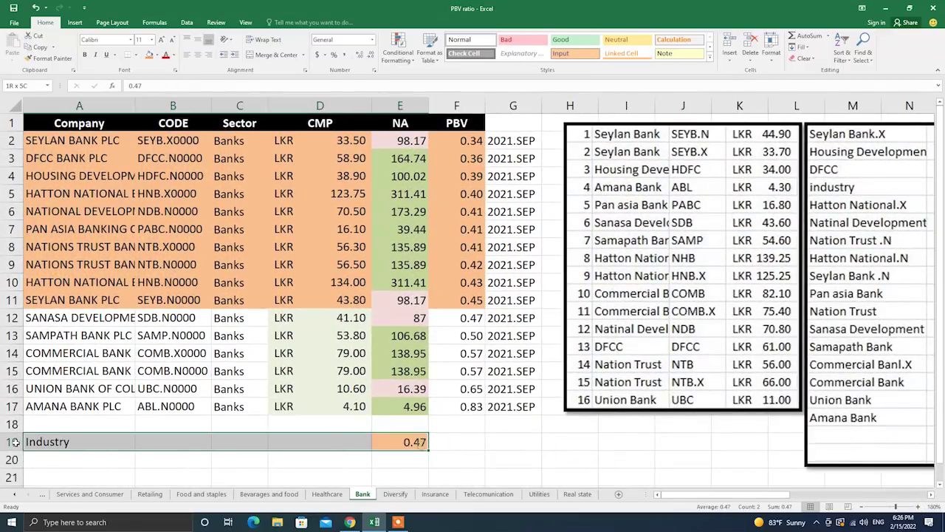
pyautogui.click(149, 55)
pyautogui.click(459, 424)
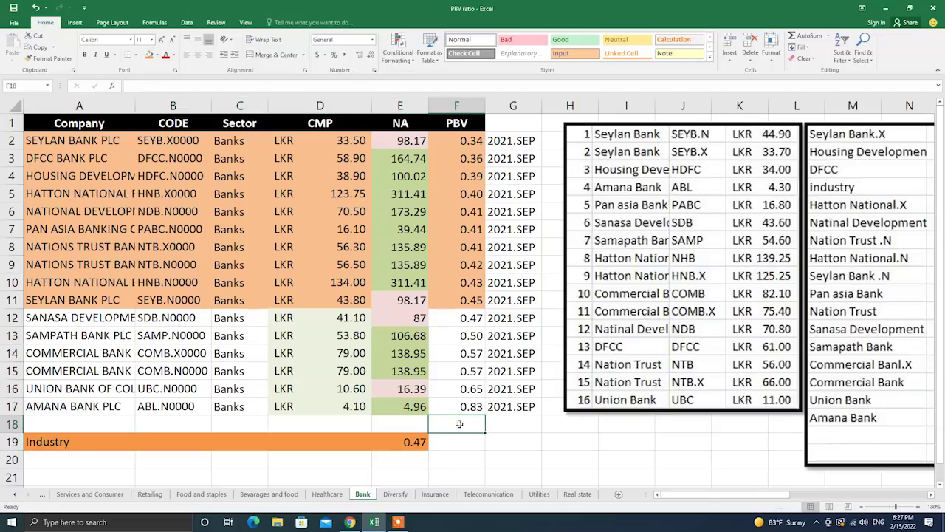
# Compare the PBV values of the highlighted banks in rows 2 to 11 with the Industry value in E19.
pyautogui.click(409, 446)
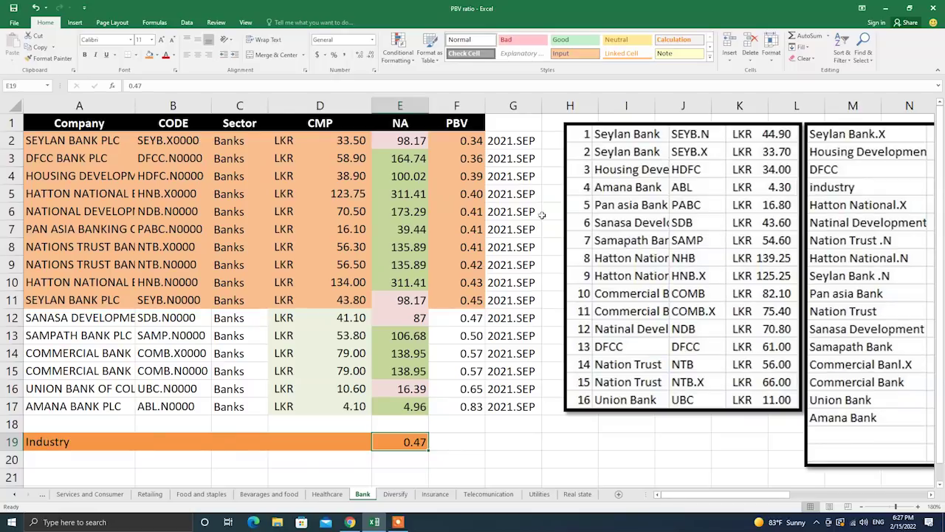
pyautogui.click(477, 142)
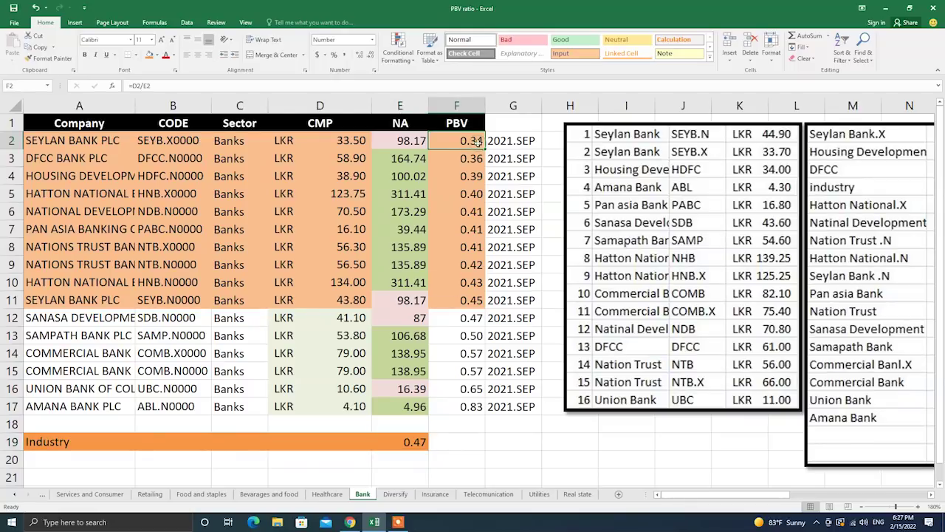
pyautogui.click(473, 158)
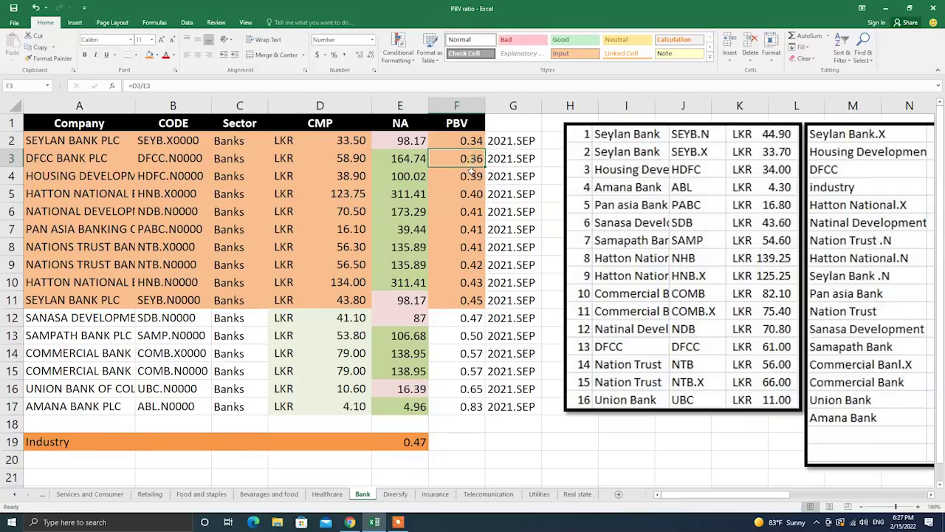
pyautogui.click(468, 178)
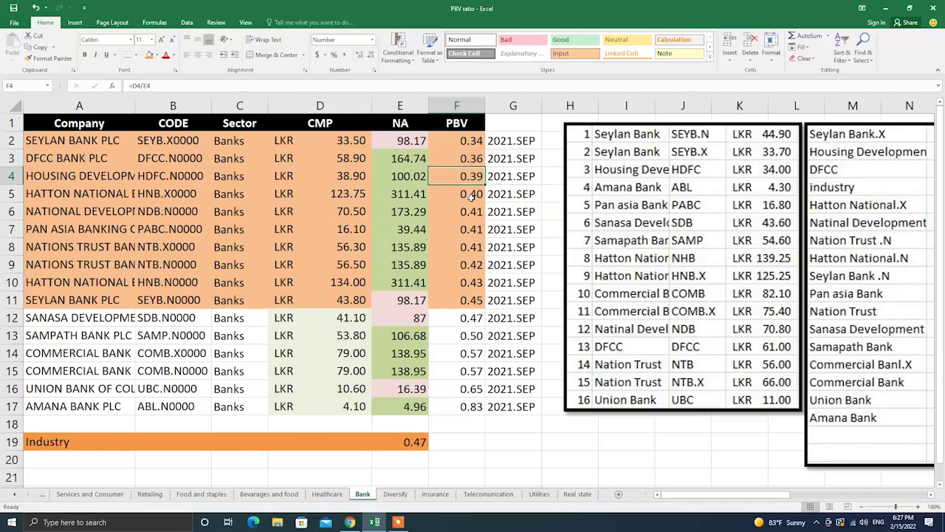
pyautogui.click(470, 196)
pyautogui.click(472, 216)
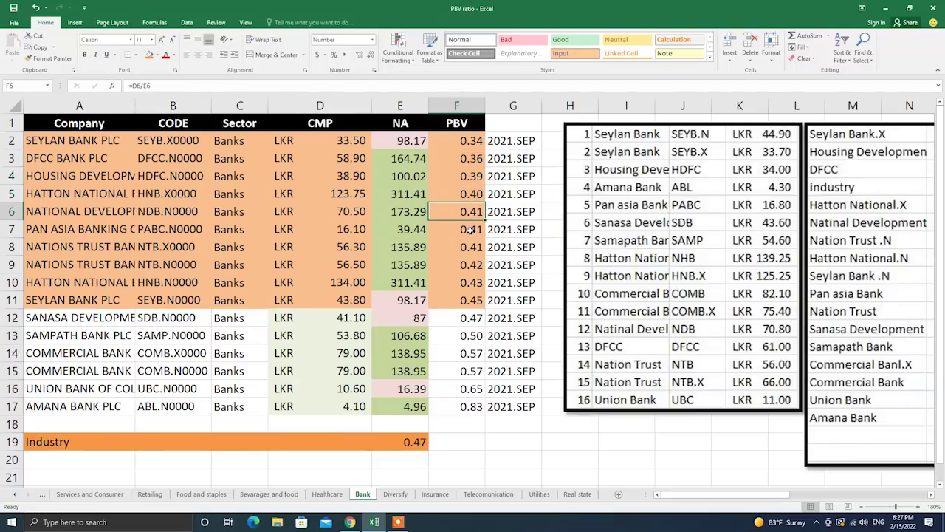
pyautogui.click(472, 231)
pyautogui.click(471, 248)
pyautogui.click(472, 264)
pyautogui.click(474, 284)
pyautogui.moveTo(478, 140); pyautogui.dragTo(116, 299)
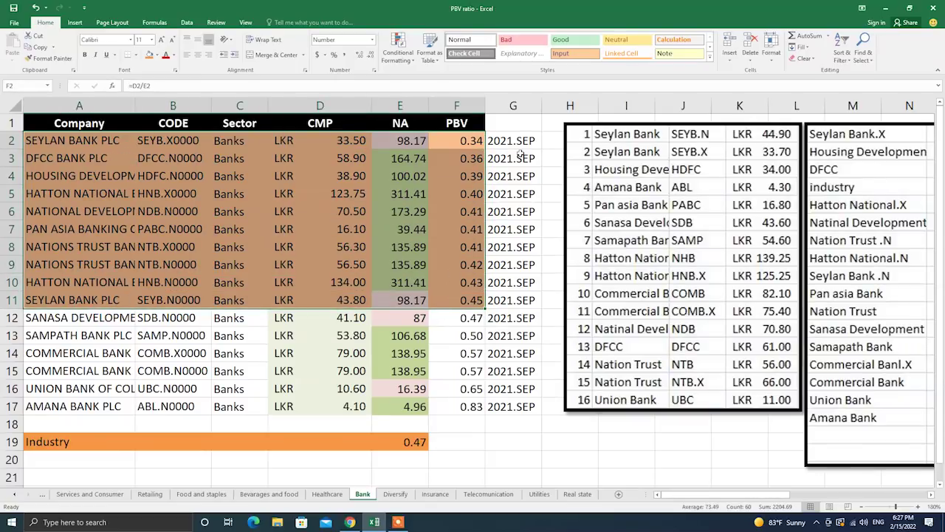
# Check the reporting periods of all banks in G2 to G17 and look over their PBV values in column F.
pyautogui.moveTo(519, 142); pyautogui.dragTo(525, 408)
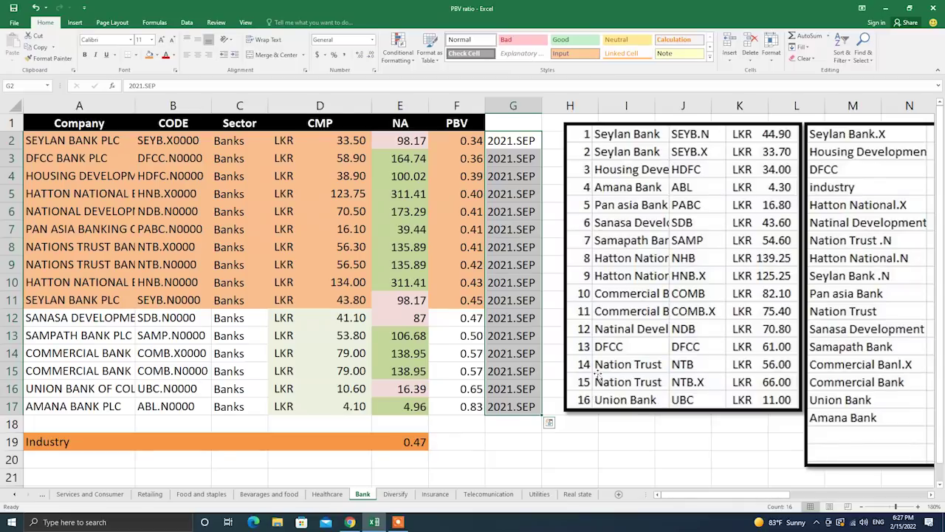
pyautogui.click(483, 433)
pyautogui.moveTo(466, 148); pyautogui.dragTo(482, 272)
pyautogui.click(488, 318)
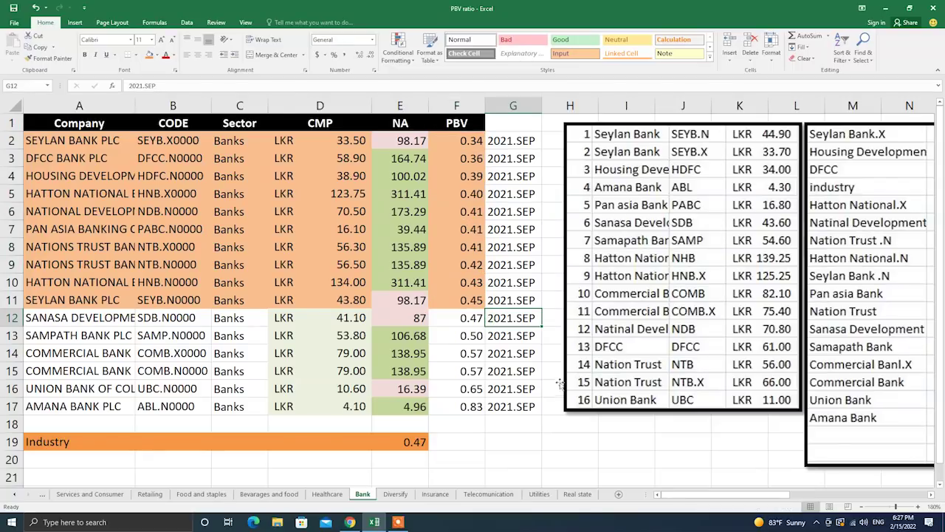
# Examine the earlier bank price list, PBV table and bar chart against the current Industry value in E19.
pyautogui.moveTo(679, 497); pyautogui.dragTo(695, 499)
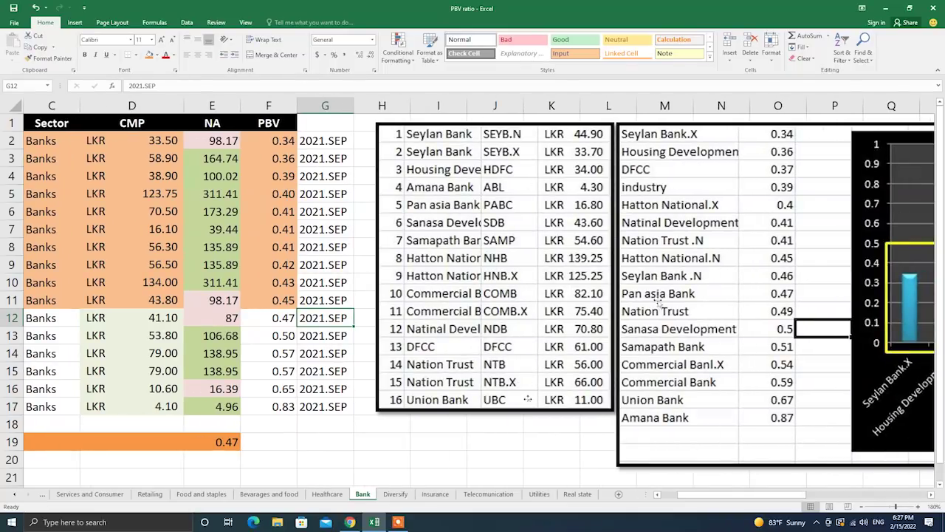
pyautogui.moveTo(732, 496); pyautogui.dragTo(715, 497)
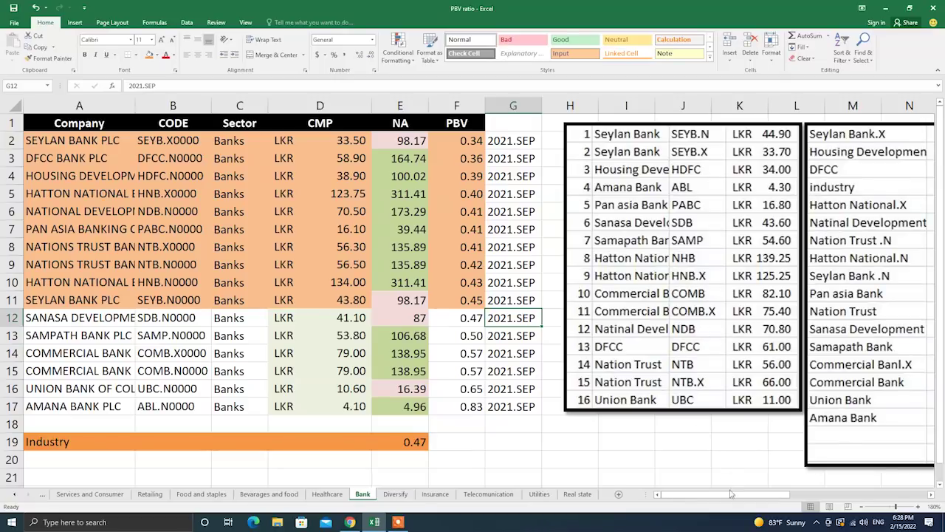
pyautogui.moveTo(731, 494); pyautogui.dragTo(805, 487)
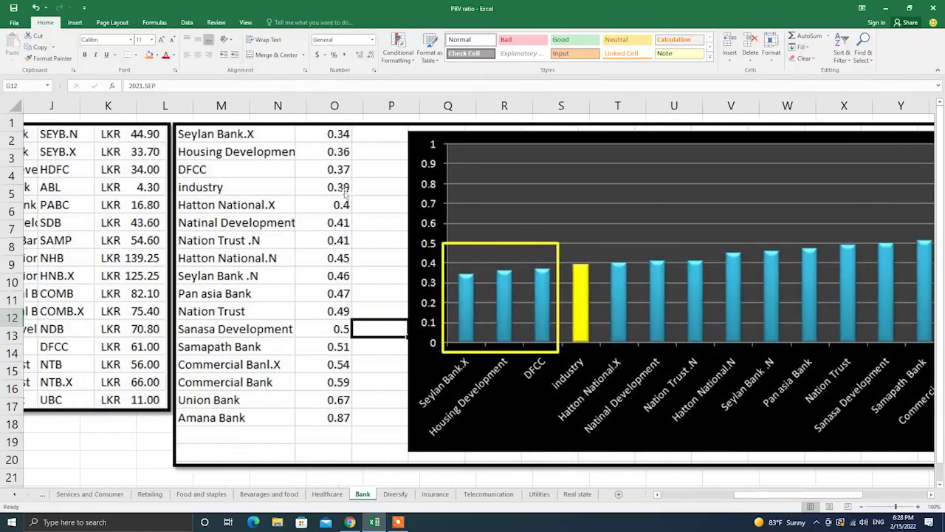
pyautogui.moveTo(761, 495); pyautogui.dragTo(686, 499)
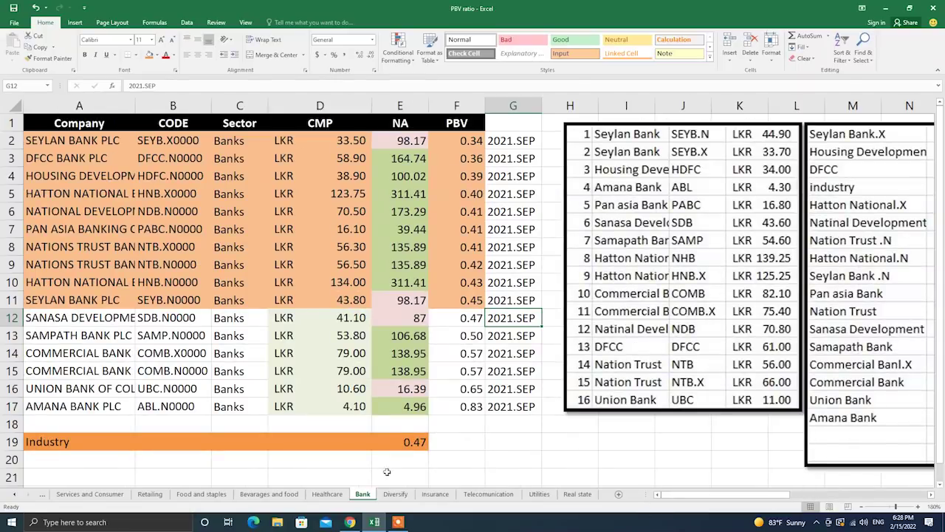
pyautogui.click(416, 446)
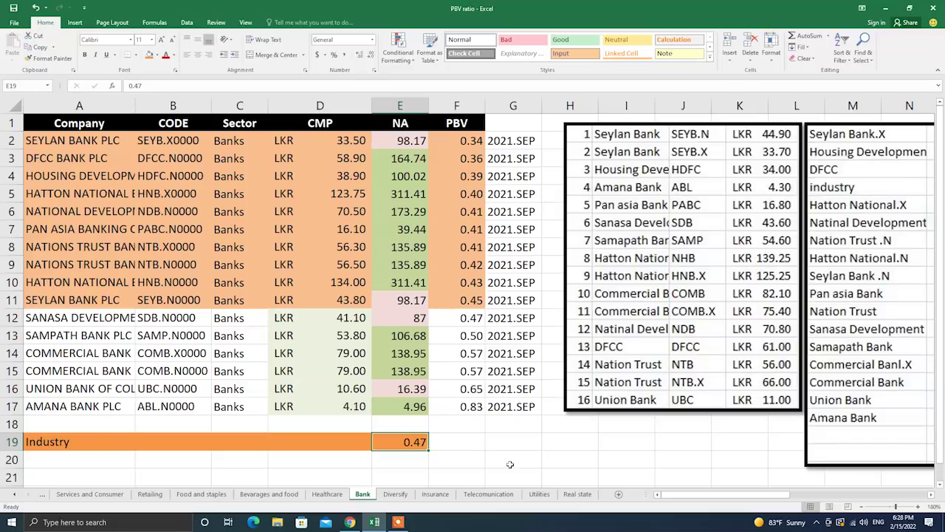
pyautogui.moveTo(735, 496)
pyautogui.mouseDown()
pyautogui.moveTo(747, 496)
pyautogui.moveTo(733, 495)
pyautogui.mouseUp()
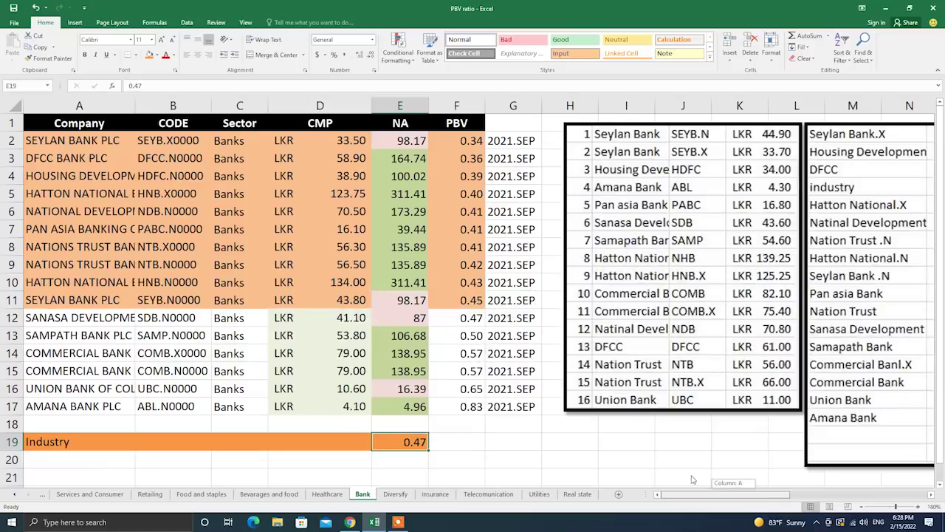
pyautogui.moveTo(757, 495); pyautogui.dragTo(822, 484)
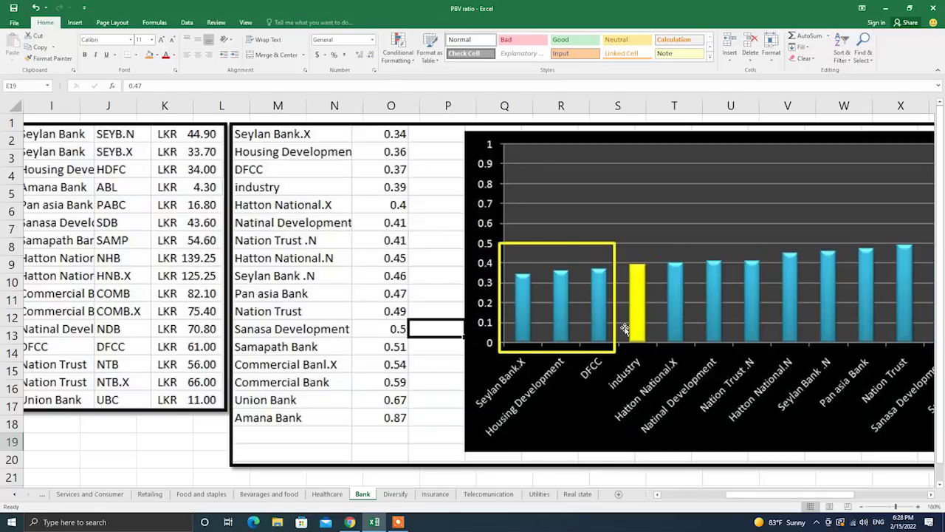
# Open the Diversify sheet and look up its Industry PBV in cell H53.
pyautogui.click(394, 494)
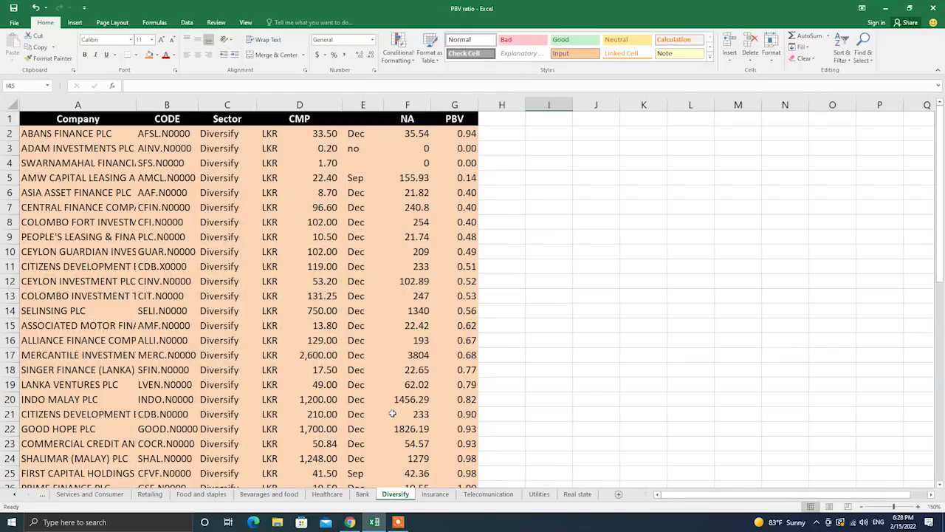
pyautogui.scroll(-14, 401, 405)
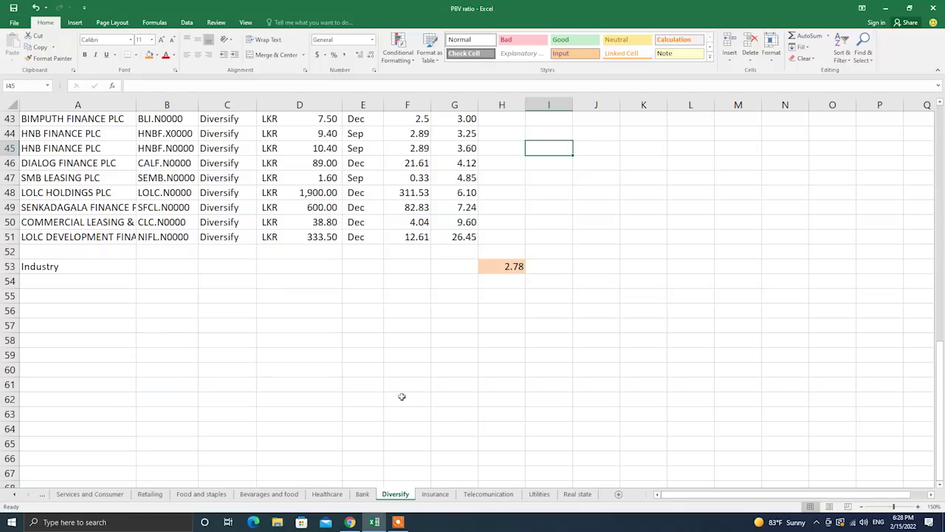
pyautogui.click(520, 266)
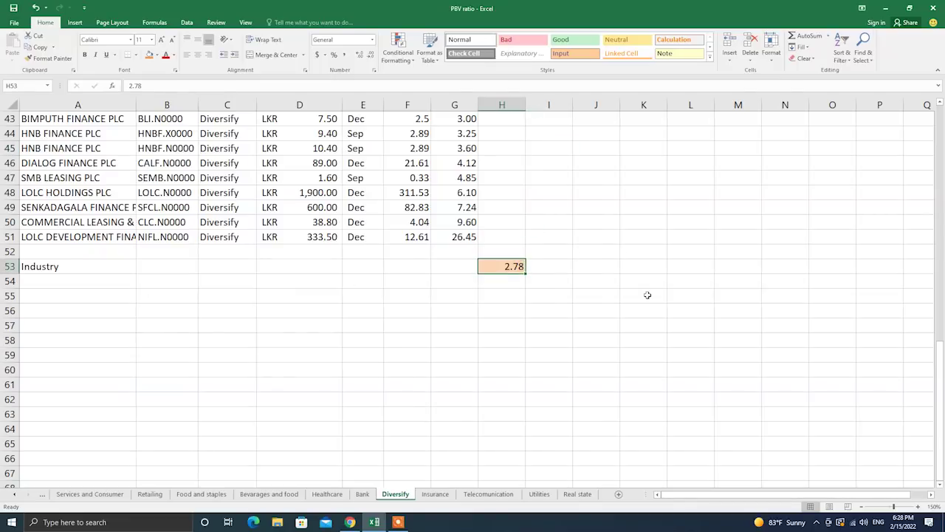
pyautogui.scroll(14, 647, 295)
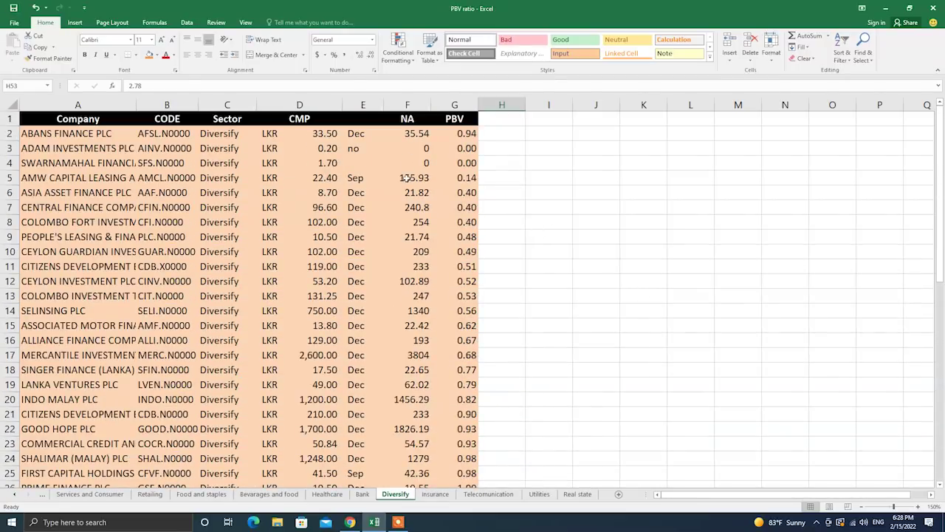
# Fill the Adam Investments and Swarnamahal Financial rows, cells A3 to G4, with yellow.
pyautogui.moveTo(431, 151); pyautogui.dragTo(73, 159)
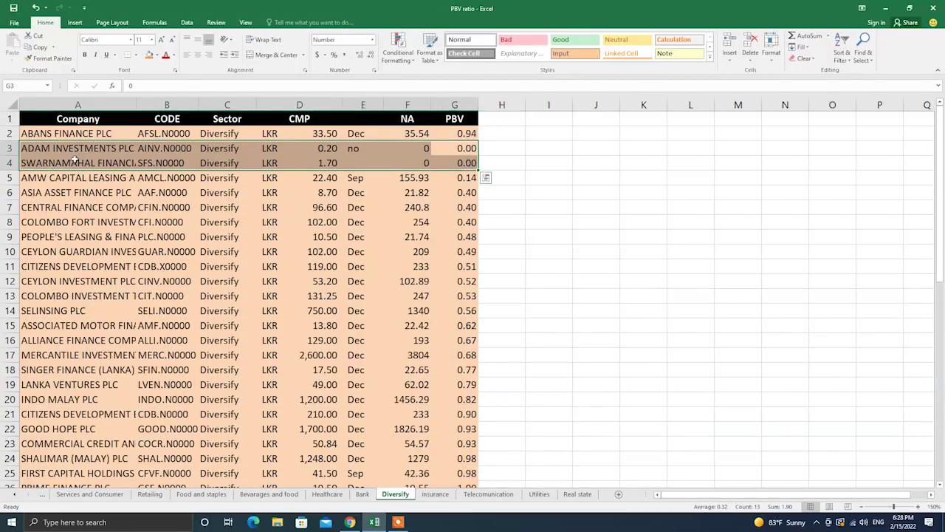
pyautogui.click(156, 55)
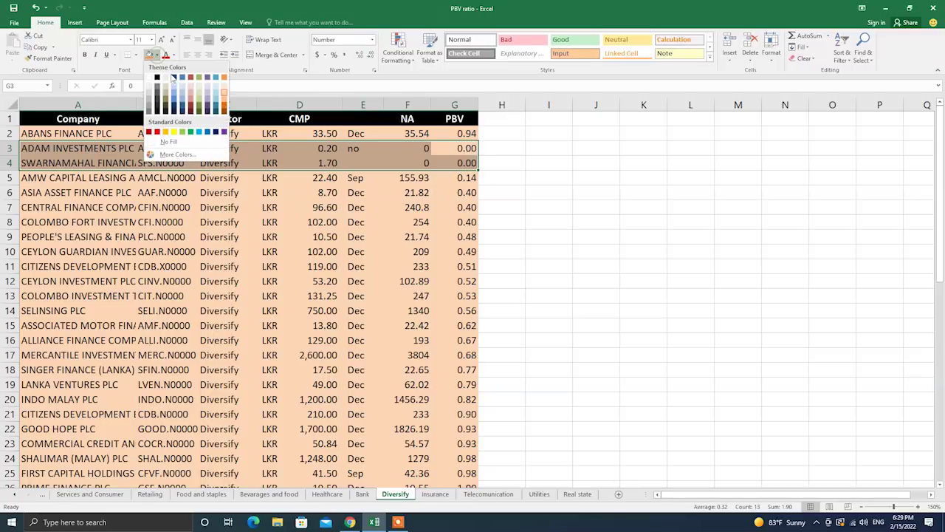
pyautogui.click(174, 133)
pyautogui.click(495, 175)
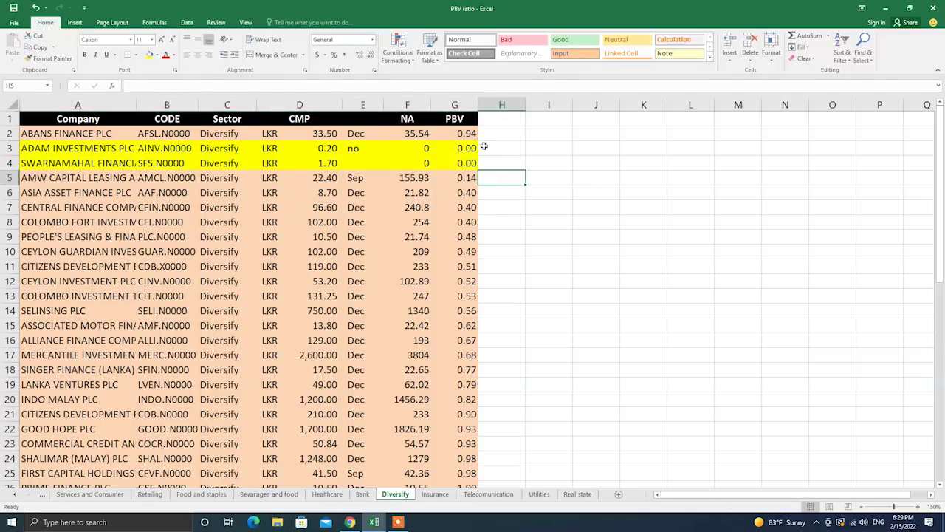
# Check the Adam Investments period in E3 and look over the Diversify companies' PBV values from row 5 downward in column G.
pyautogui.click(372, 149)
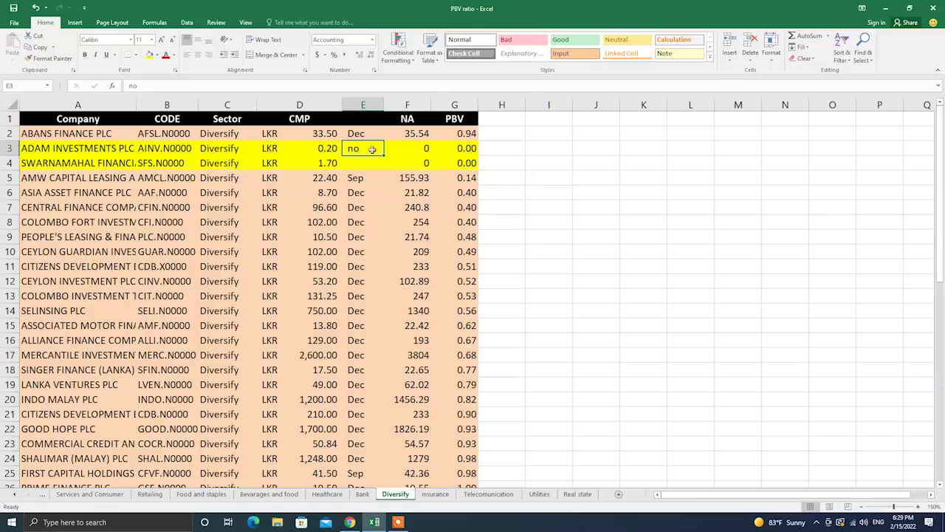
pyautogui.moveTo(466, 179); pyautogui.dragTo(115, 265)
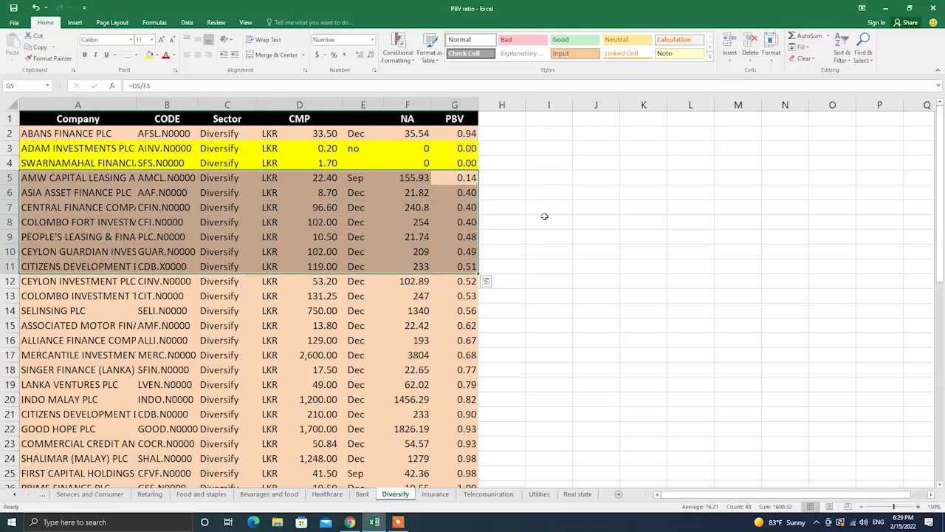
pyautogui.click(544, 215)
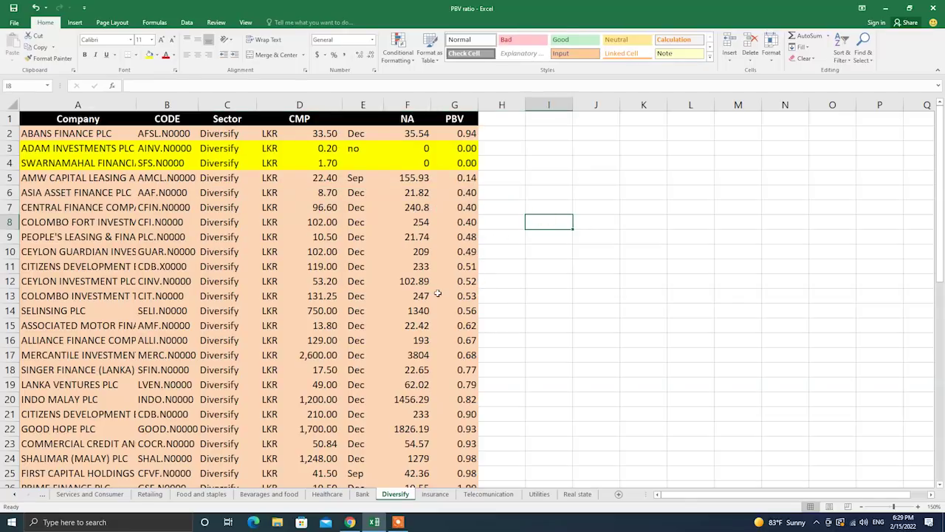
pyautogui.scroll(-1, 438, 288)
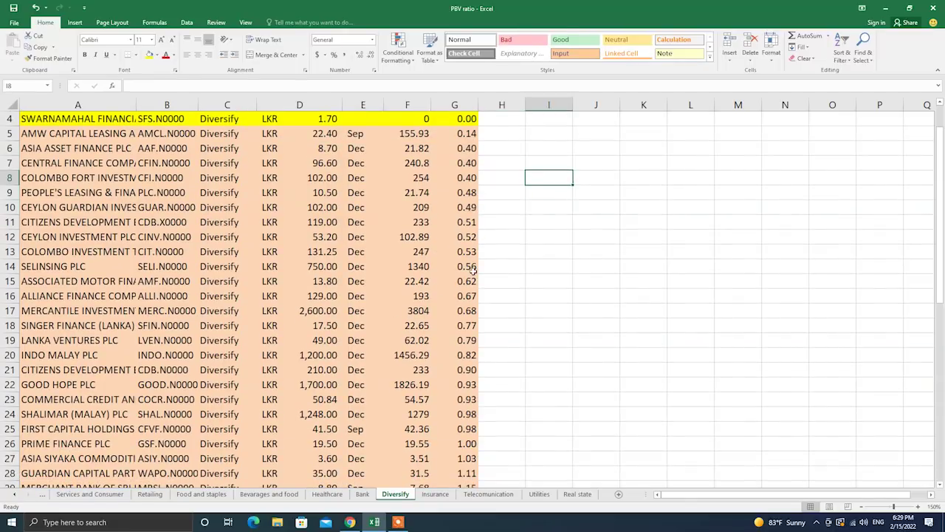
pyautogui.scroll(-6, 473, 271)
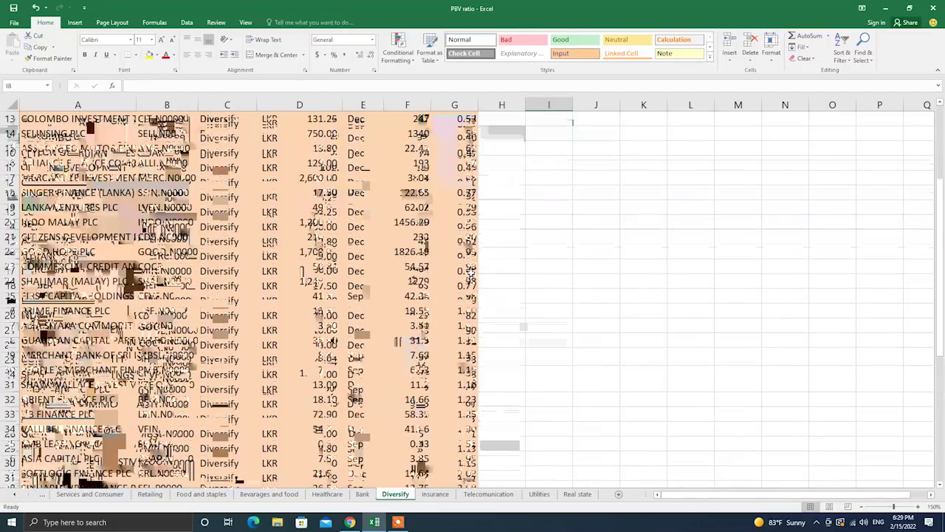
pyautogui.scroll(-1, 470, 272)
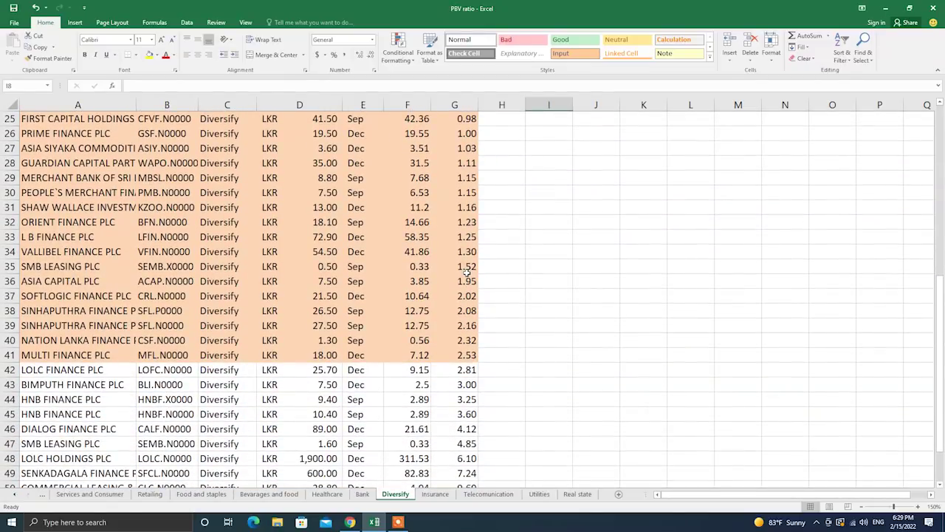
pyautogui.scroll(-2, 467, 272)
pyautogui.scroll(9, 469, 277)
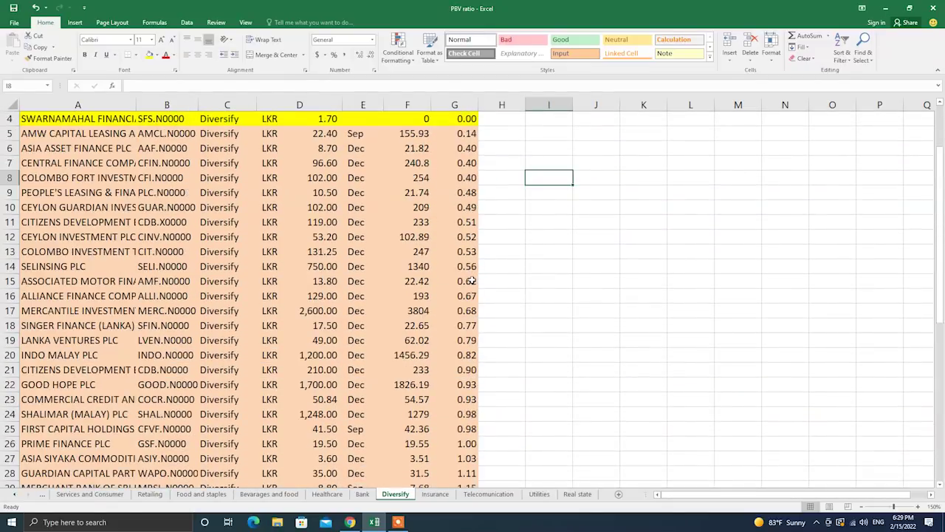
# Review the reporting periods of the orange-highlighted Diversify companies in column E, including First Capital Holdings in E25.
pyautogui.scroll(1, 470, 280)
pyautogui.moveTo(361, 133); pyautogui.dragTo(358, 457)
pyautogui.scroll(-1, 458, 395)
pyautogui.scroll(-3, 457, 394)
pyautogui.click(362, 343)
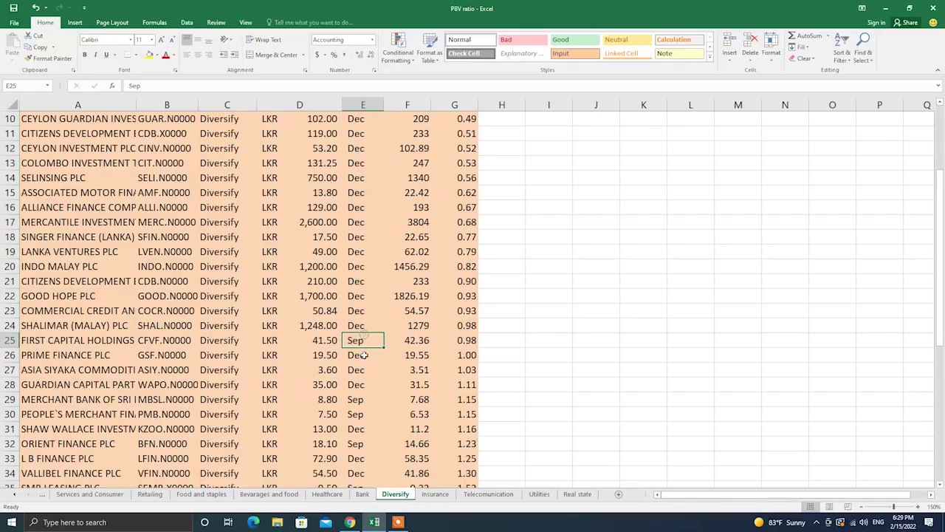
pyautogui.click(363, 355)
pyautogui.click(376, 313)
pyautogui.click(362, 342)
pyautogui.scroll(-7, 375, 370)
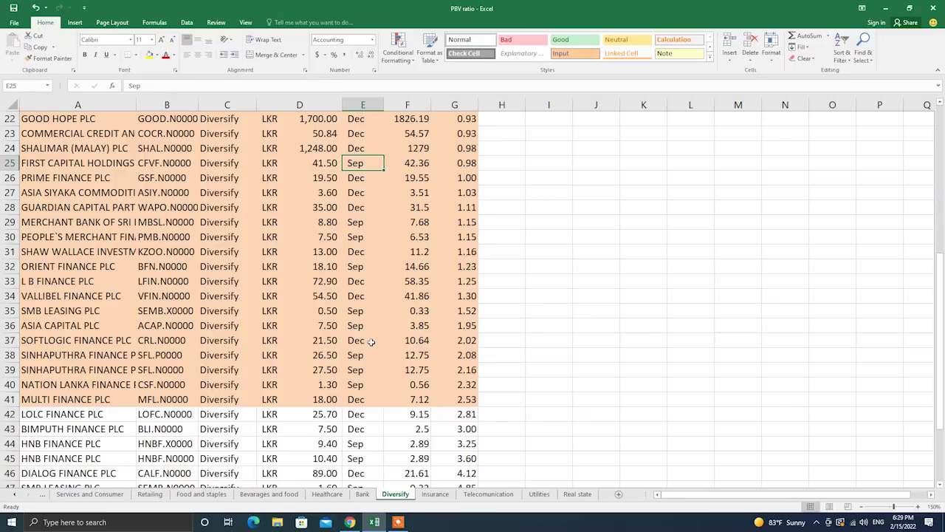
pyautogui.scroll(10, 379, 350)
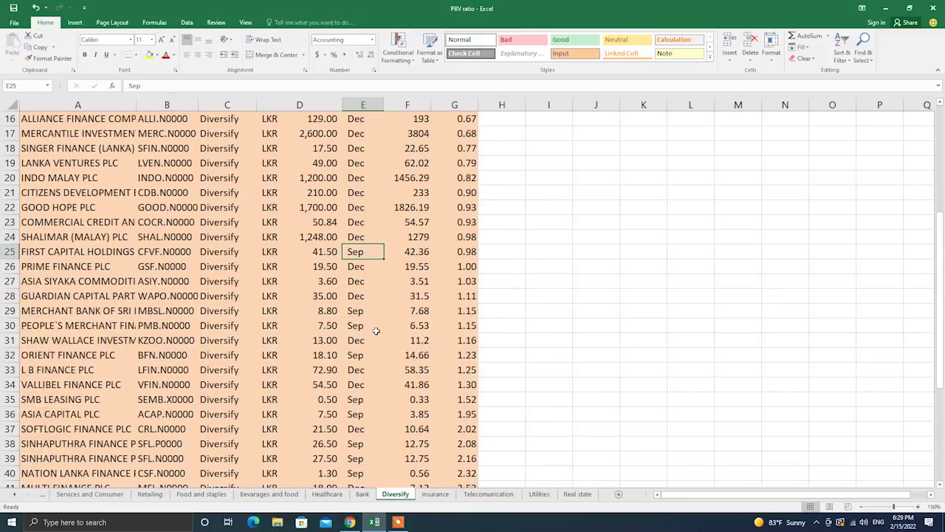
# Open the Insurance sheet, enlarge it to 210% and fill the INDUSTRY row, cells A14 to G14, with orange.
pyautogui.click(436, 494)
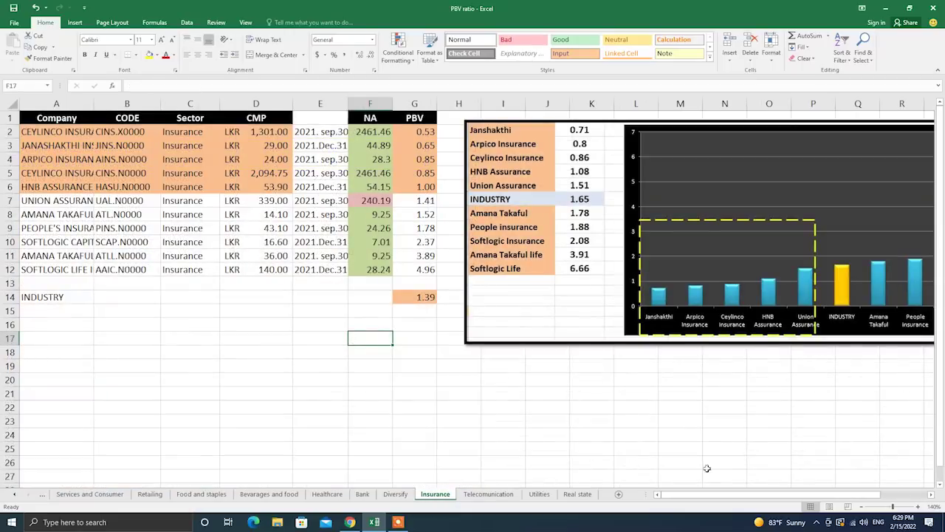
pyautogui.click(918, 507)
pyautogui.click(918, 507)
pyautogui.click(918, 506)
pyautogui.click(918, 507)
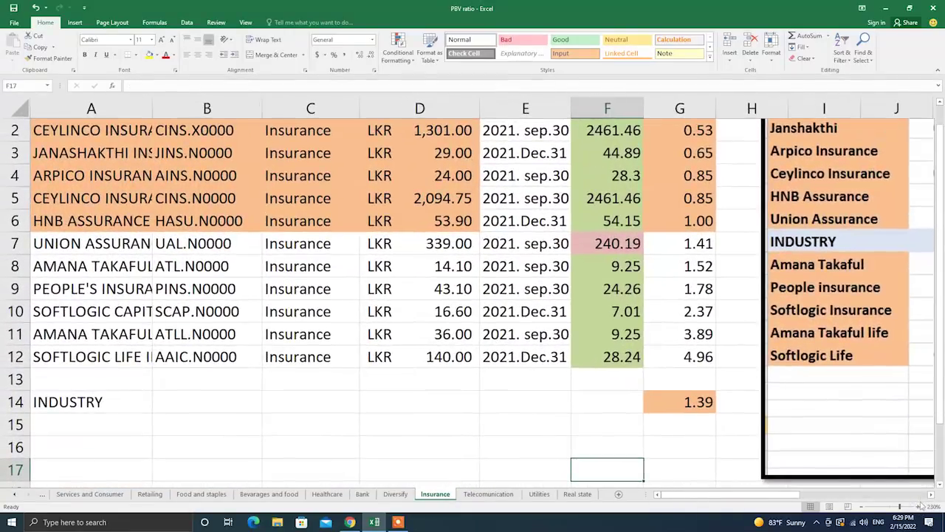
pyautogui.click(861, 507)
pyautogui.click(861, 506)
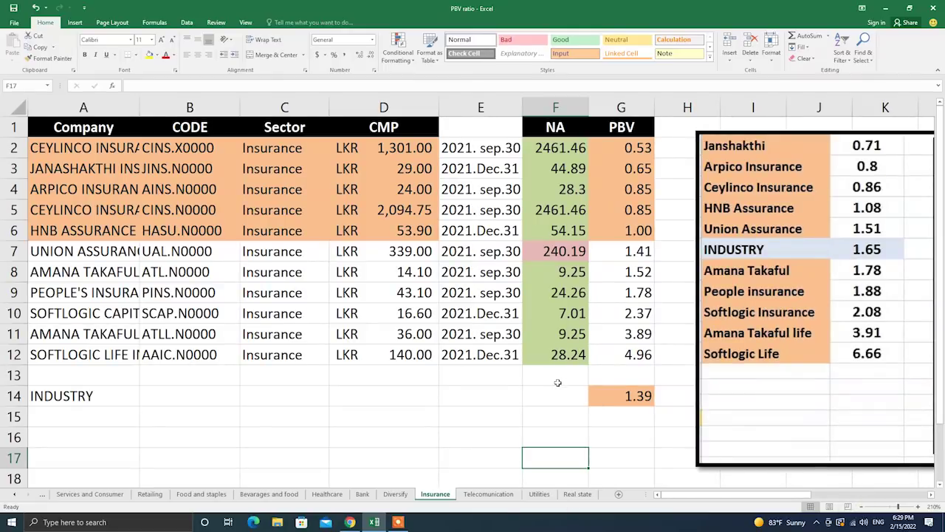
pyautogui.moveTo(617, 398); pyautogui.dragTo(107, 392)
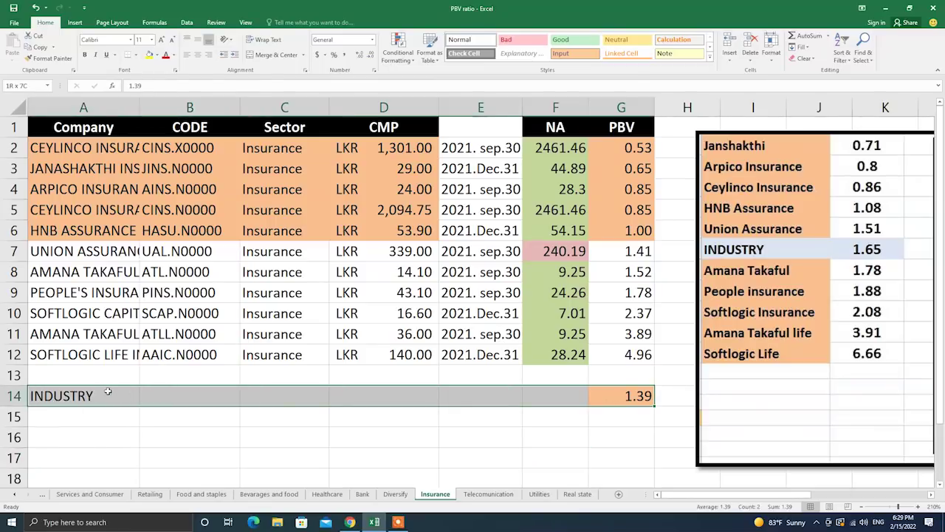
pyautogui.click(156, 55)
pyautogui.click(223, 94)
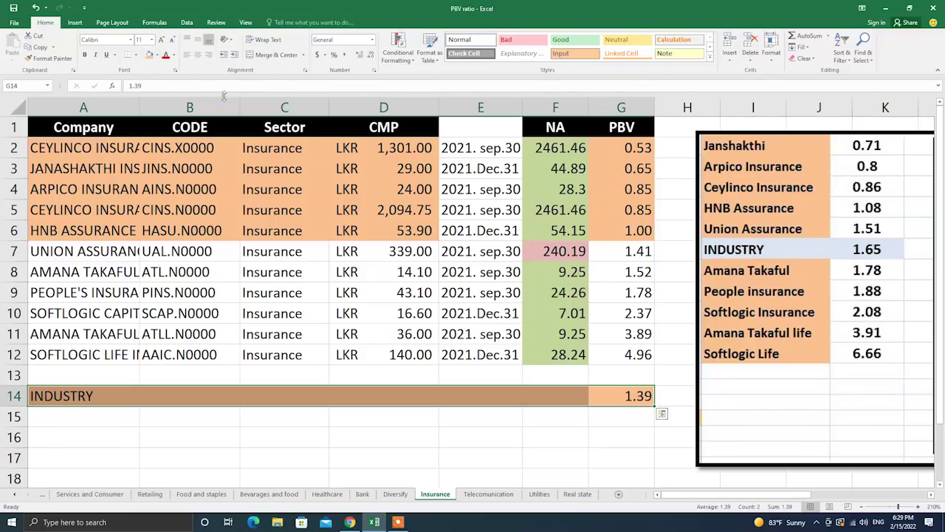
pyautogui.click(586, 408)
# Compare the insurers' PBV values in G2 to G6 with the INDUSTRY value in G14.
pyautogui.click(613, 399)
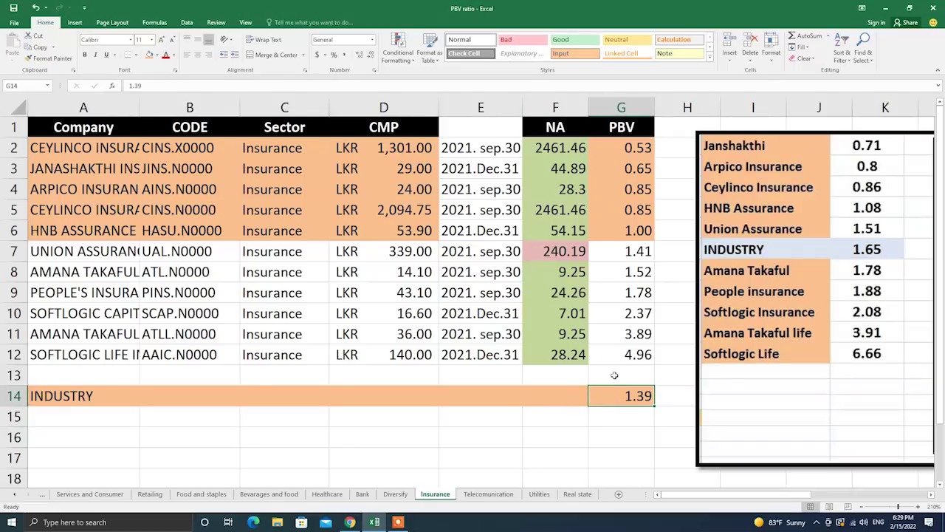
pyautogui.click(647, 148)
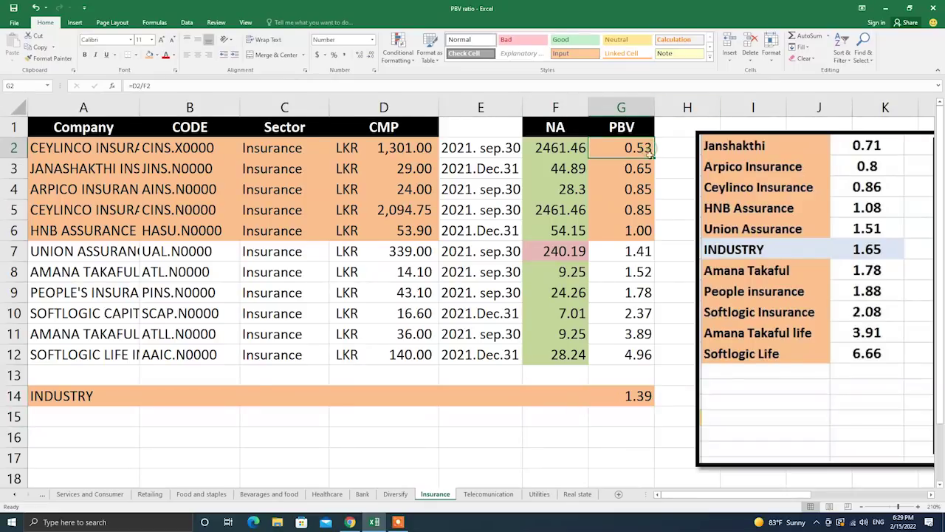
pyautogui.click(647, 185)
pyautogui.click(646, 207)
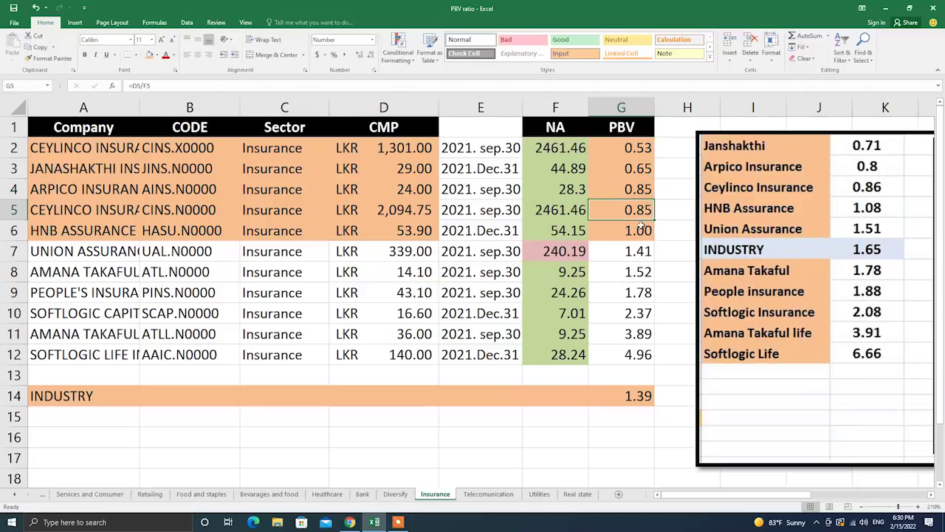
pyautogui.click(644, 229)
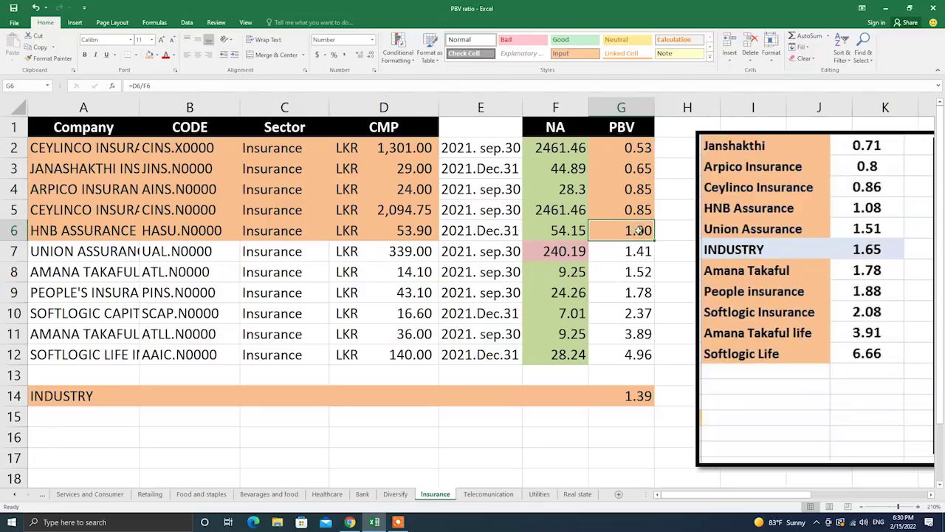
pyautogui.moveTo(641, 151); pyautogui.dragTo(61, 231)
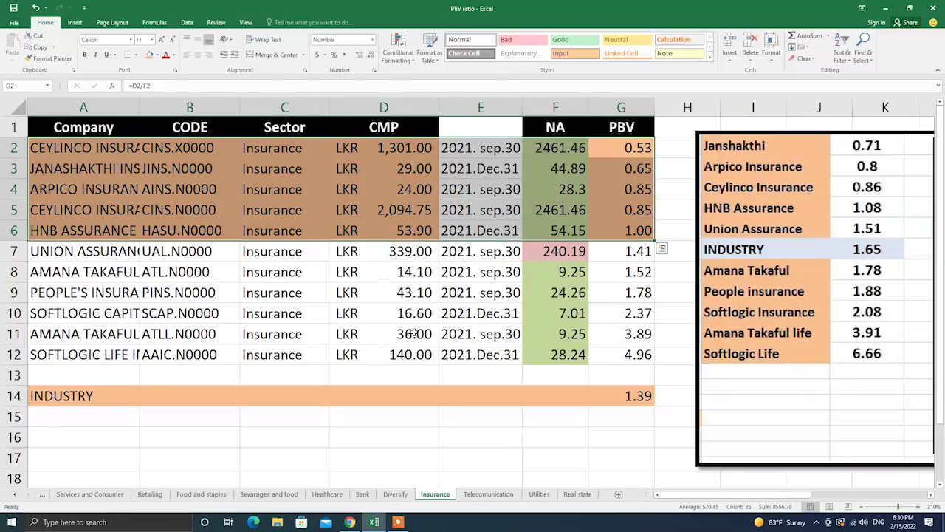
# Check the net assets, reporting dates and market prices of the five orange-highlighted insurers in rows 2 to 6.
pyautogui.moveTo(559, 148); pyautogui.dragTo(587, 228)
pyautogui.moveTo(468, 148); pyautogui.dragTo(480, 248)
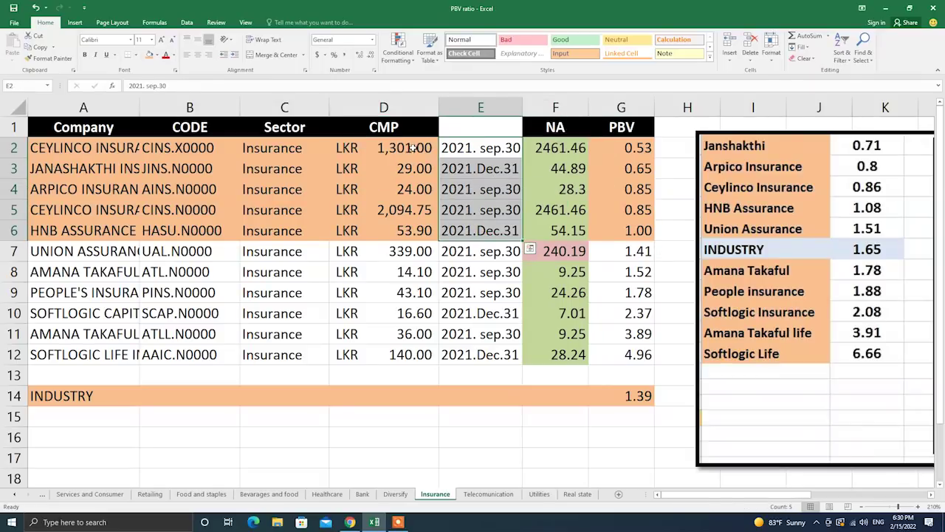
pyautogui.moveTo(413, 146); pyautogui.dragTo(427, 263)
pyautogui.click(415, 213)
# Examine the earlier insurance PBV table and bar chart against the current INDUSTRY value in G14.
pyautogui.moveTo(706, 500); pyautogui.dragTo(769, 484)
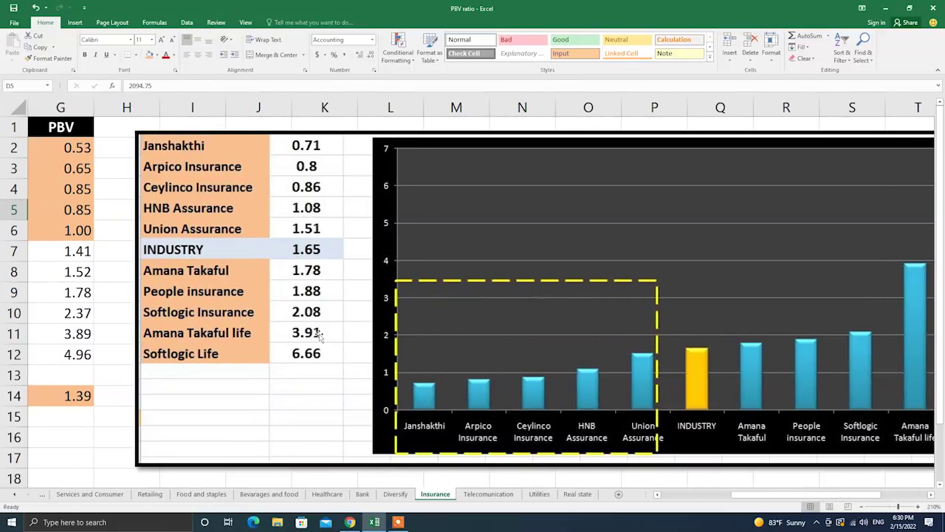
pyautogui.moveTo(875, 495); pyautogui.dragTo(751, 486)
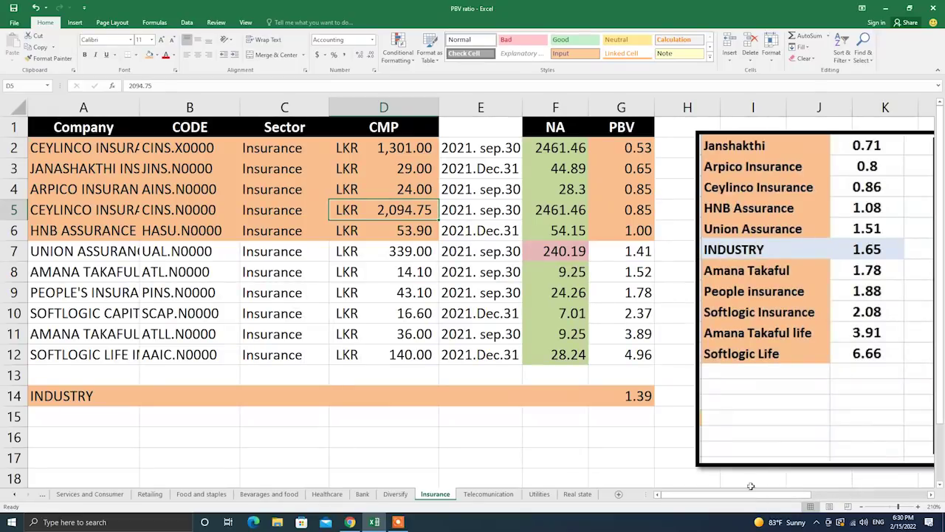
pyautogui.click(640, 396)
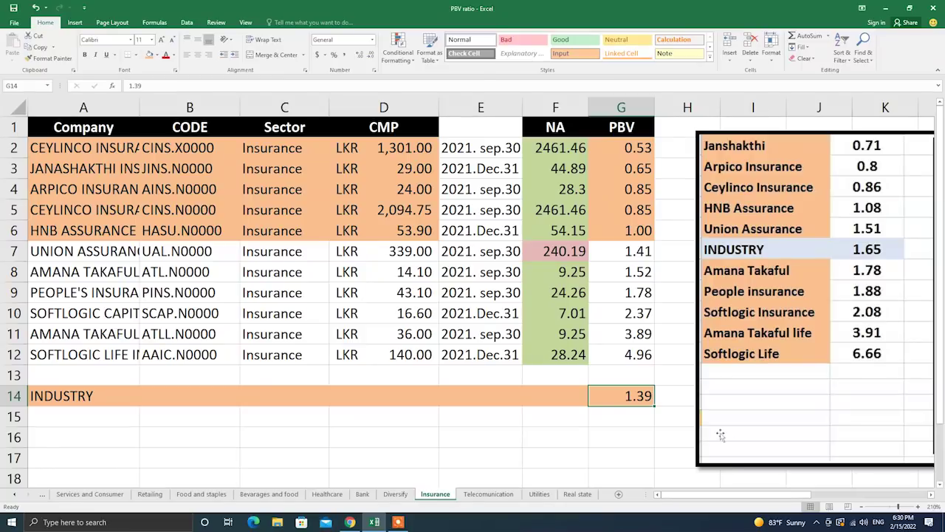
pyautogui.moveTo(738, 496)
pyautogui.mouseDown()
pyautogui.moveTo(757, 496)
pyautogui.moveTo(734, 495)
pyautogui.mouseUp()
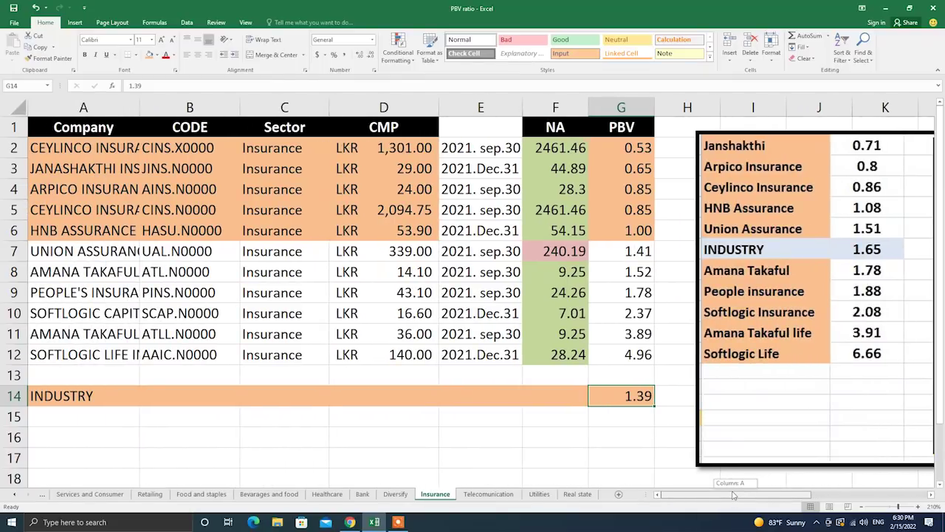
pyautogui.moveTo(737, 493); pyautogui.dragTo(793, 480)
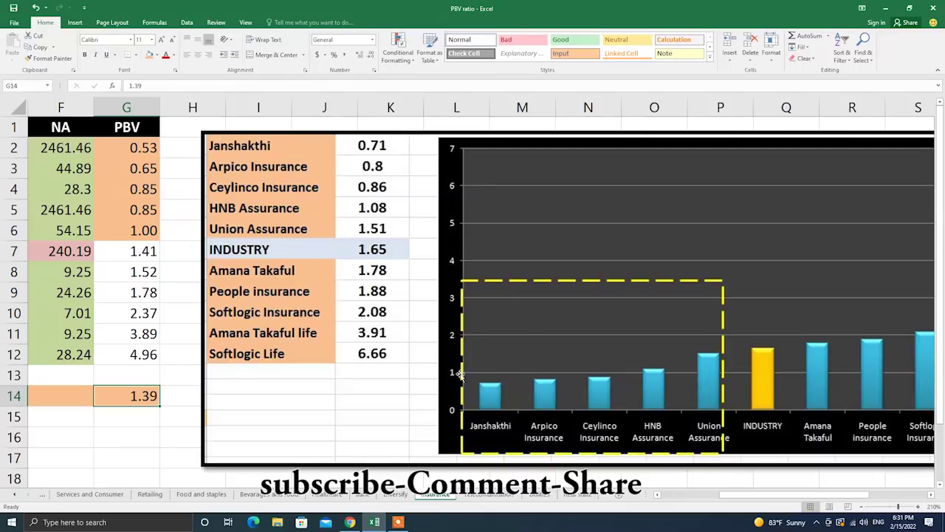
pyautogui.moveTo(743, 493); pyautogui.dragTo(624, 501)
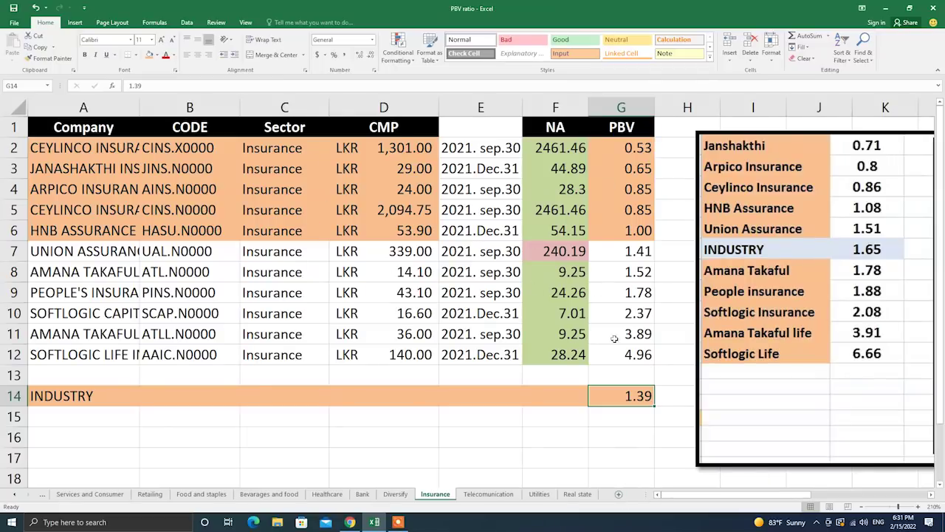
pyautogui.moveTo(777, 496); pyautogui.dragTo(775, 498)
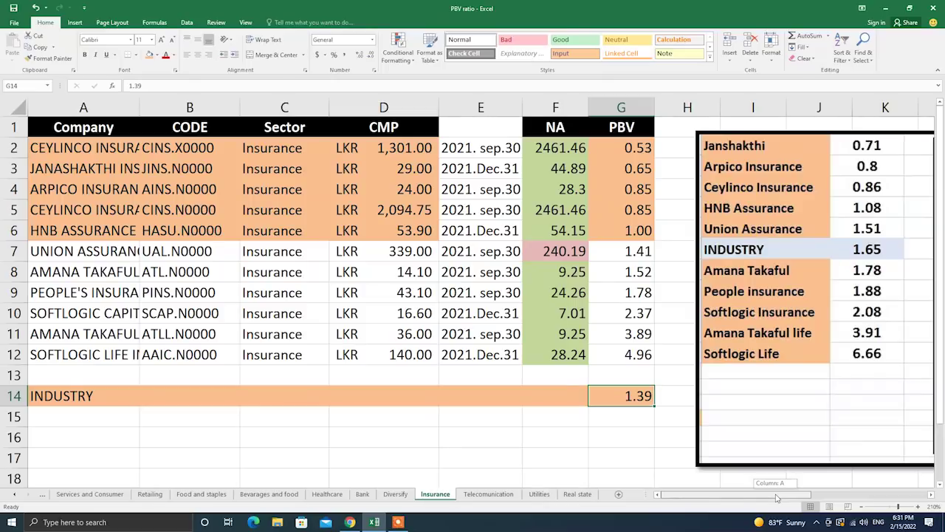
pyautogui.moveTo(775, 498); pyautogui.dragTo(775, 498)
# Recheck the PBV values of the Ceylinco, Janashakthi, HNB Assurance and Arpico insurance rows in column G.
pyautogui.click(624, 168)
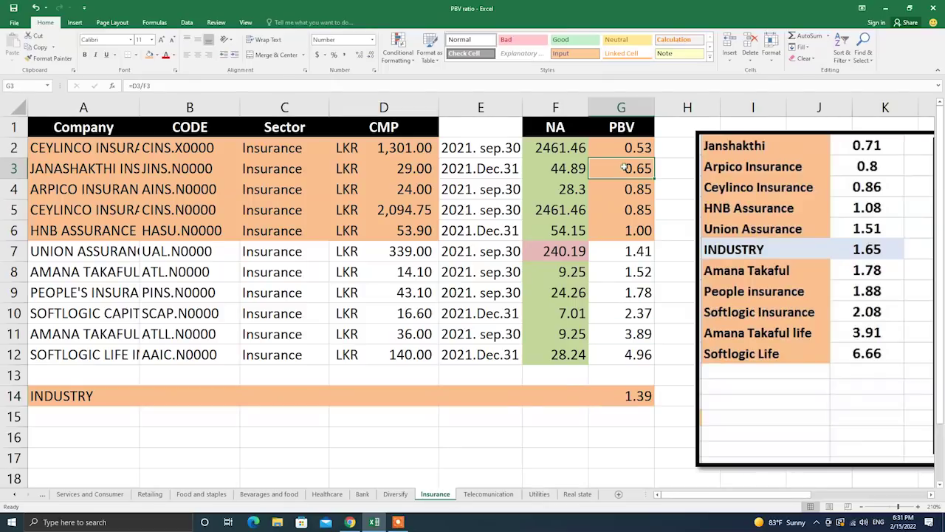
pyautogui.click(633, 148)
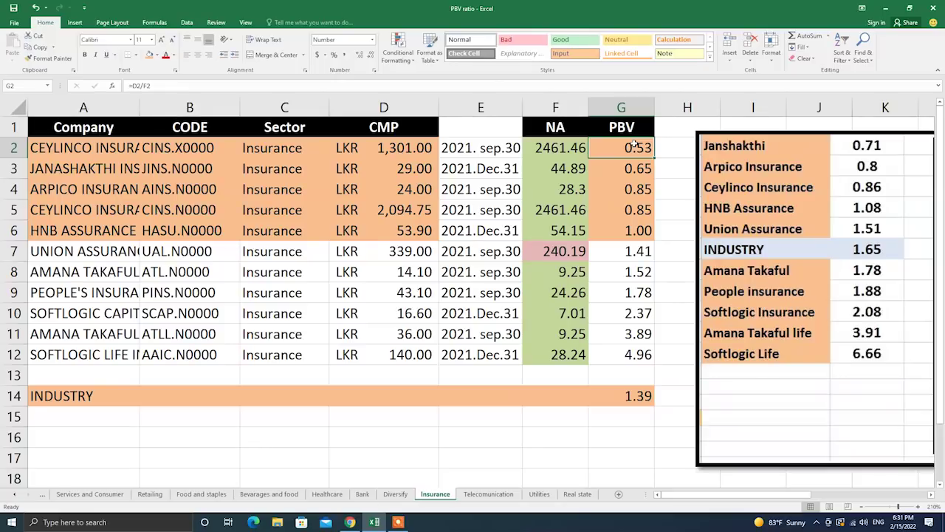
pyautogui.click(629, 227)
pyautogui.click(627, 189)
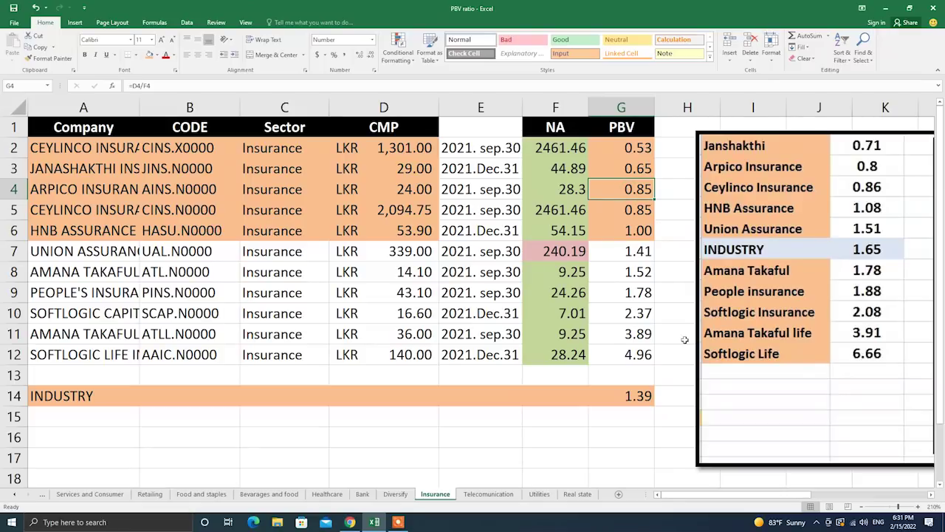
pyautogui.click(644, 432)
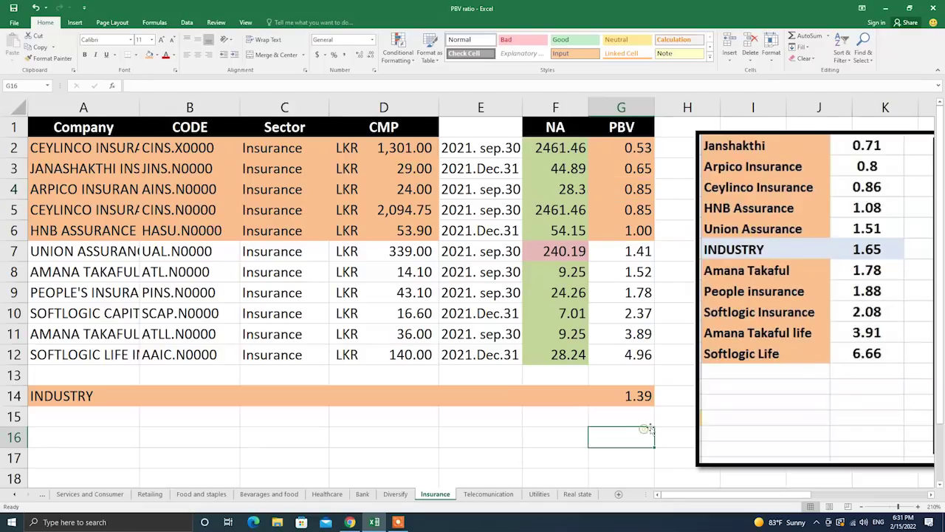
# Open the Telecomunication sheet and fill the Industry row, cells A5 to F5, with orange.
pyautogui.click(489, 494)
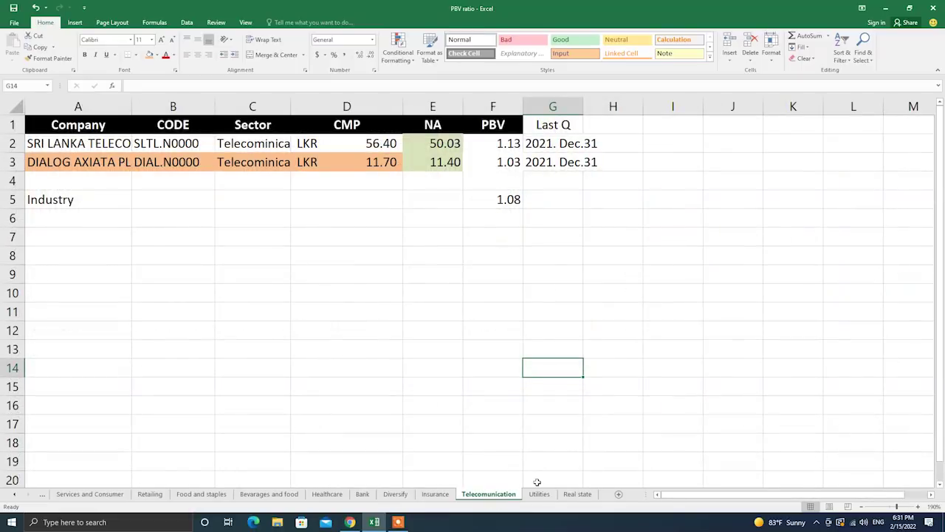
pyautogui.click(503, 198)
pyautogui.moveTo(505, 194); pyautogui.dragTo(59, 196)
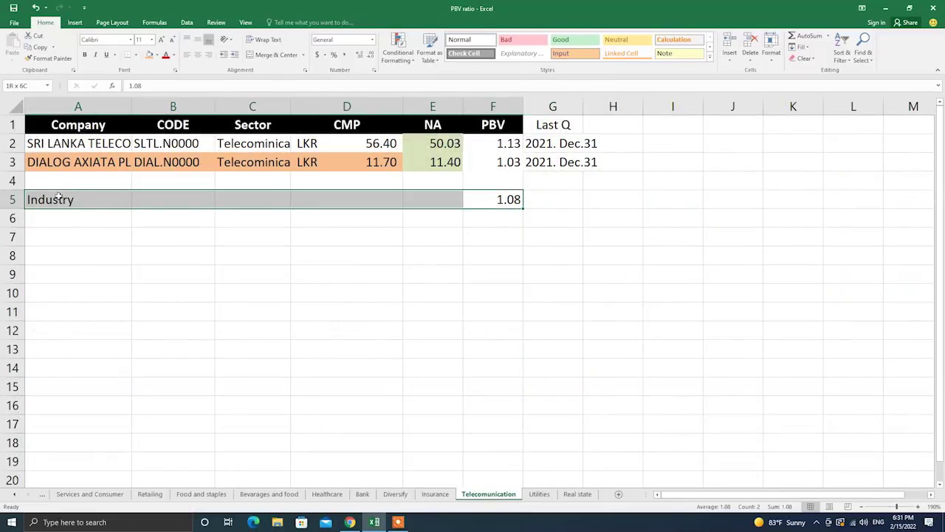
pyautogui.click(150, 55)
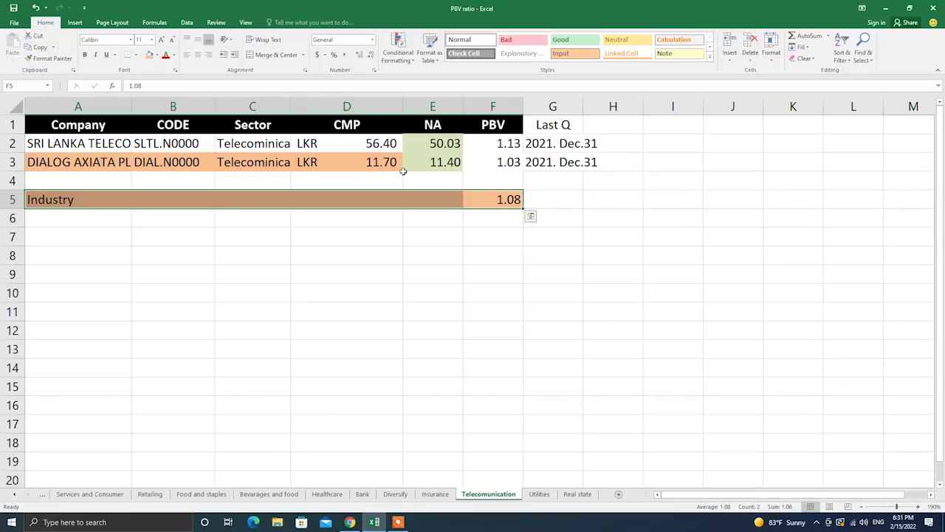
# Check Dialog Axiata's PBV formula in F3 and its last reporting date in row 3.
pyautogui.click(507, 162)
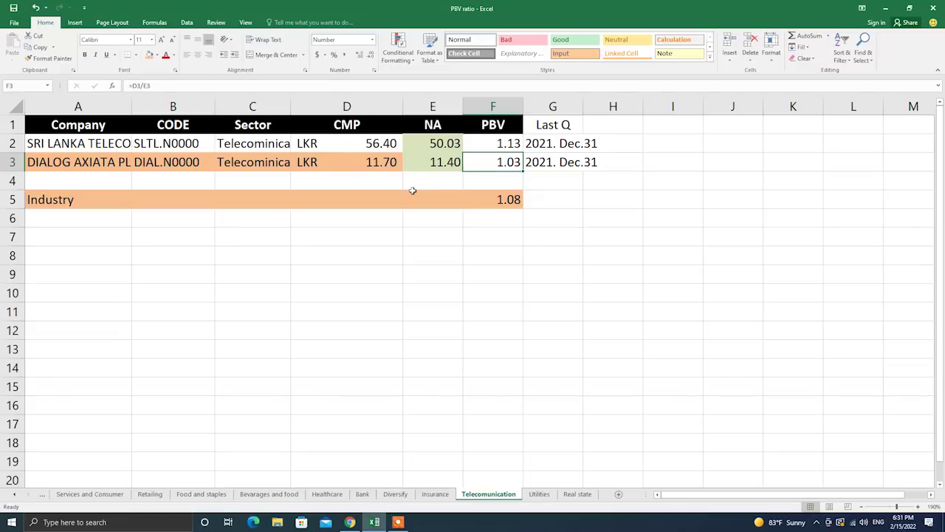
pyautogui.click(597, 161)
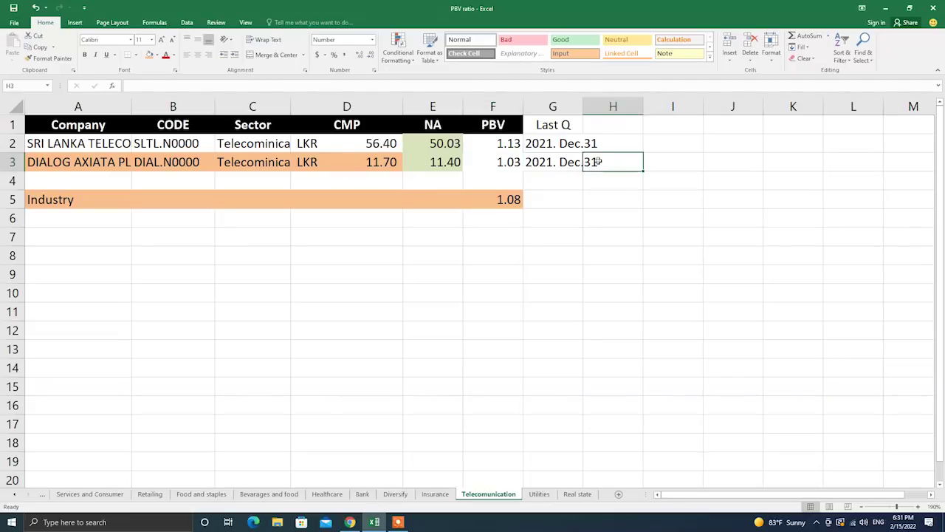
# Open the Utilities sheet and fill the Industry row, cells A13 to G13, with orange.
pyautogui.click(539, 494)
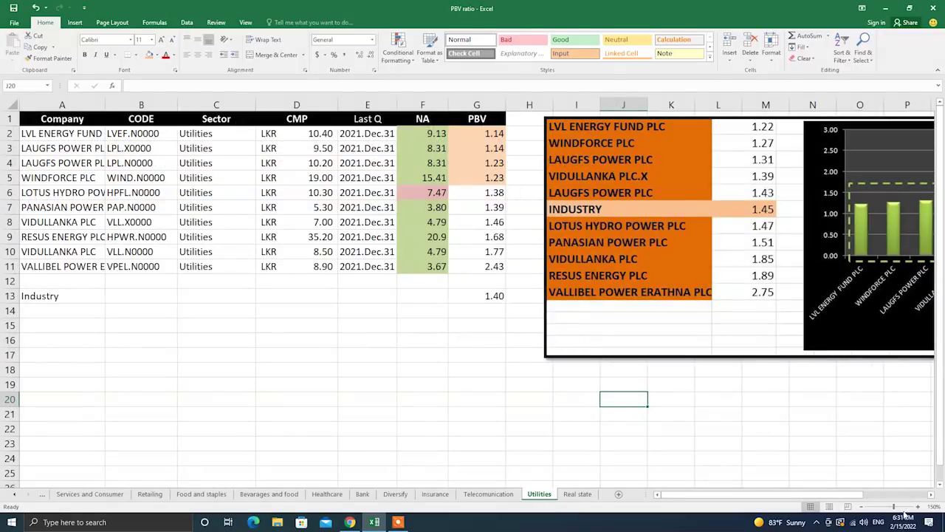
pyautogui.click(918, 506)
pyautogui.click(918, 506)
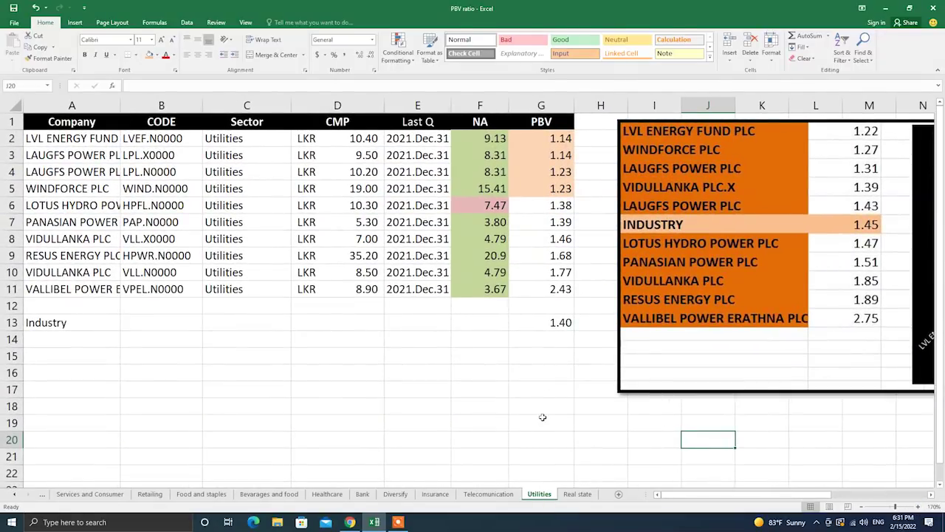
pyautogui.moveTo(569, 323); pyautogui.dragTo(15, 323)
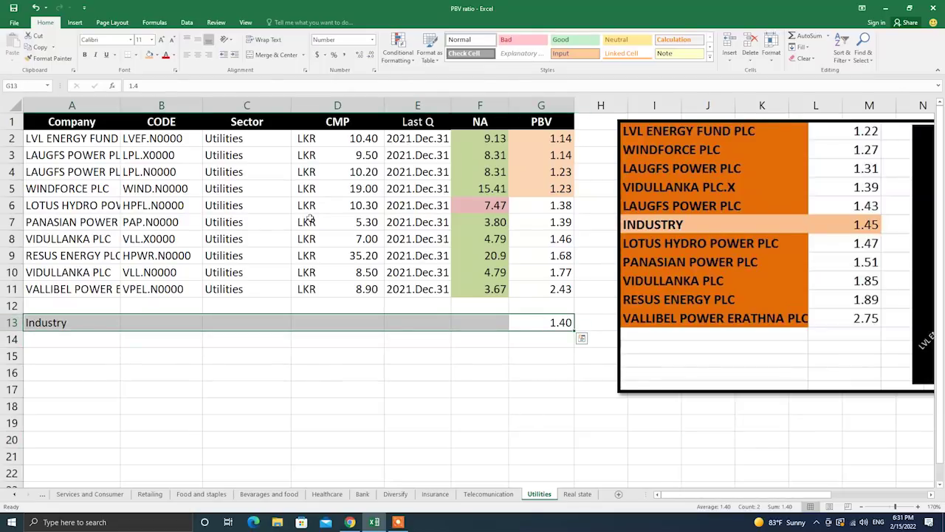
pyautogui.click(150, 54)
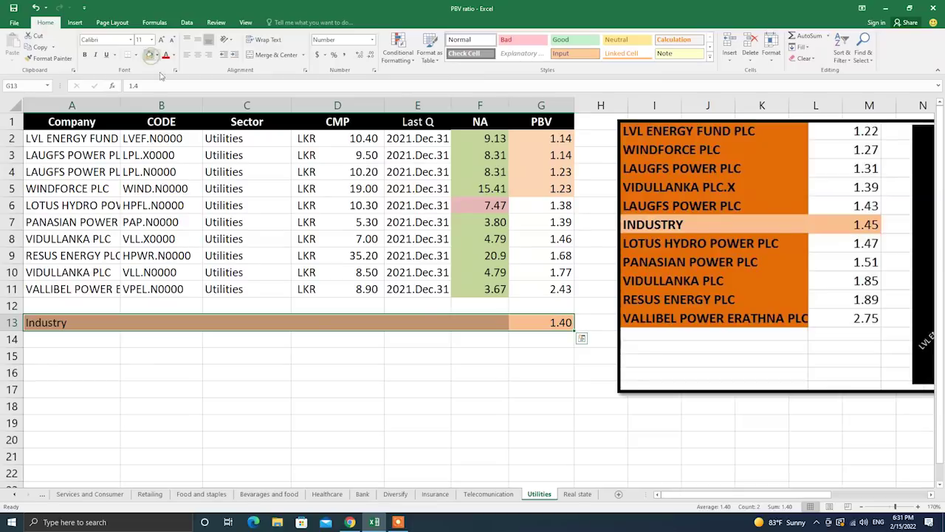
pyautogui.click(489, 369)
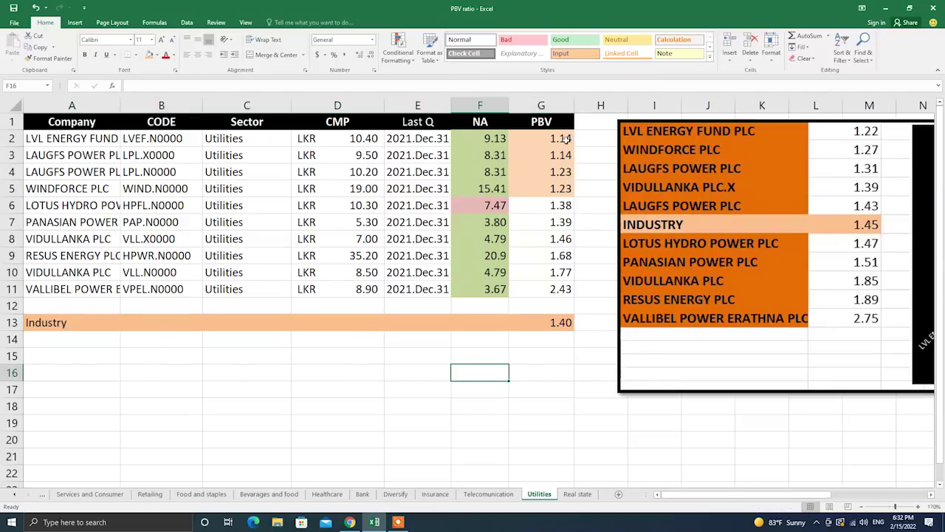
# Highlight the companies below the industry PBV by filling cells G6 to G7 and A2 to E7 with orange.
pyautogui.moveTo(561, 214); pyautogui.dragTo(554, 199)
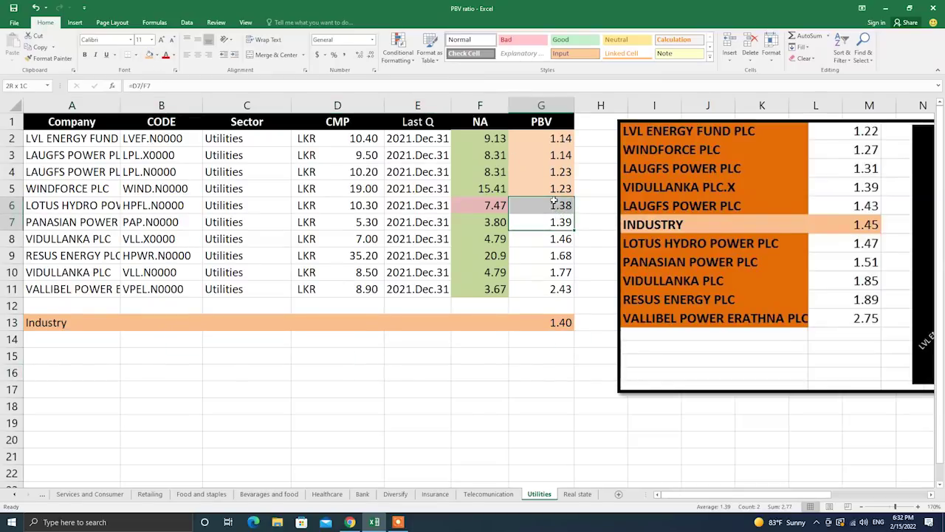
pyautogui.click(150, 55)
pyautogui.click(439, 138)
pyautogui.moveTo(440, 138); pyautogui.dragTo(89, 220)
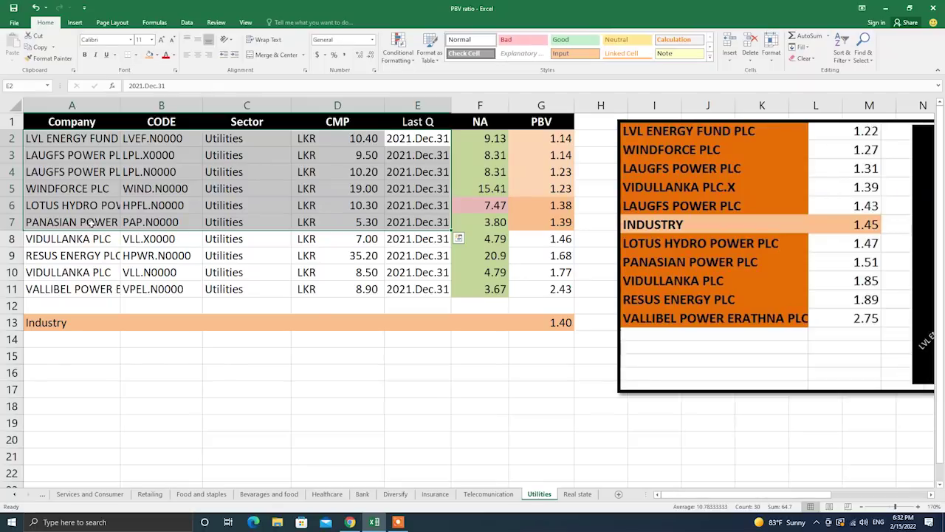
pyautogui.click(151, 57)
pyautogui.click(553, 251)
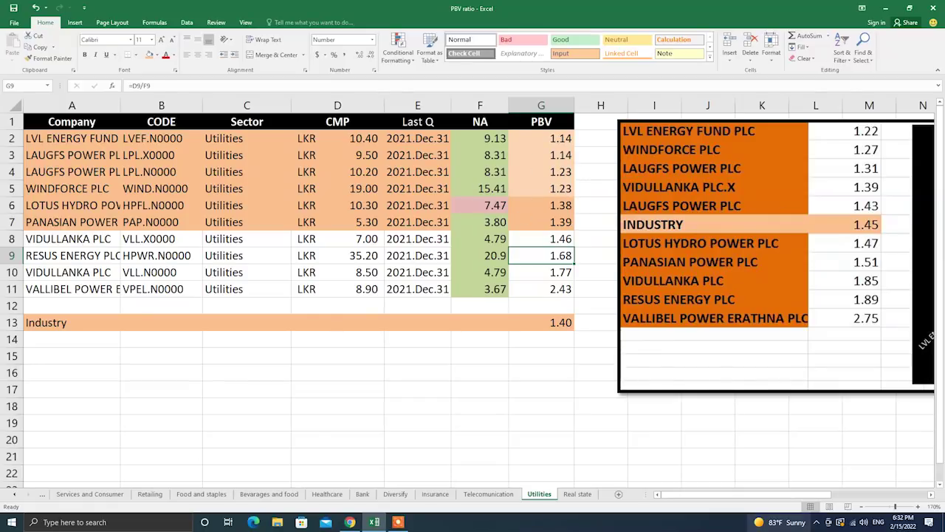
# Compare the earlier utilities PBV table and bar chart with the highlighted companies in rows 2 to 7.
pyautogui.moveTo(753, 495); pyautogui.dragTo(807, 484)
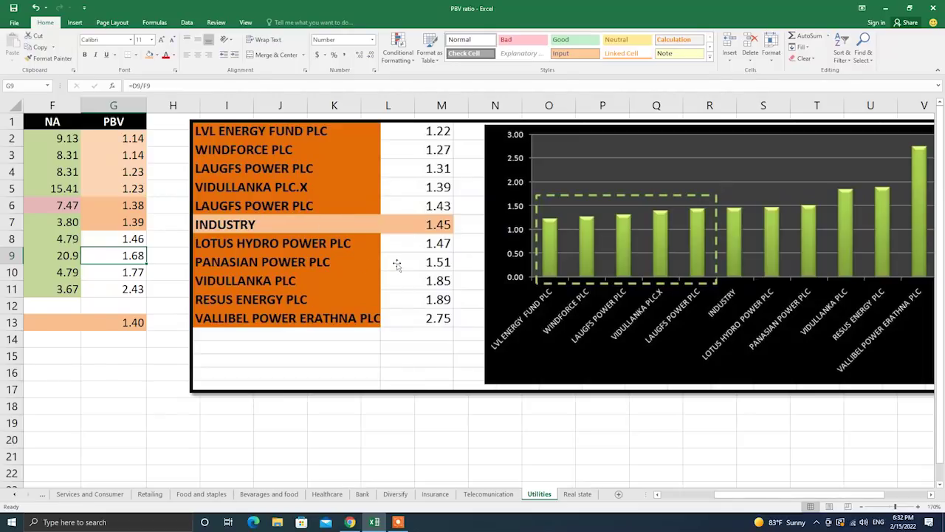
pyautogui.moveTo(834, 498); pyautogui.dragTo(784, 501)
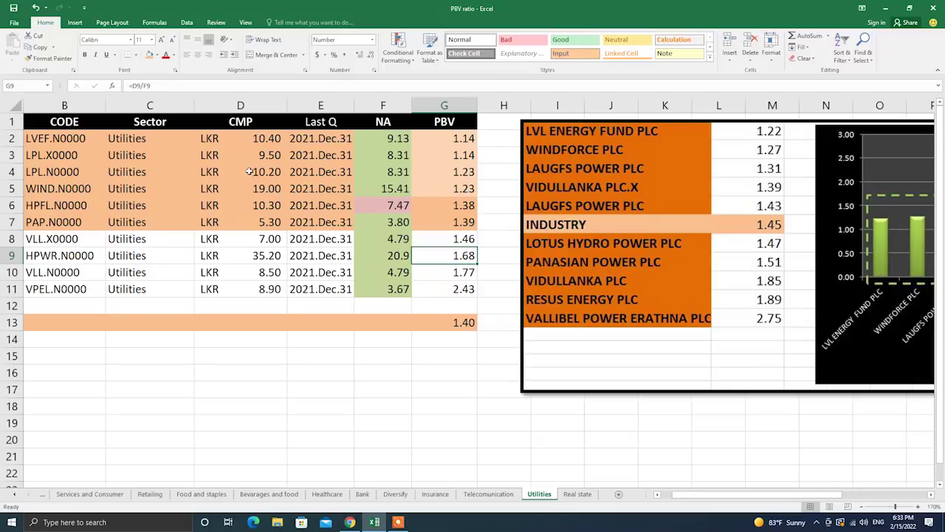
pyautogui.click(57, 138)
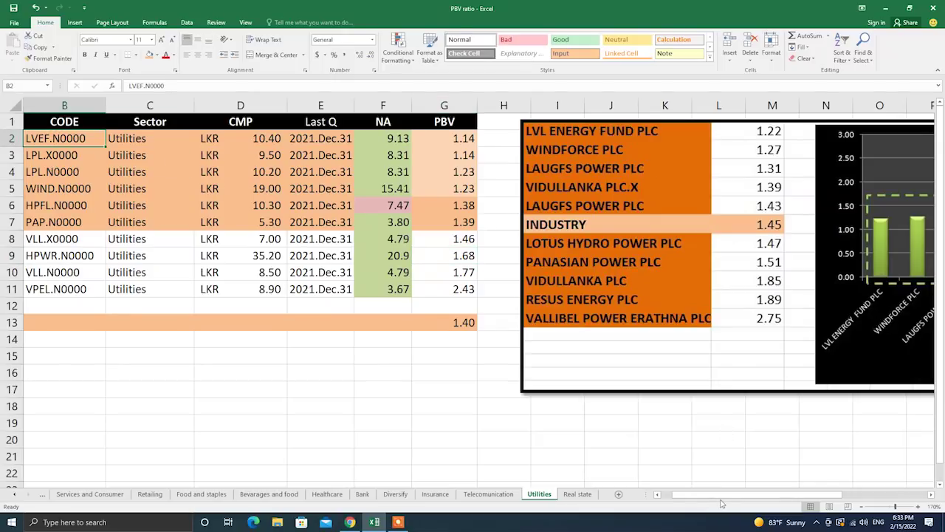
pyautogui.moveTo(723, 504); pyautogui.dragTo(702, 501)
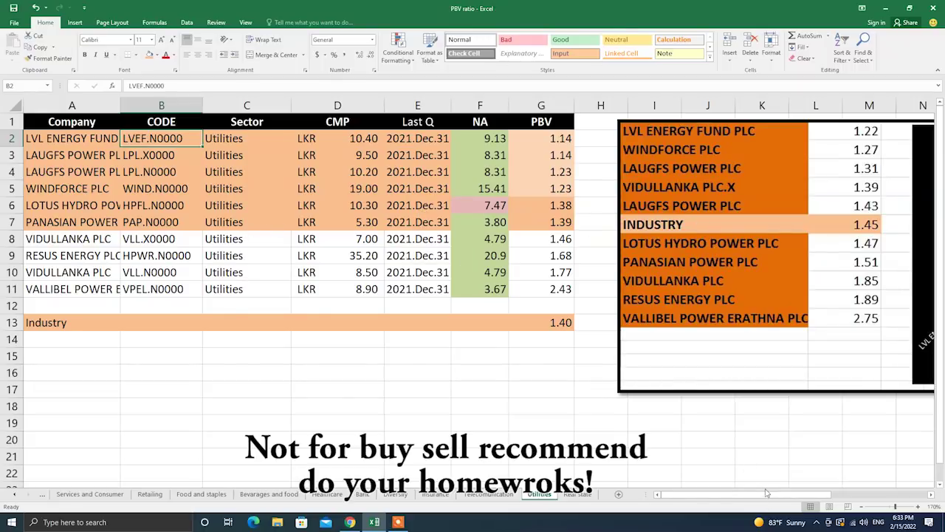
pyautogui.moveTo(764, 494)
pyautogui.mouseDown()
pyautogui.moveTo(863, 508)
pyautogui.moveTo(767, 505)
pyautogui.mouseUp()
# Open the Real state sheet and fill the industry row, cells A21 to G21, with orange.
pyautogui.click(576, 494)
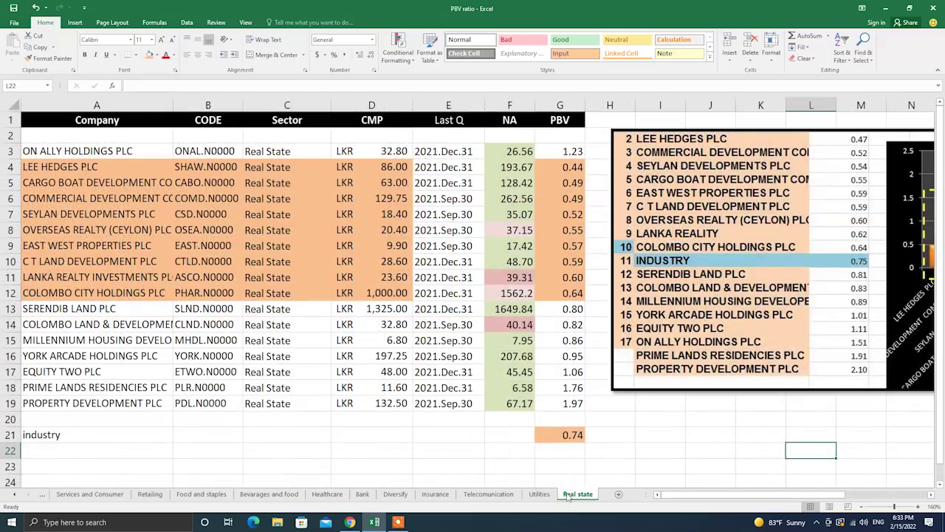
pyautogui.click(918, 507)
pyautogui.click(918, 506)
pyautogui.moveTo(734, 495); pyautogui.dragTo(720, 495)
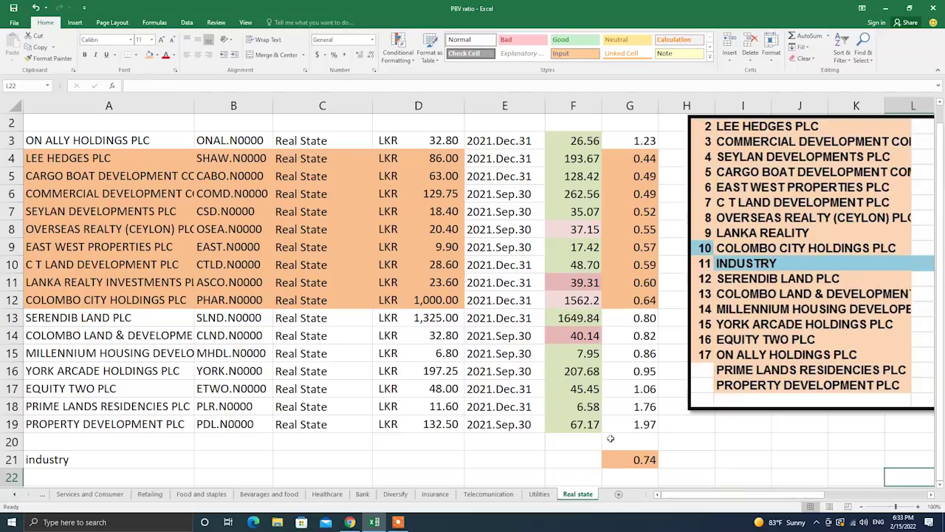
pyautogui.click(641, 458)
pyautogui.moveTo(454, 468); pyautogui.dragTo(11, 463)
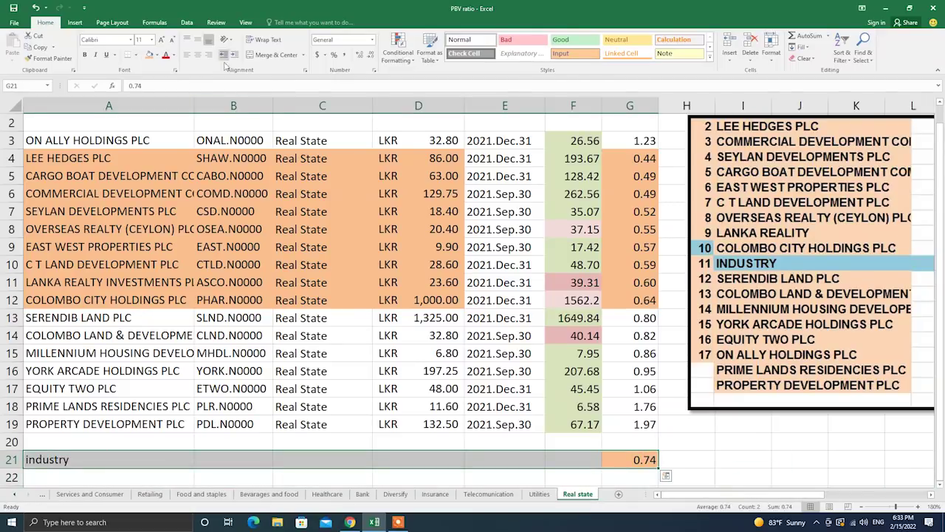
pyautogui.click(150, 55)
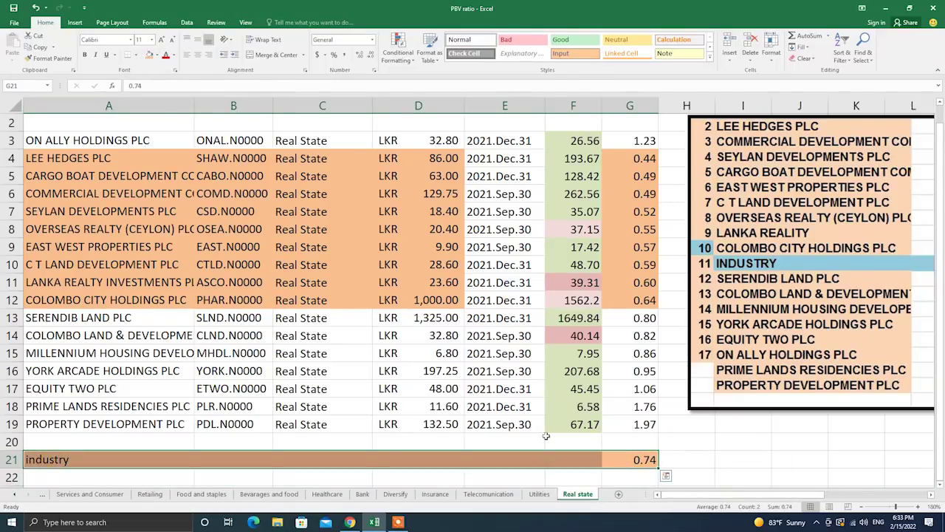
pyautogui.click(590, 429)
pyautogui.click(599, 438)
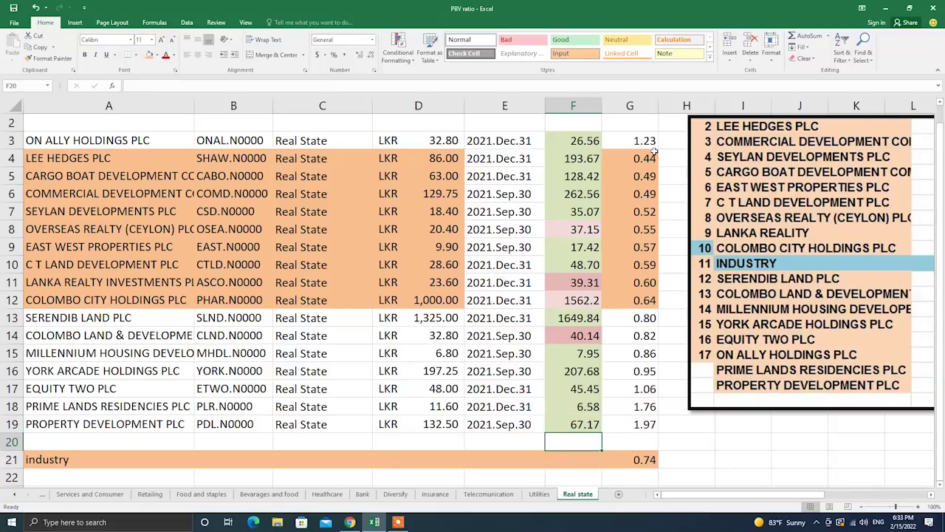
# Review the PBV values of the orange-highlighted real estate companies in rows 4 to 12 against the industry value.
pyautogui.click(648, 193)
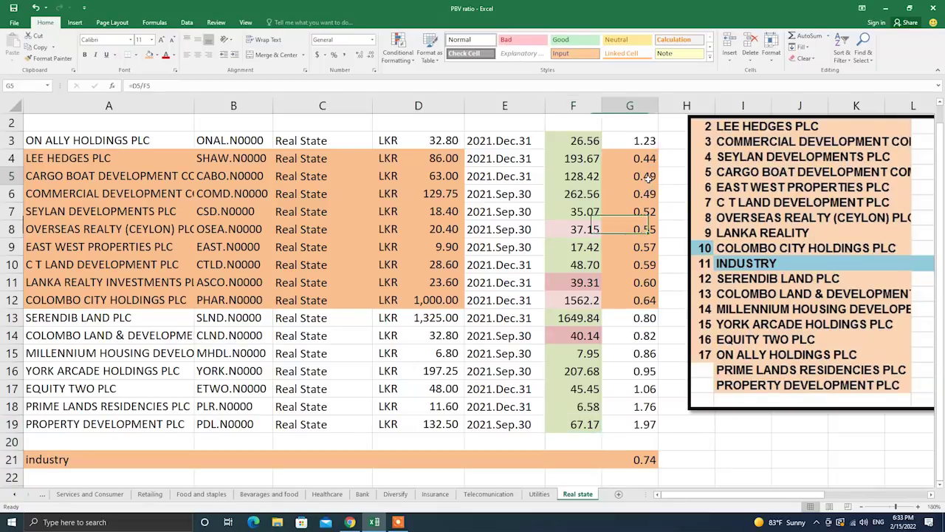
pyautogui.click(646, 212)
pyautogui.click(641, 244)
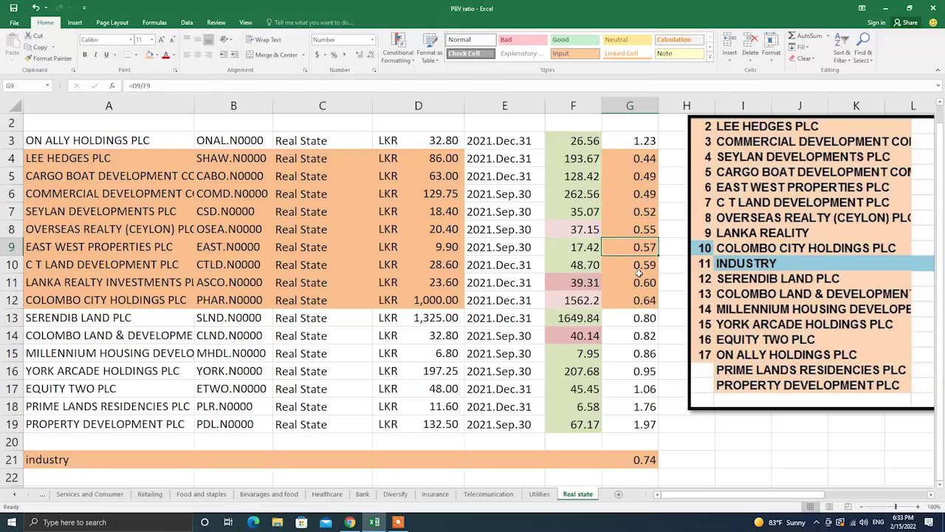
pyautogui.click(637, 267)
pyautogui.click(636, 285)
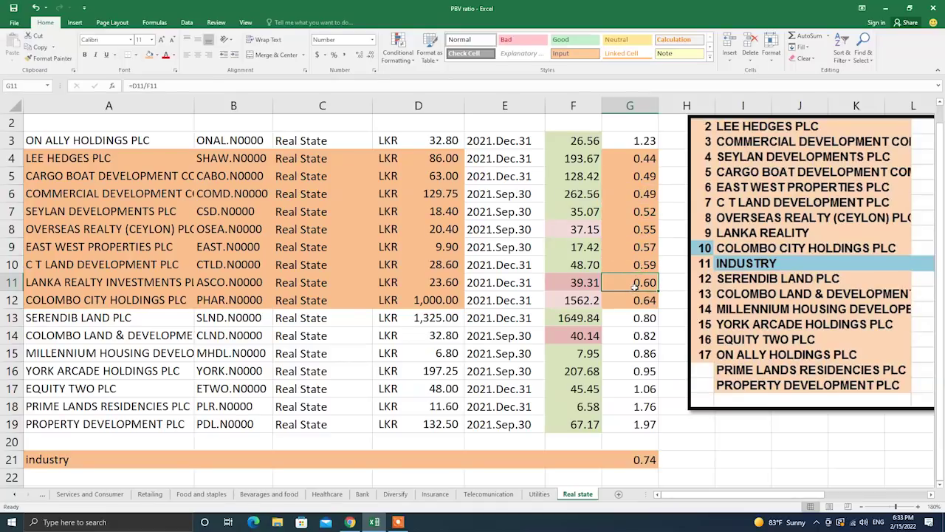
pyautogui.moveTo(647, 158); pyautogui.dragTo(133, 300)
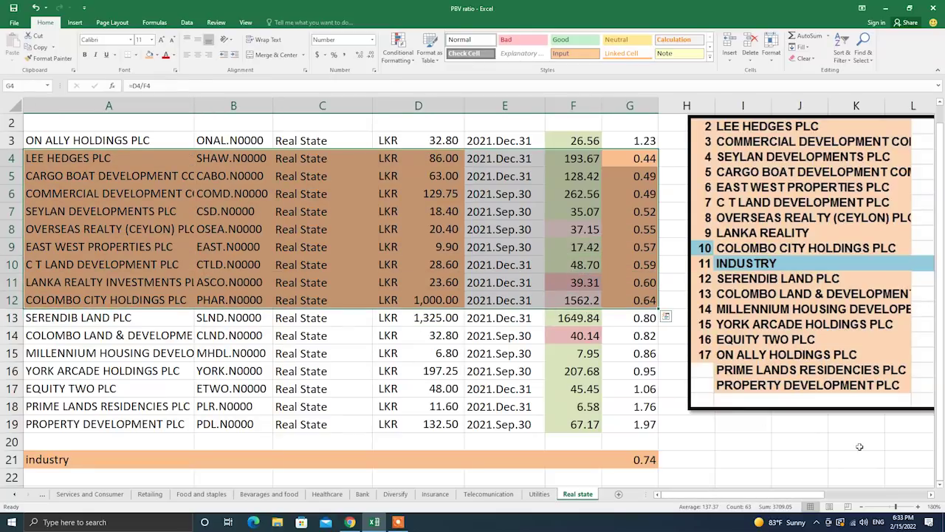
pyautogui.click(668, 389)
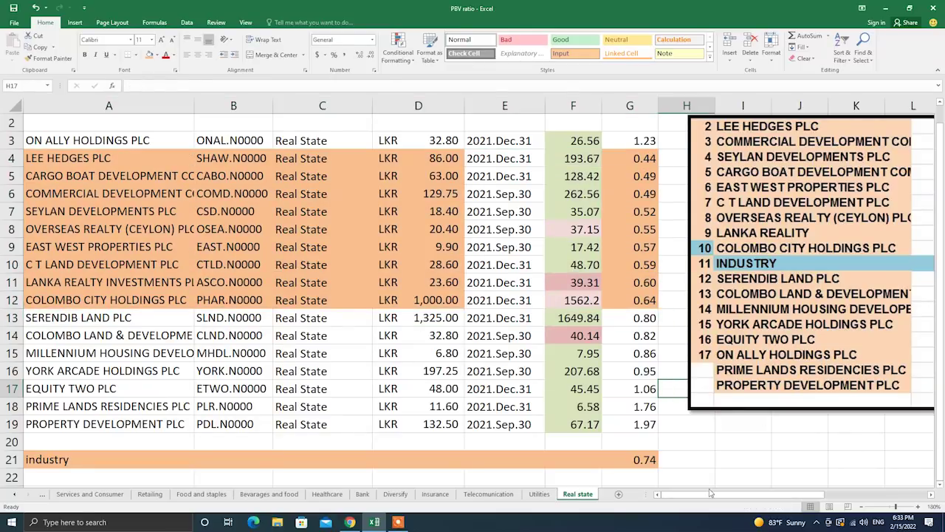
# Examine the earlier real estate PBV table and bar chart against the current PBV column and industry value.
pyautogui.moveTo(720, 497); pyautogui.dragTo(775, 495)
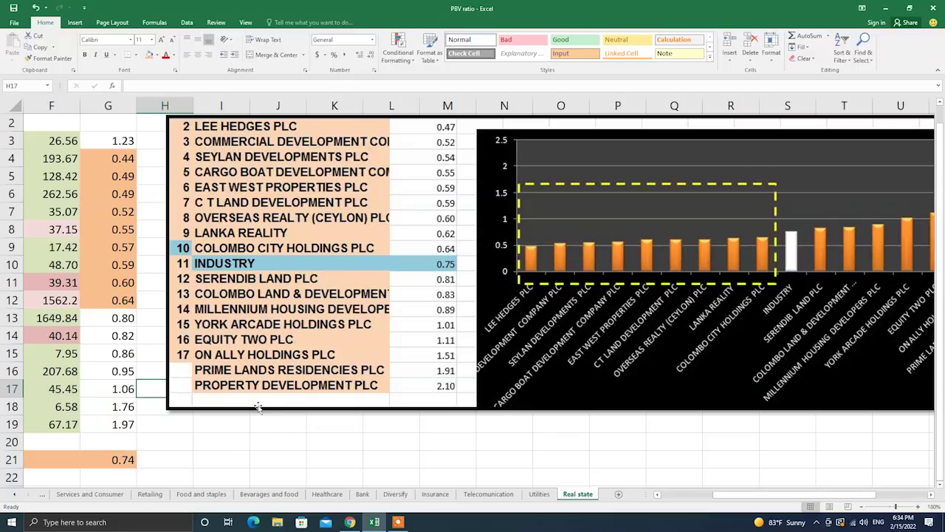
pyautogui.moveTo(746, 494); pyautogui.dragTo(695, 501)
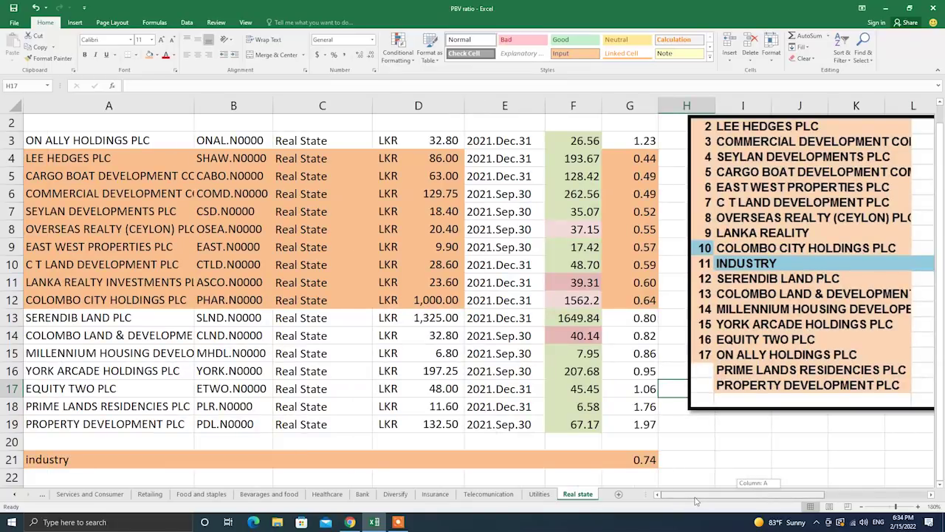
pyautogui.moveTo(705, 499); pyautogui.dragTo(750, 487)
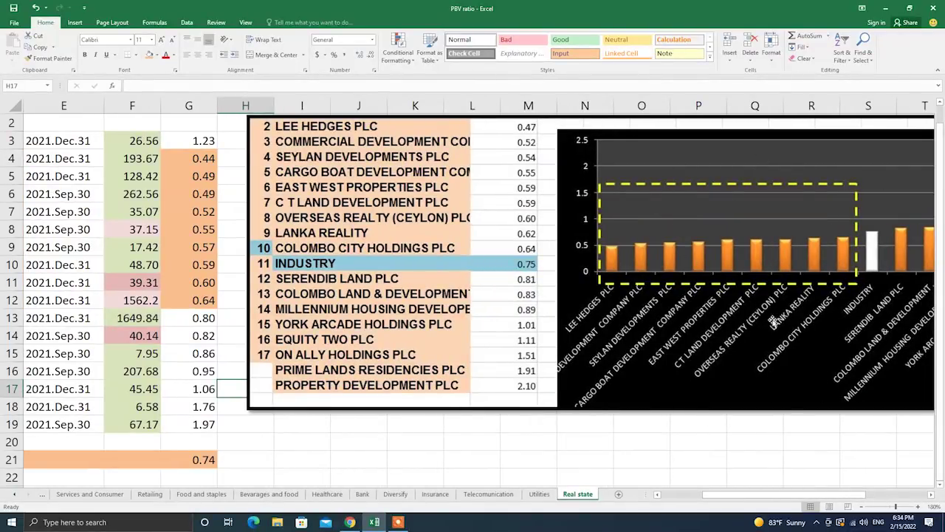
pyautogui.moveTo(760, 495); pyautogui.dragTo(738, 495)
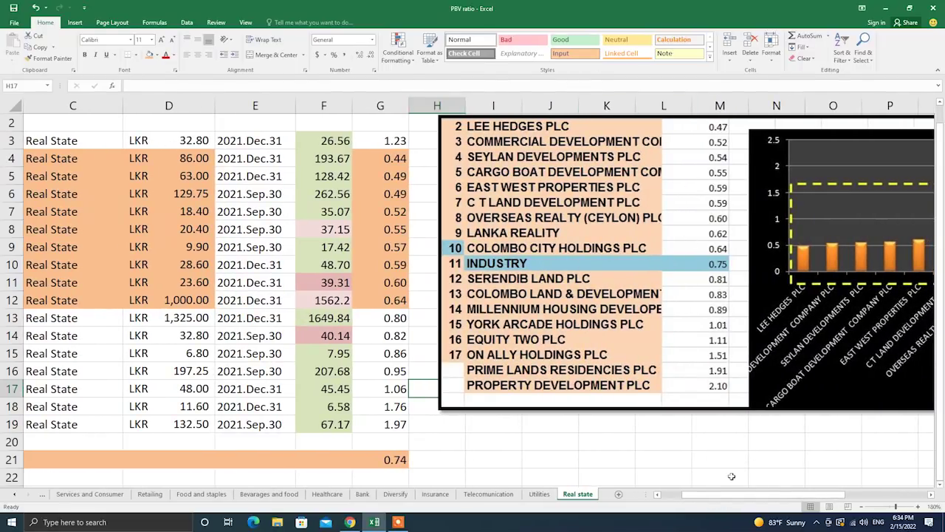
pyautogui.moveTo(731, 494); pyautogui.dragTo(708, 495)
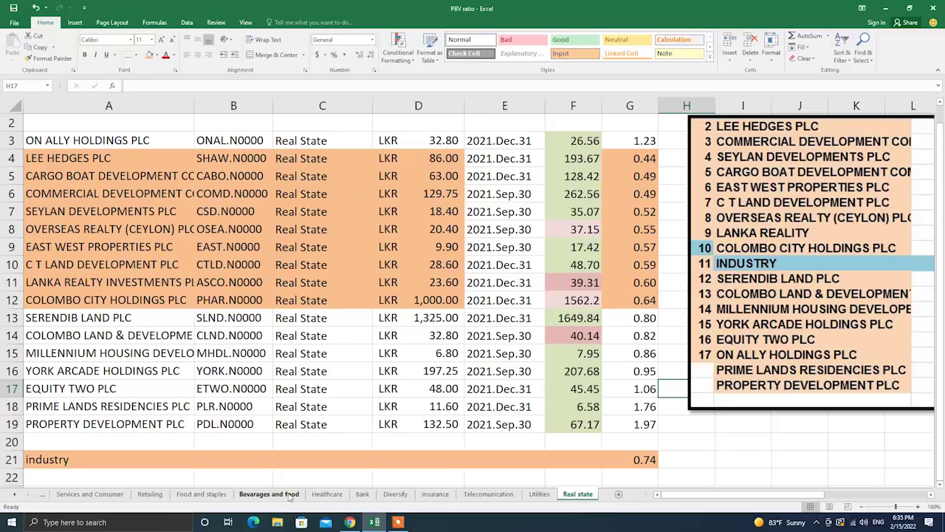
# Open the Bevarages and food sheet and check the industry PBV value in row 53.
pyautogui.click(290, 495)
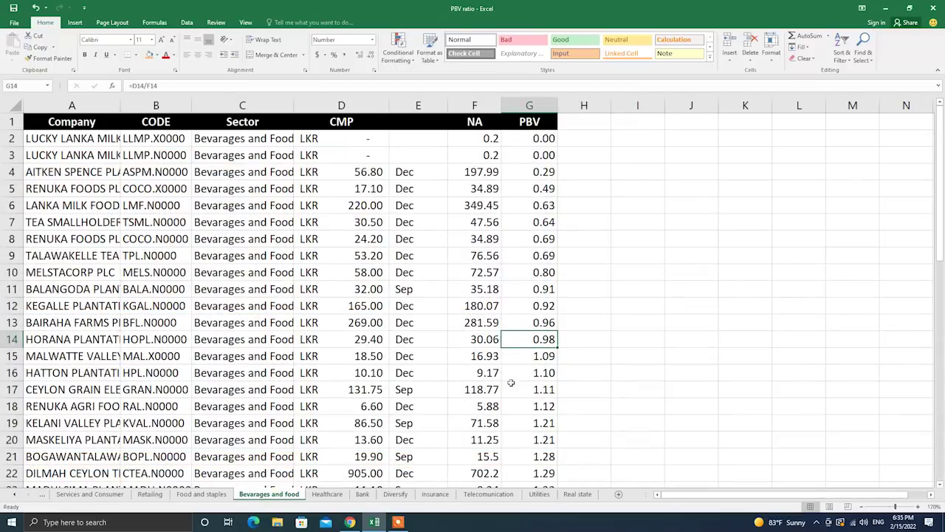
pyautogui.scroll(-1, 562, 276)
pyautogui.scroll(-13, 562, 277)
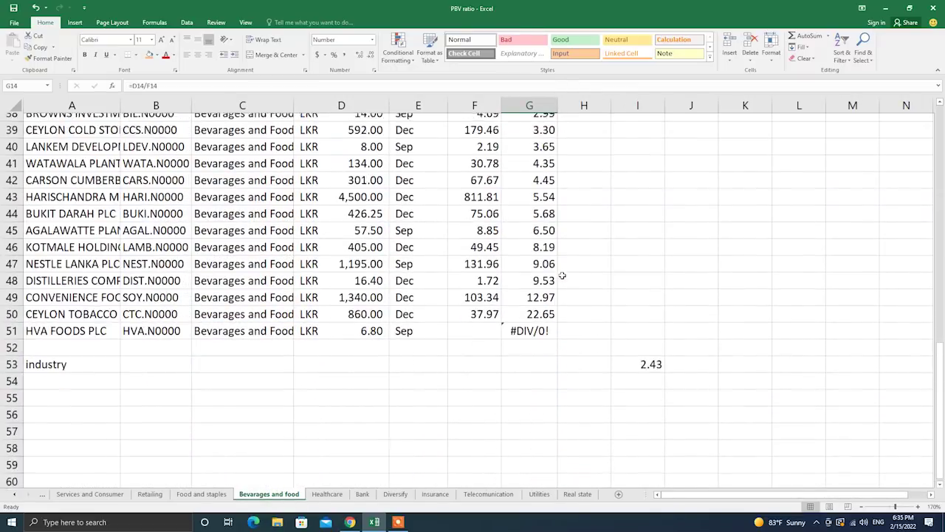
pyautogui.click(45, 339)
pyautogui.moveTo(45, 340); pyautogui.dragTo(654, 339)
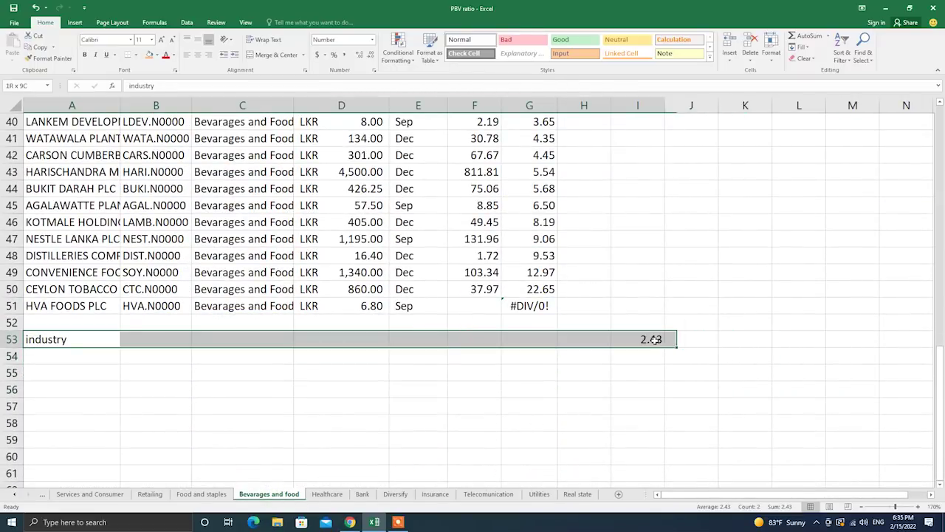
pyautogui.click(761, 355)
pyautogui.scroll(13, 757, 355)
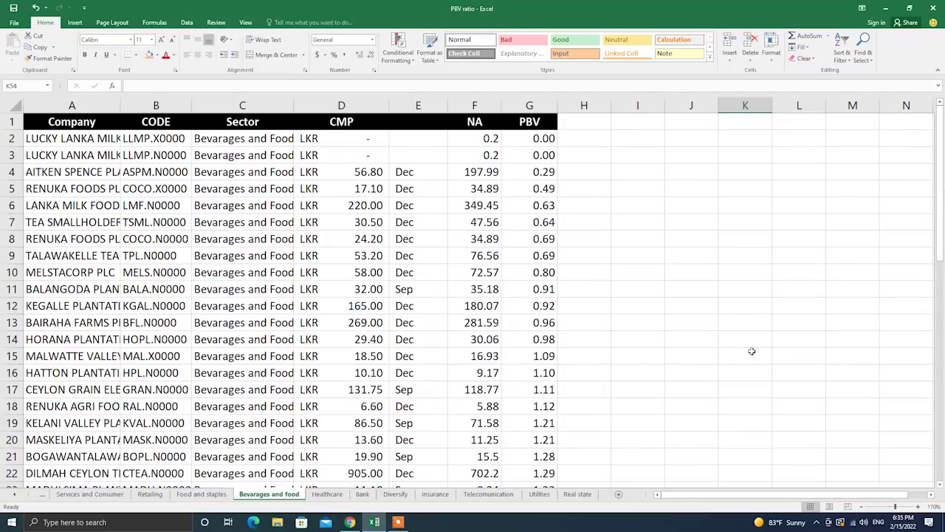
# Fill the beverage and food companies in rows 4 to 14, cells A4 to G14, with light green.
pyautogui.moveTo(528, 171); pyautogui.dragTo(69, 339)
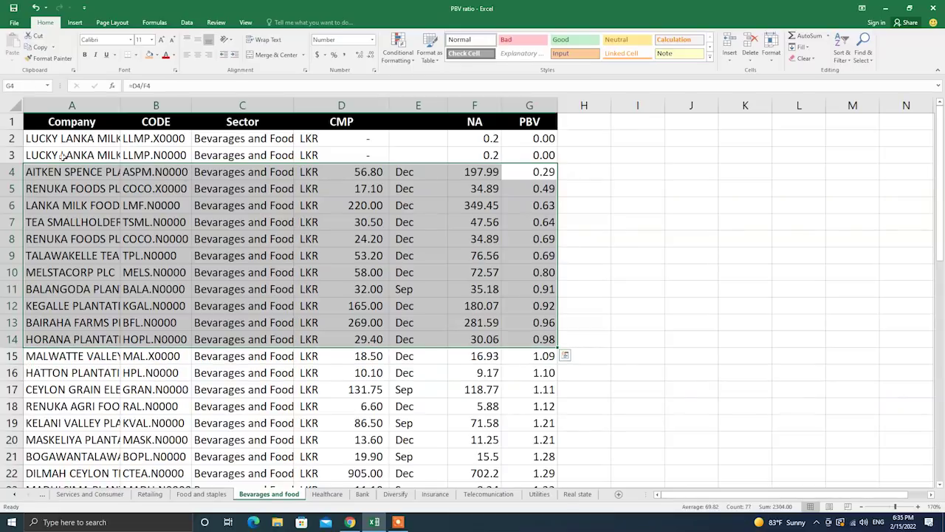
pyautogui.click(155, 55)
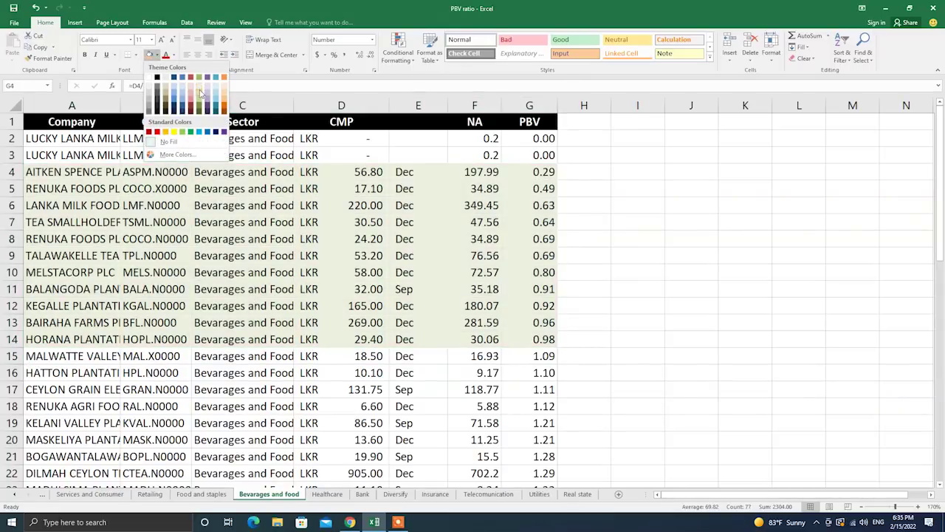
pyautogui.click(200, 88)
pyautogui.click(665, 271)
# Compare the PBV values of the beverage and food companies in rows 2 to 51 with the industry value in cell I53.
pyautogui.scroll(-13, 665, 271)
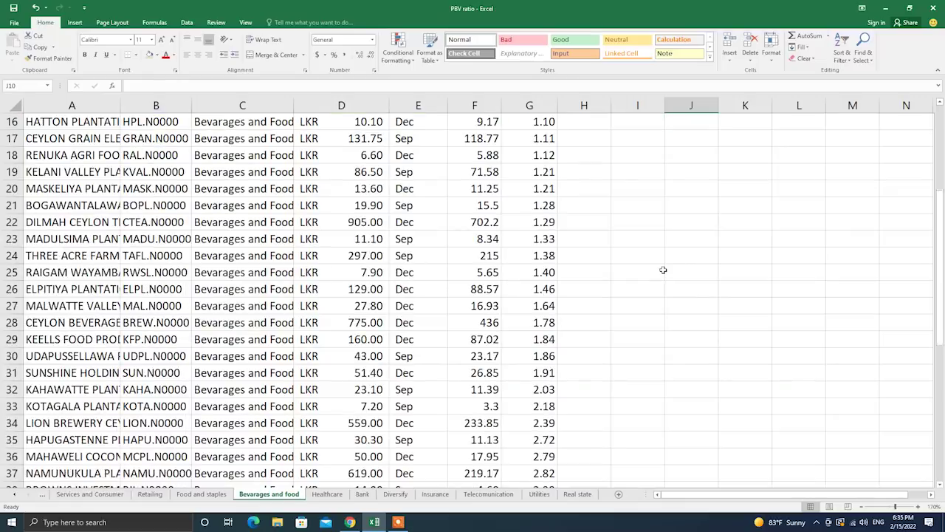
pyautogui.click(645, 337)
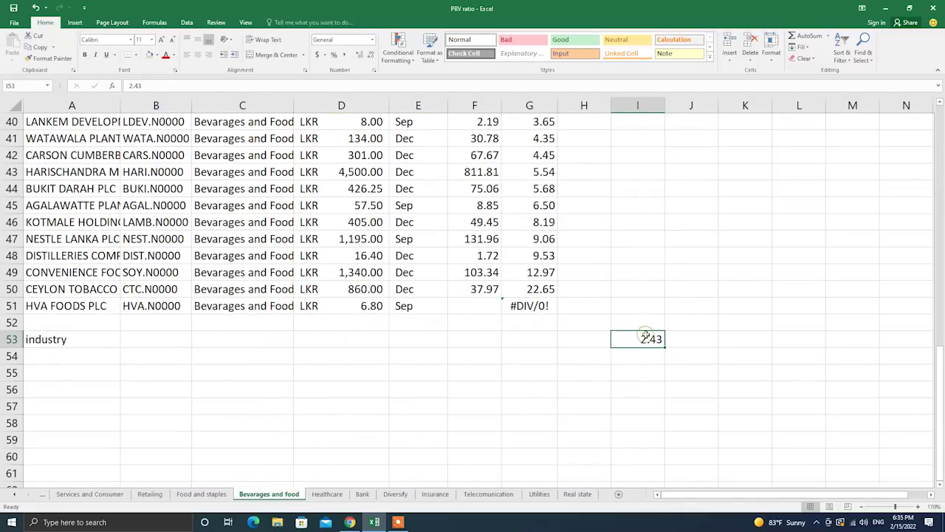
pyautogui.scroll(13, 645, 334)
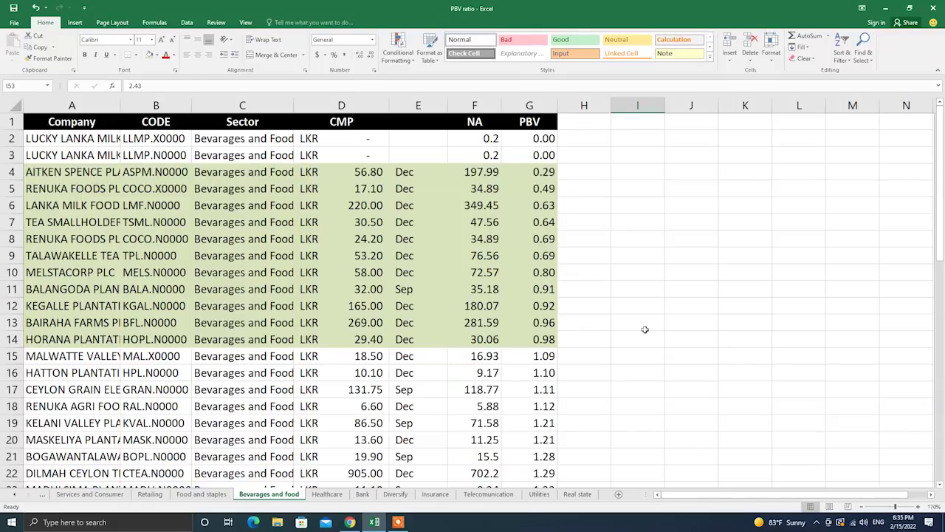
pyautogui.scroll(-5, 645, 330)
pyautogui.scroll(4, 635, 333)
pyautogui.scroll(-5, 628, 337)
pyautogui.scroll(-6, 628, 336)
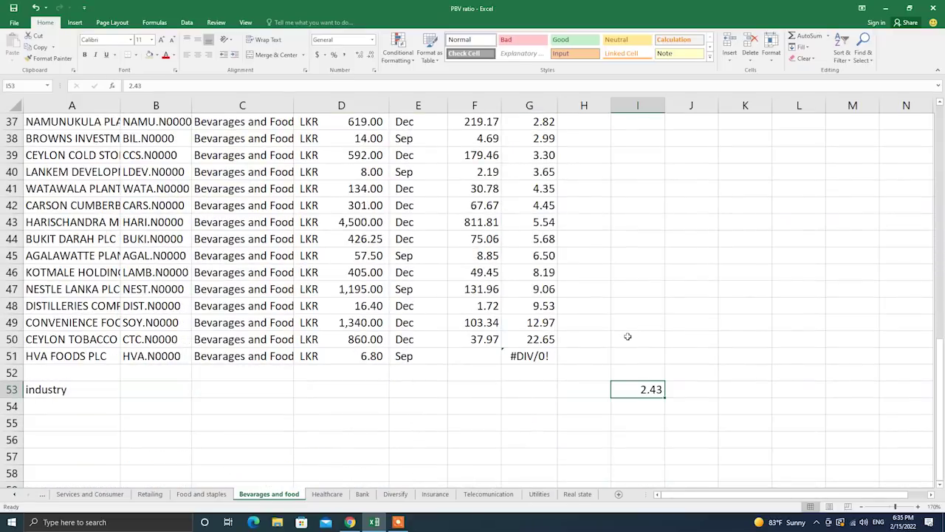
pyautogui.scroll(8, 628, 337)
pyautogui.scroll(4, 627, 337)
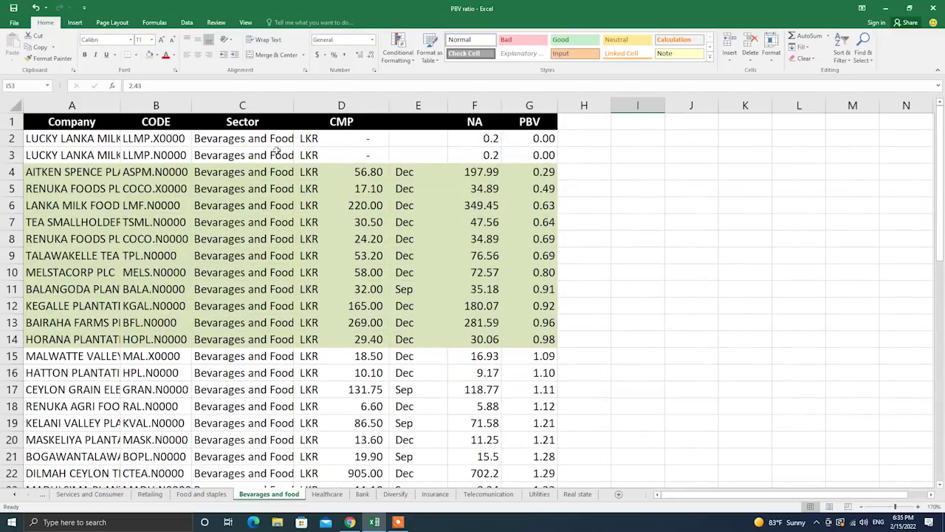
pyautogui.scroll(-3, 428, 251)
pyautogui.scroll(3, 426, 248)
pyautogui.scroll(-10, 425, 248)
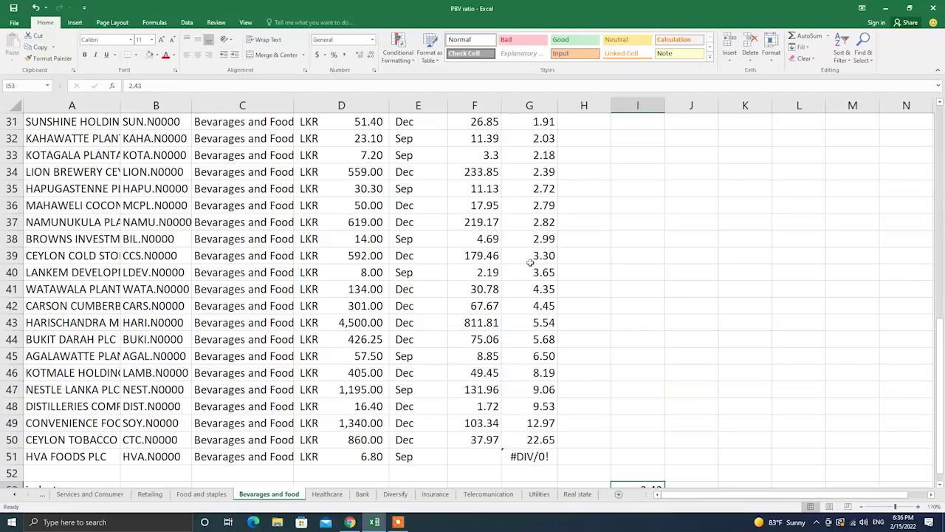
pyautogui.scroll(10, 547, 375)
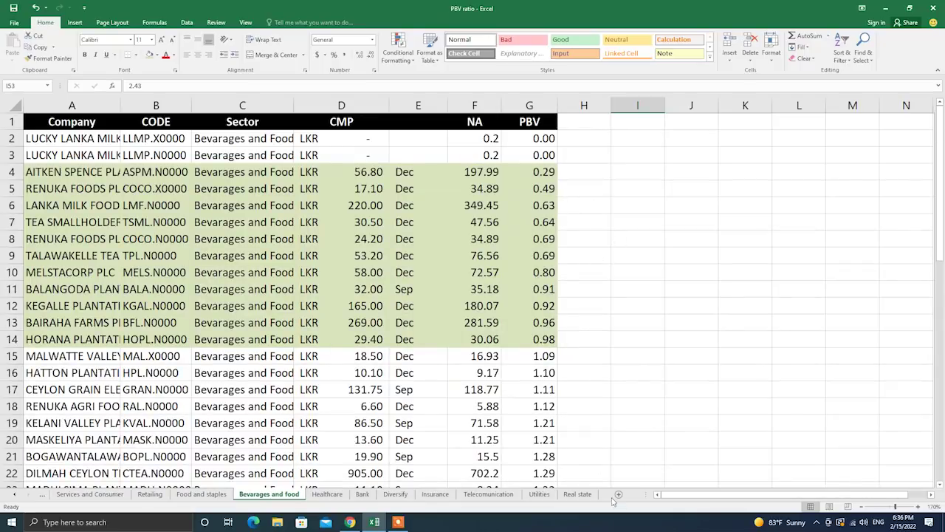
pyautogui.scroll(-4, 600, 483)
pyautogui.scroll(-8, 600, 484)
pyautogui.scroll(3, 574, 463)
pyautogui.scroll(9, 574, 460)
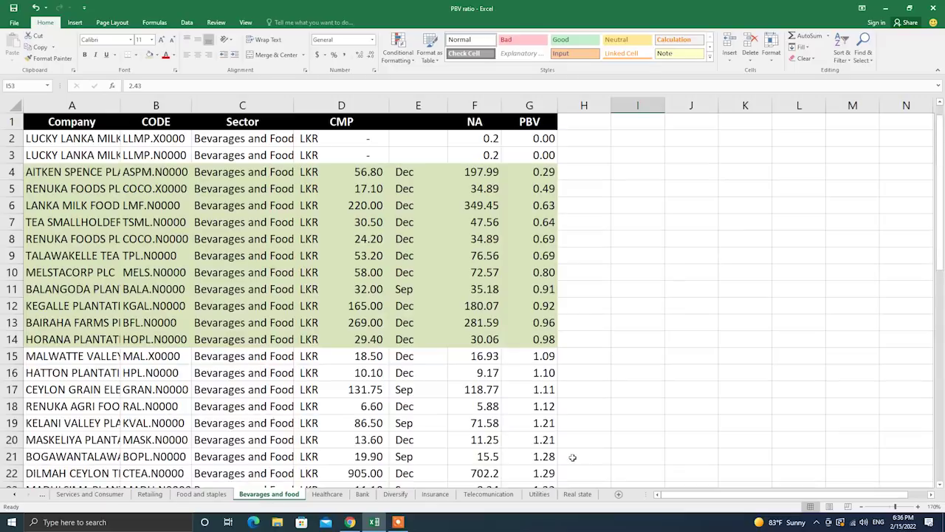
# Return to the Energy sheet to review its PBV values, and select cell E15 beside the large PBV label.
pyautogui.click(15, 494)
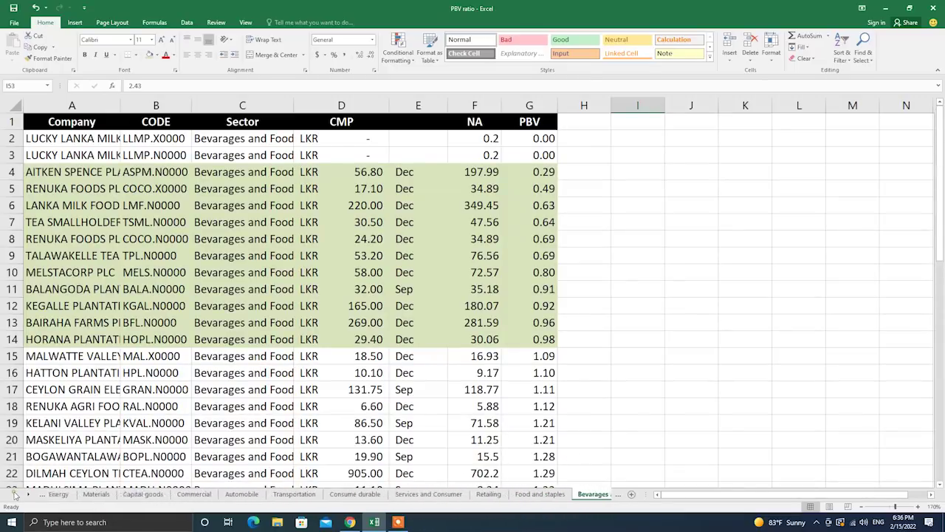
pyautogui.click(67, 494)
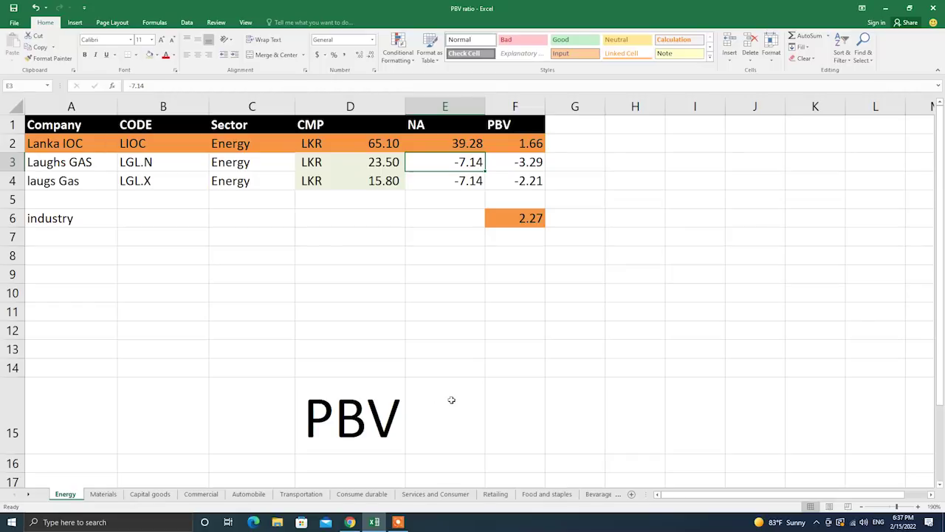
pyautogui.click(449, 399)
pyautogui.click(404, 522)
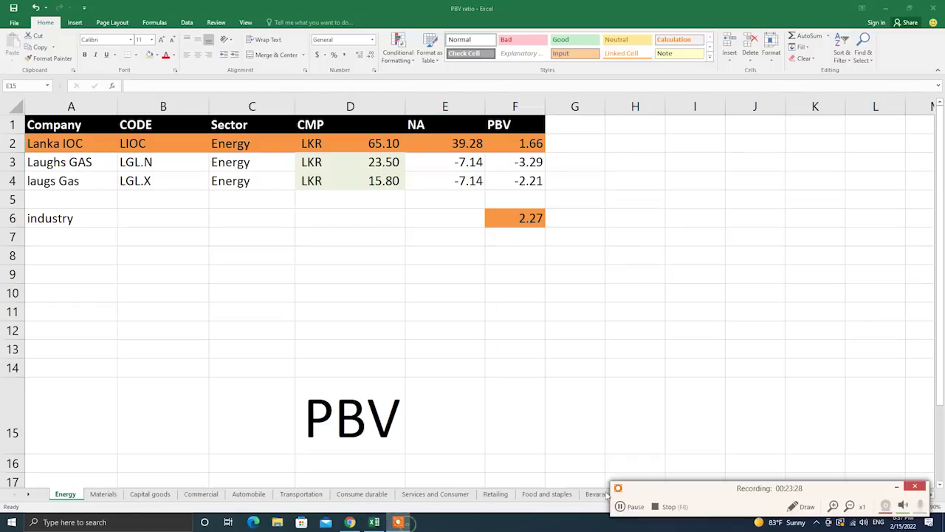